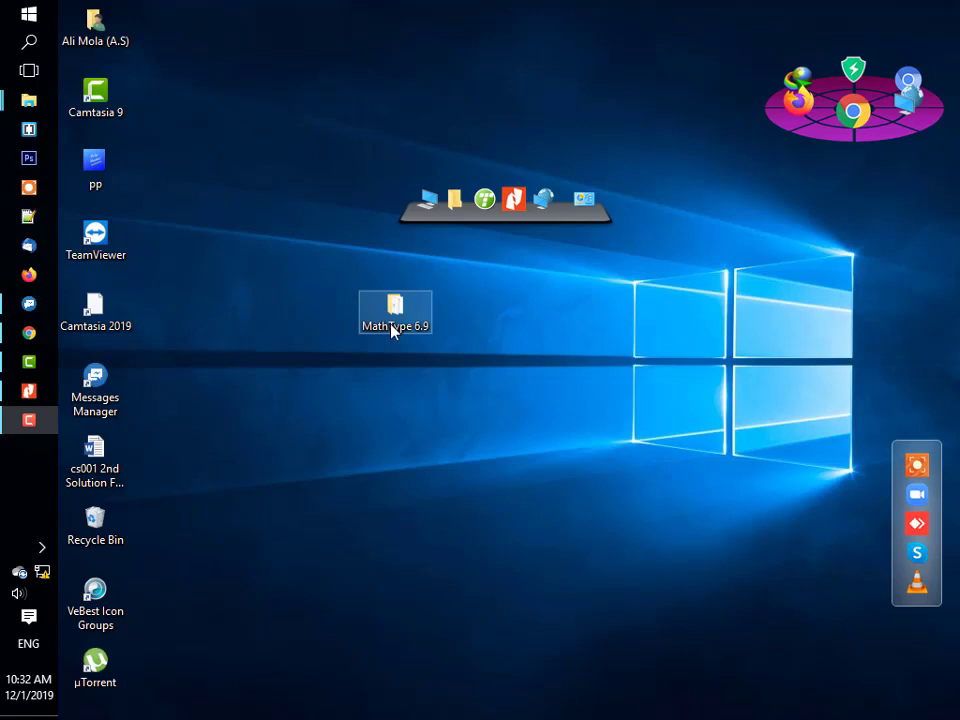
# Step: Check which files the MathType 6.9 folder on the desktop contains, and minimize its window
pyautogui.doubleClick(394, 318)
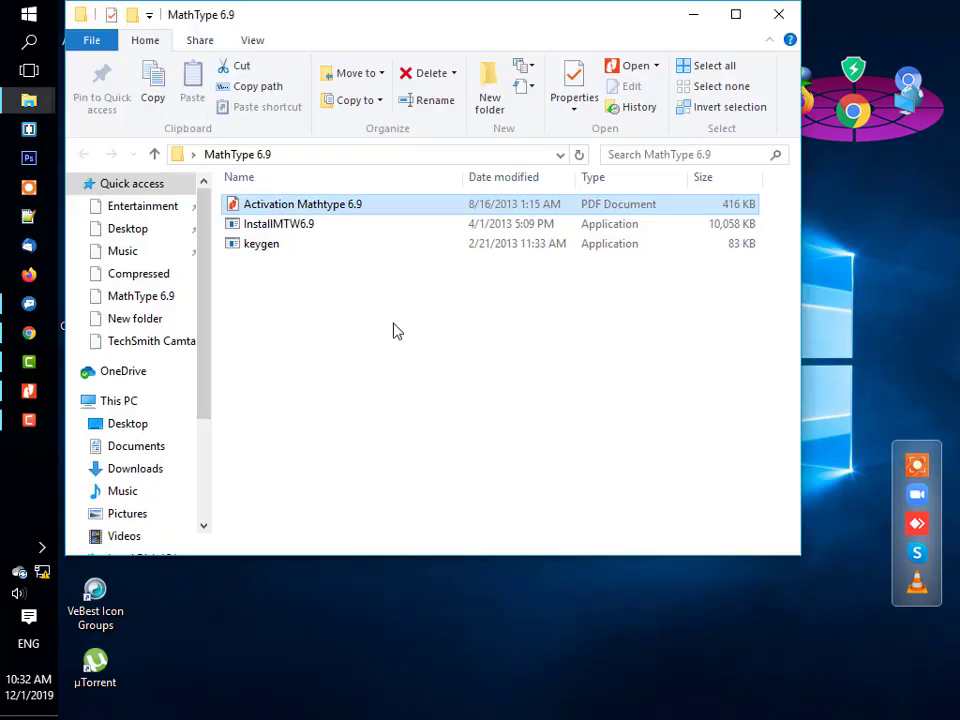
pyautogui.press('Down')
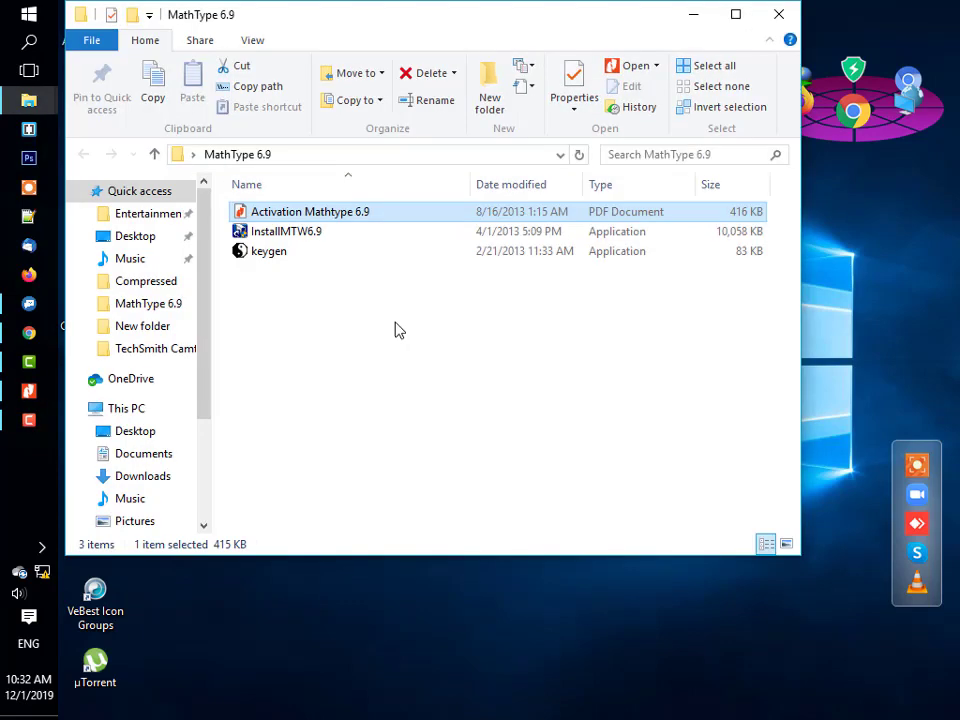
pyautogui.click(701, 26)
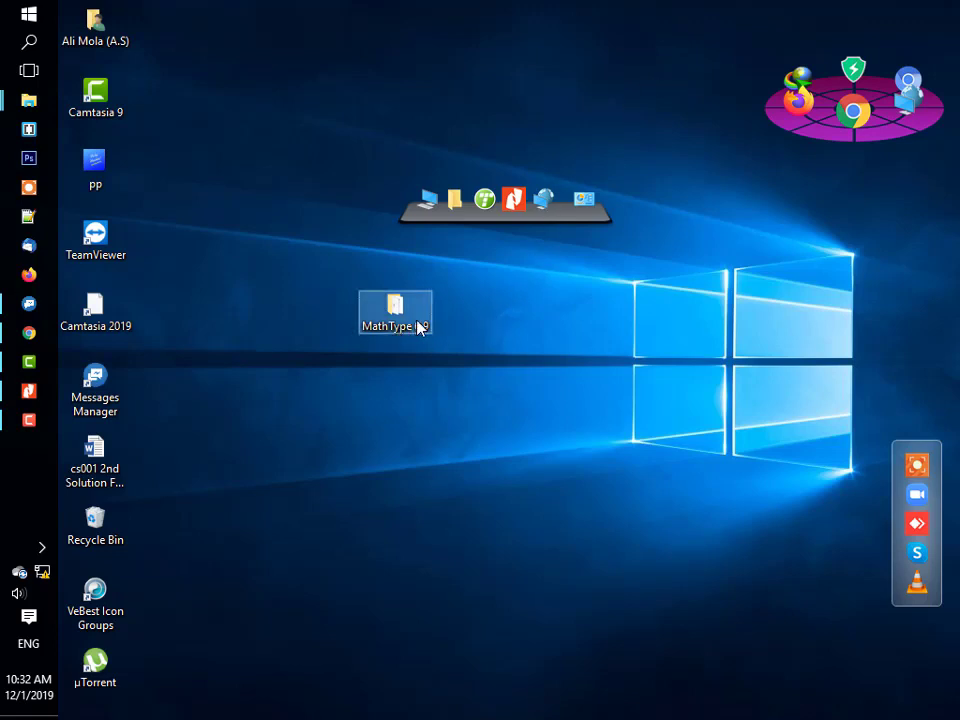
# Step: Reposition the MathType 6.9 folder on the desktop and launch the InstallMTW6.9 installer from it
pyautogui.moveTo(432, 327); pyautogui.dragTo(475, 326)
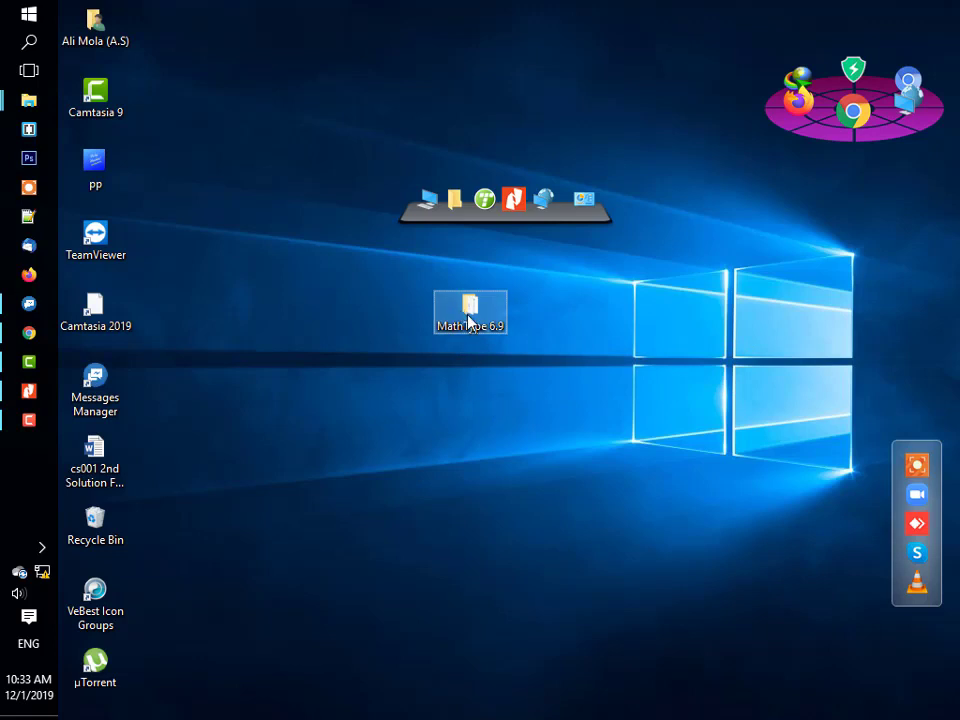
pyautogui.moveTo(477, 328)
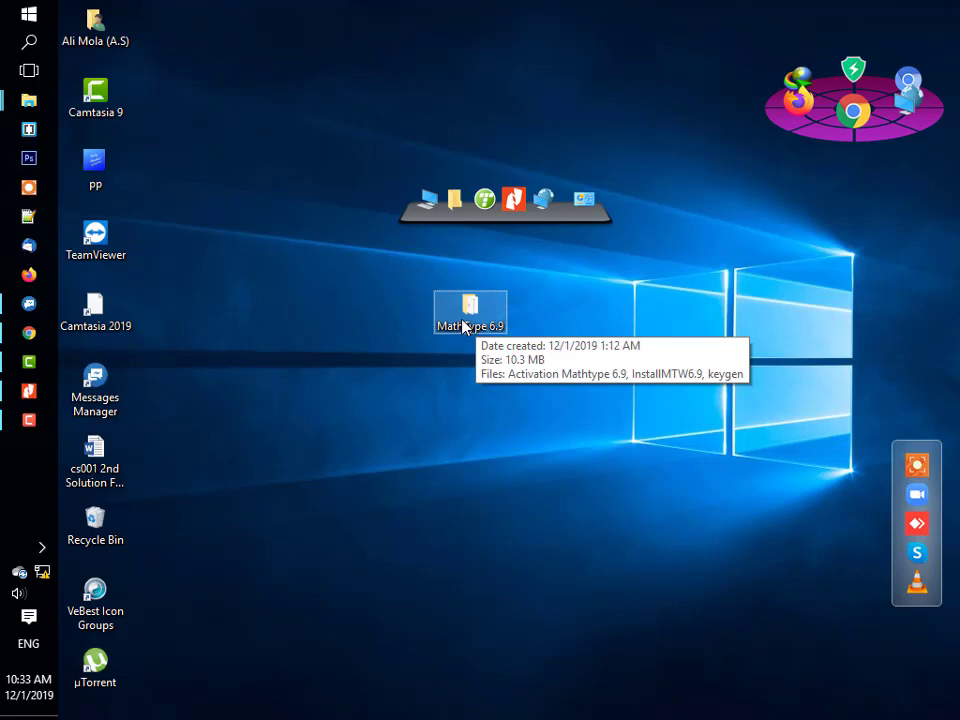
pyautogui.doubleClick(464, 326)
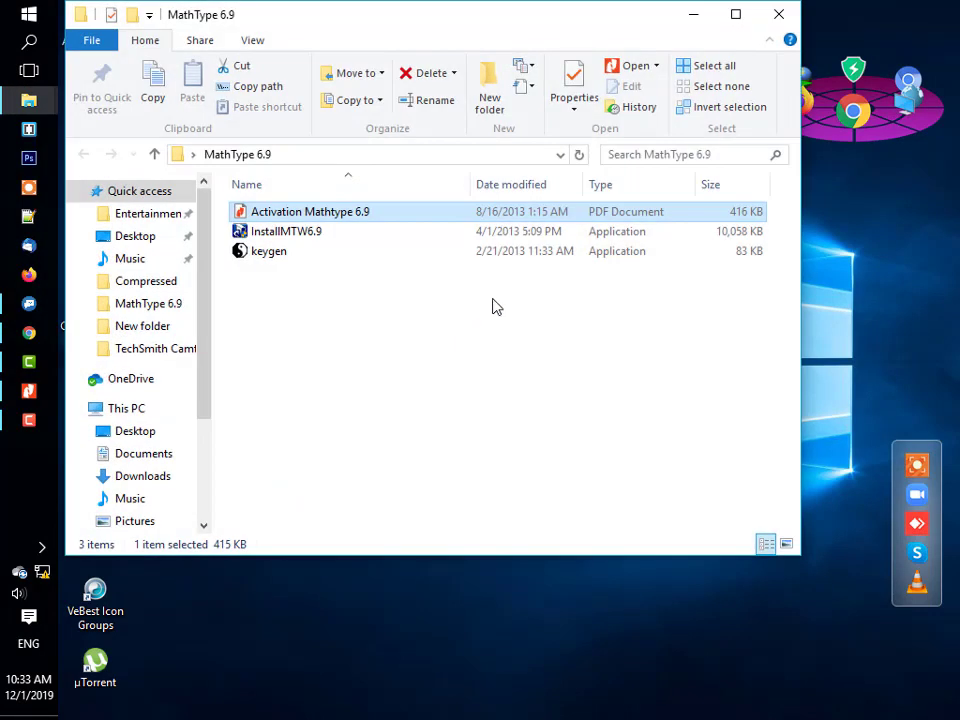
pyautogui.click(737, 15)
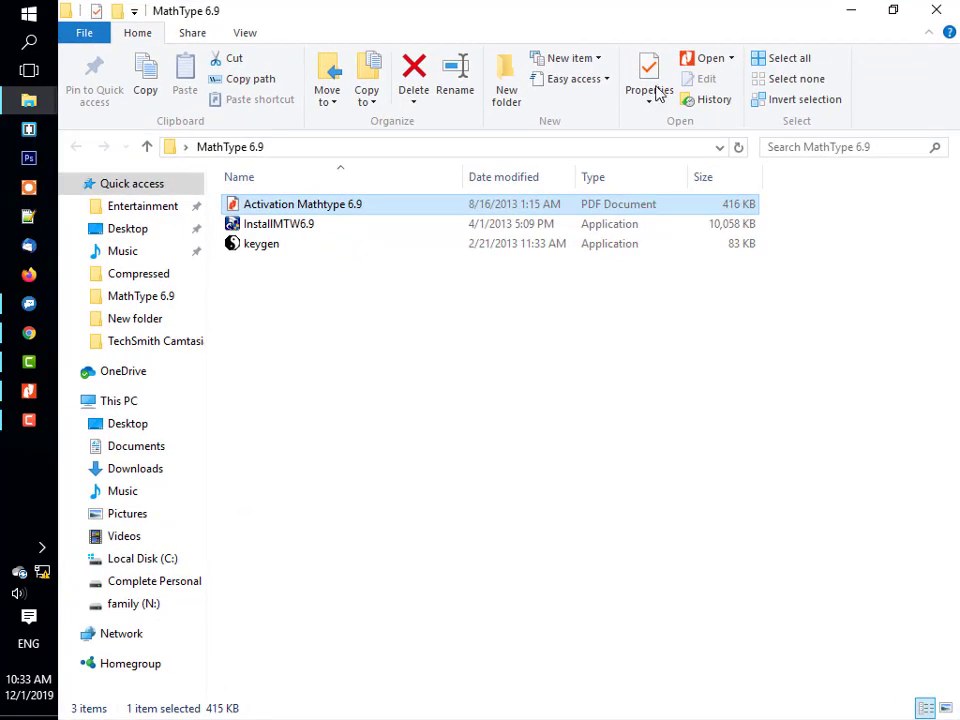
pyautogui.click(449, 232)
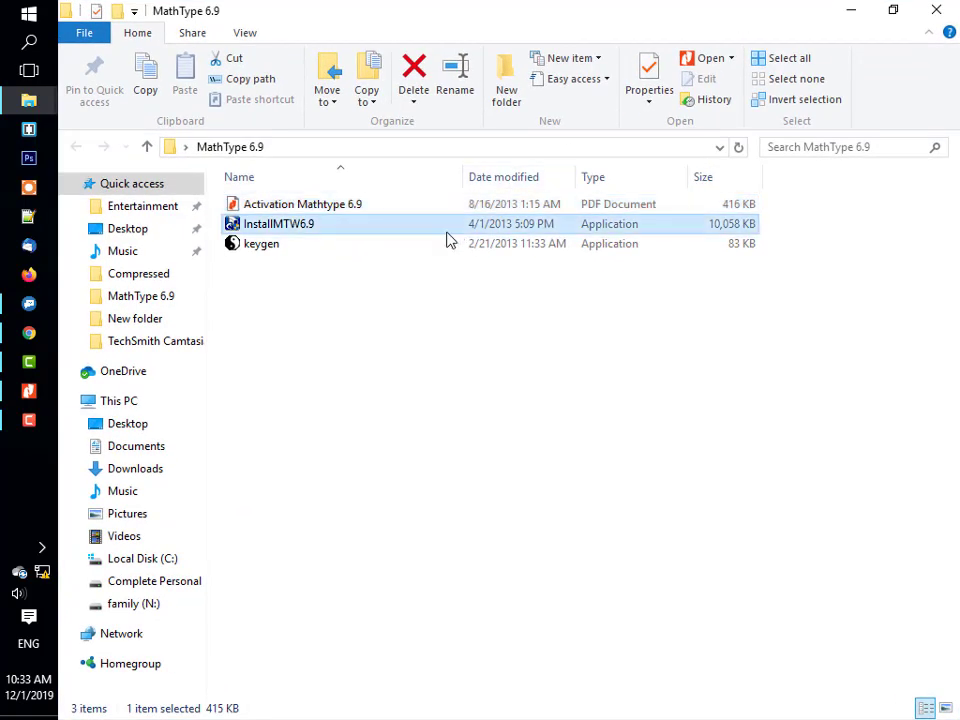
pyautogui.doubleClick(392, 230)
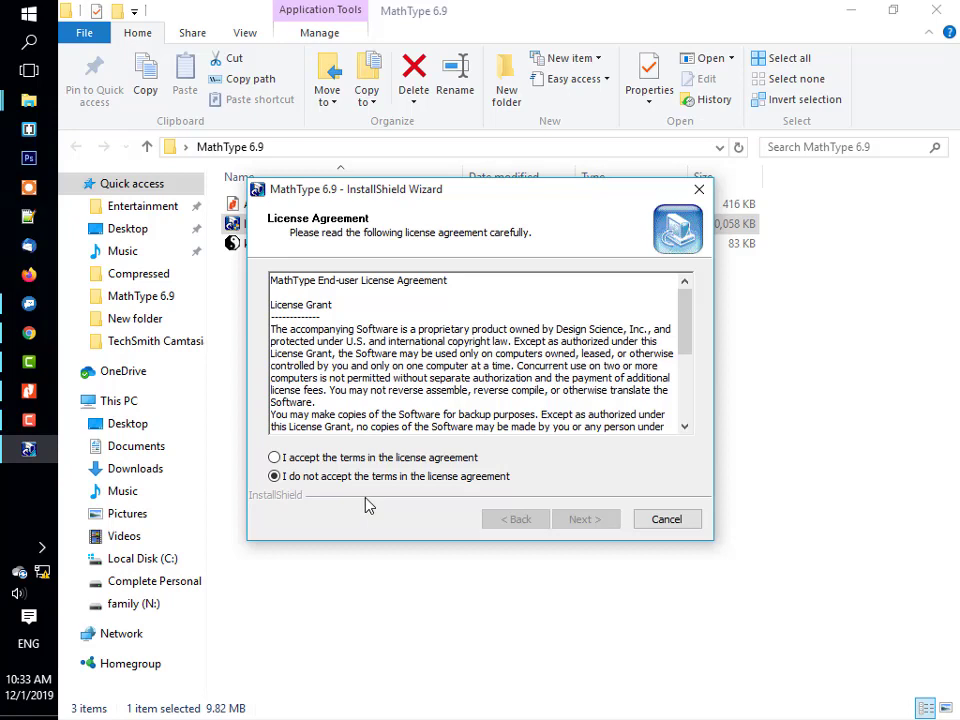
# Step: Accept the license terms and install MathType as a 30-day evaluation in C:\Program Files (x86)\MathType
pyautogui.click(388, 461)
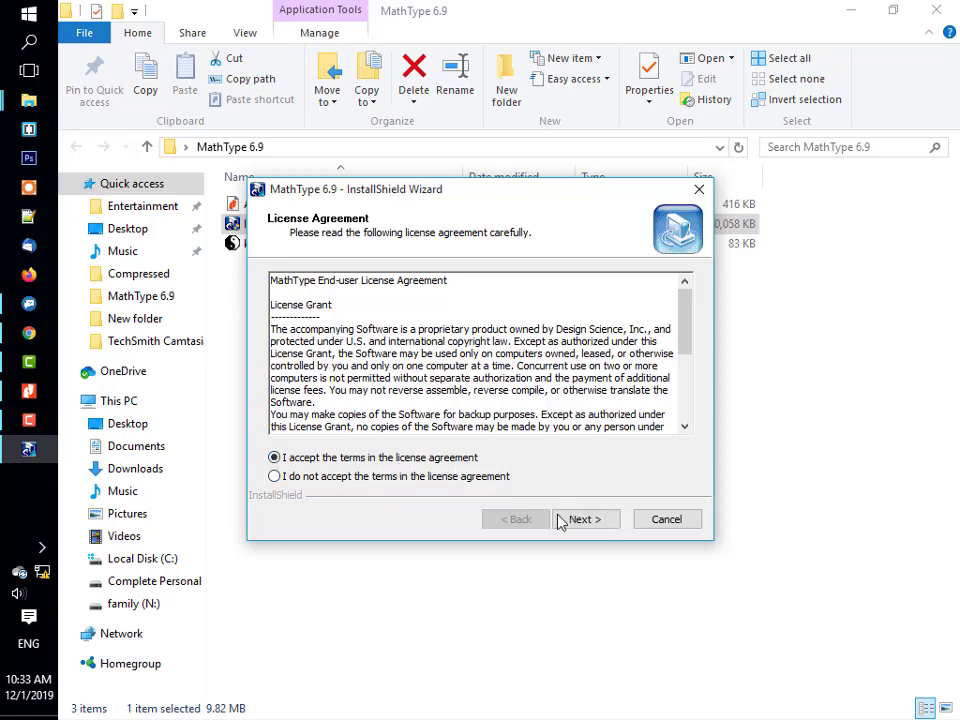
pyautogui.click(588, 522)
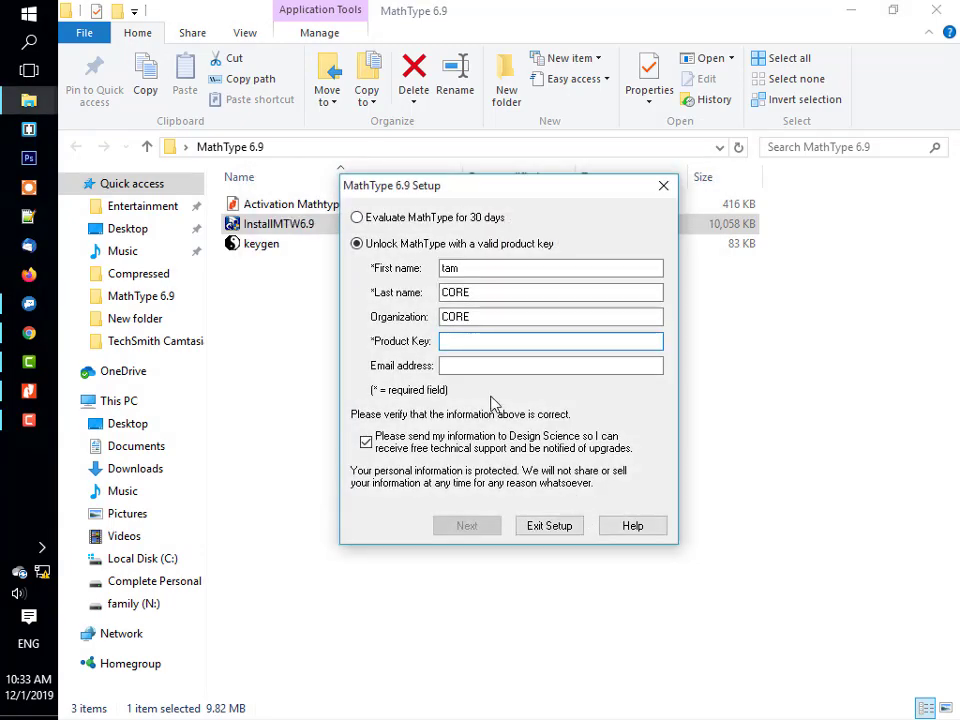
pyautogui.click(444, 365)
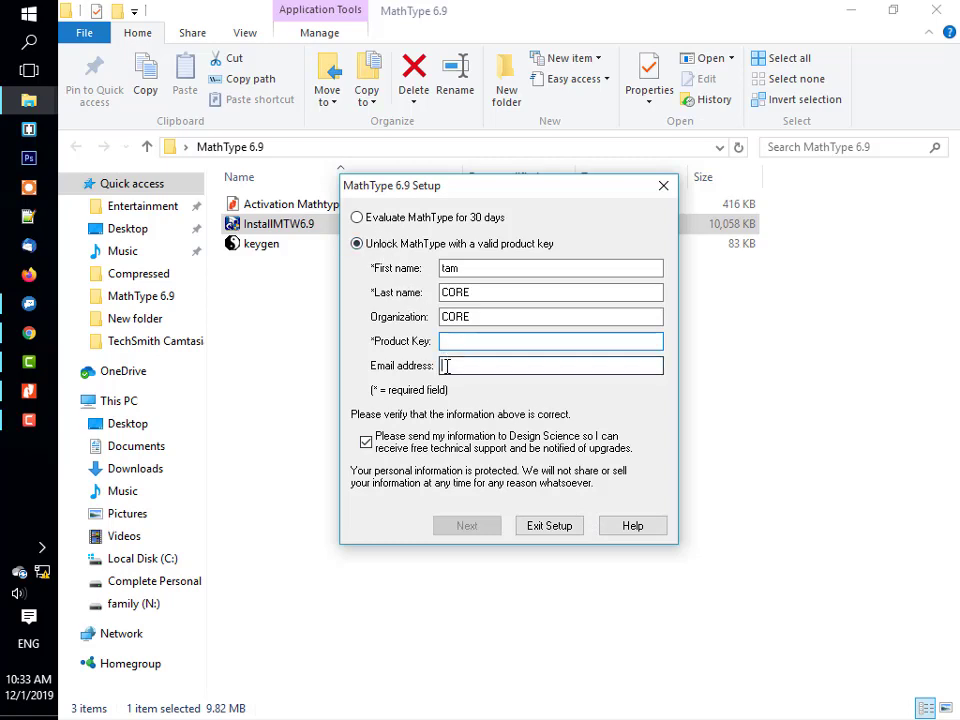
pyautogui.click(380, 220)
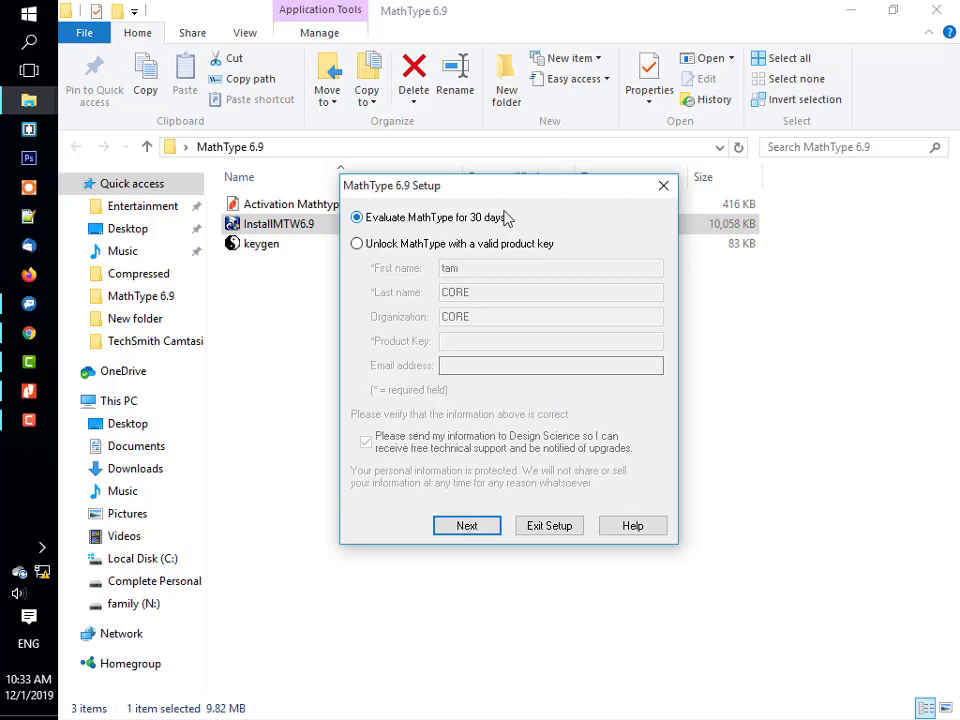
pyautogui.click(467, 526)
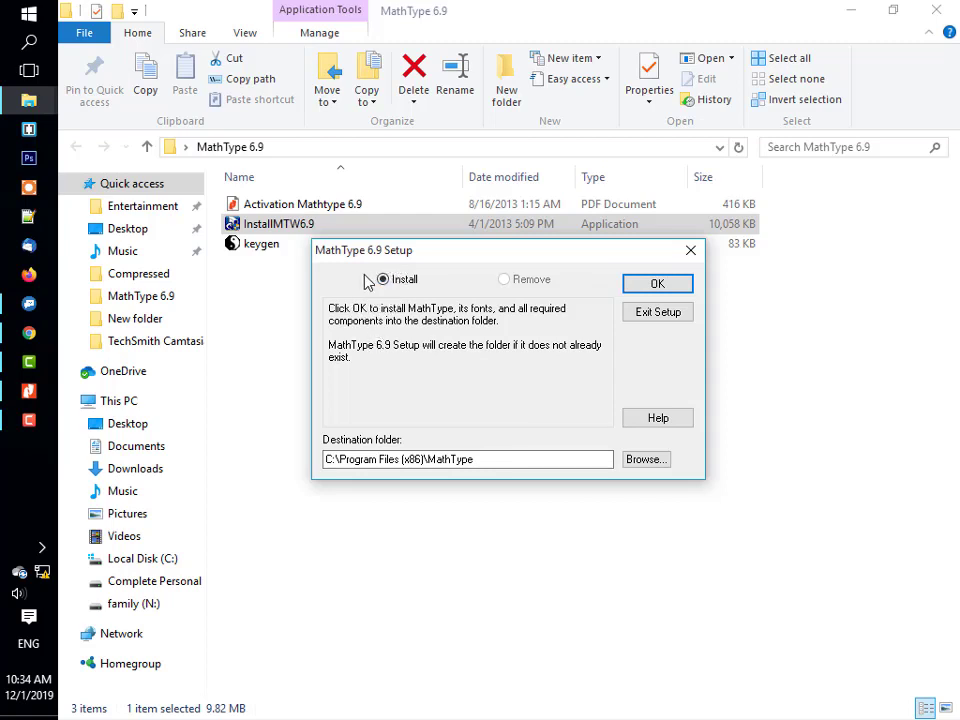
pyautogui.click(632, 284)
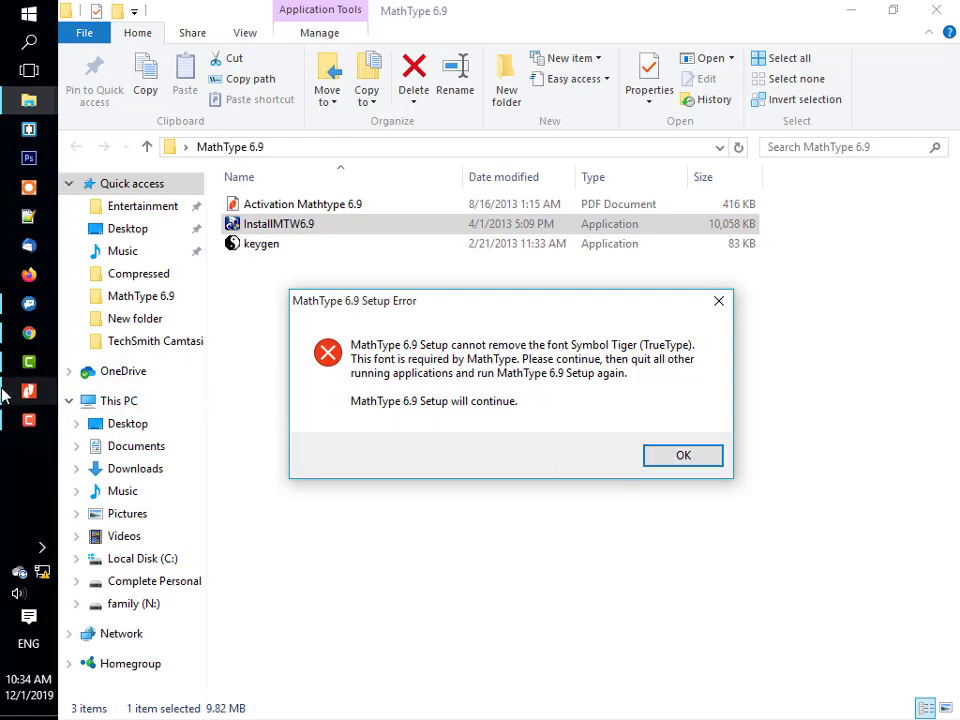
# Step: Close Nitro Pro and complete the MathType setup by acknowledging the font errors and exiting the installer
pyautogui.click(32, 394)
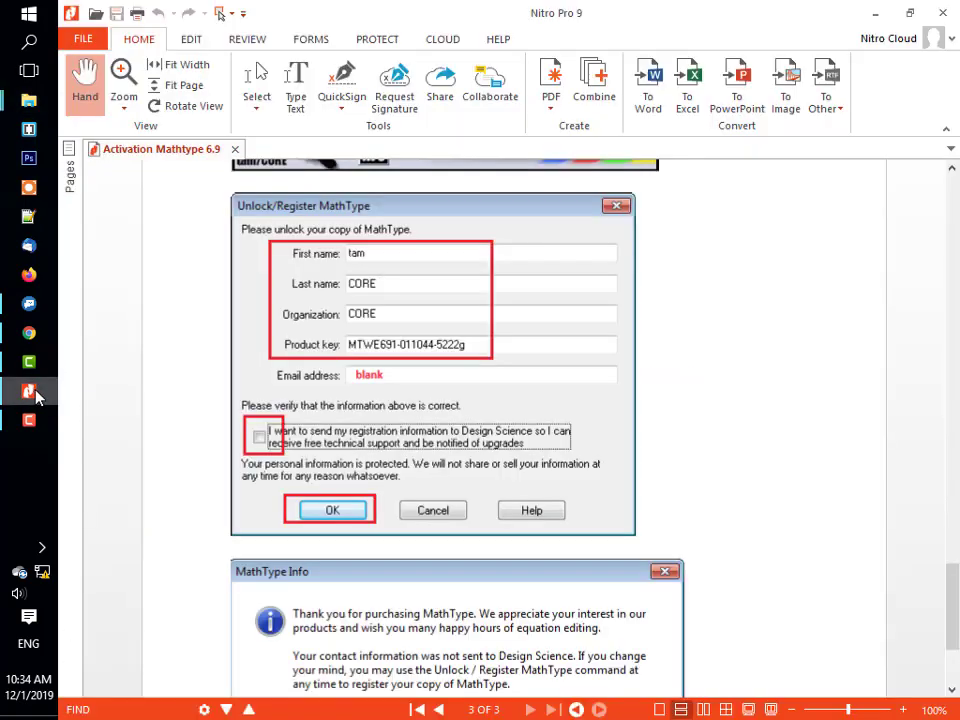
pyautogui.click(942, 13)
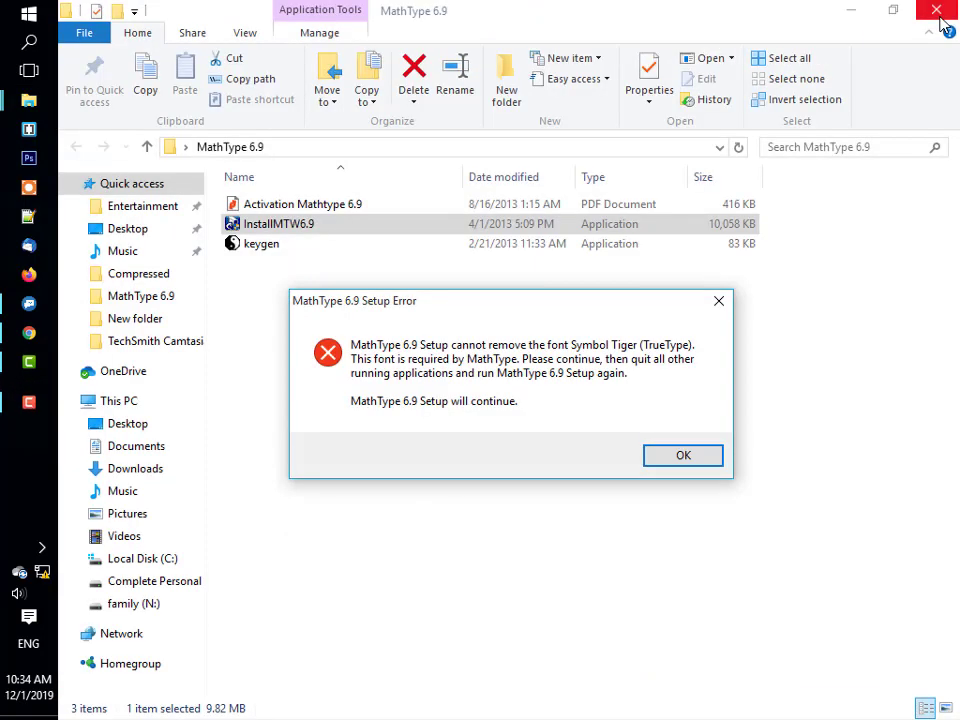
pyautogui.click(671, 462)
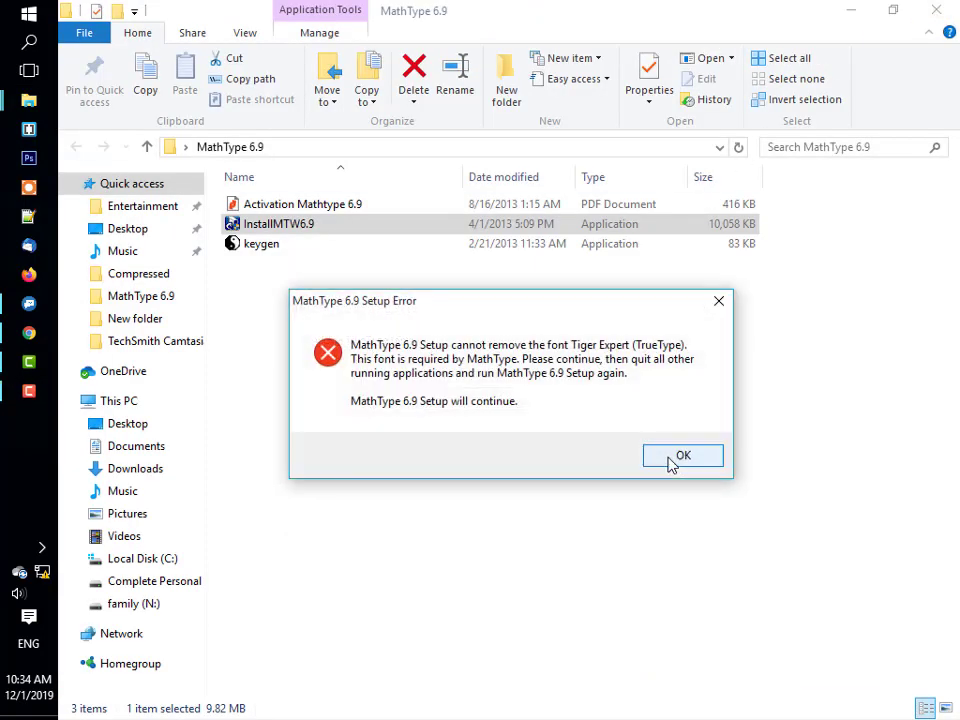
pyautogui.click(671, 460)
pyautogui.click(671, 460)
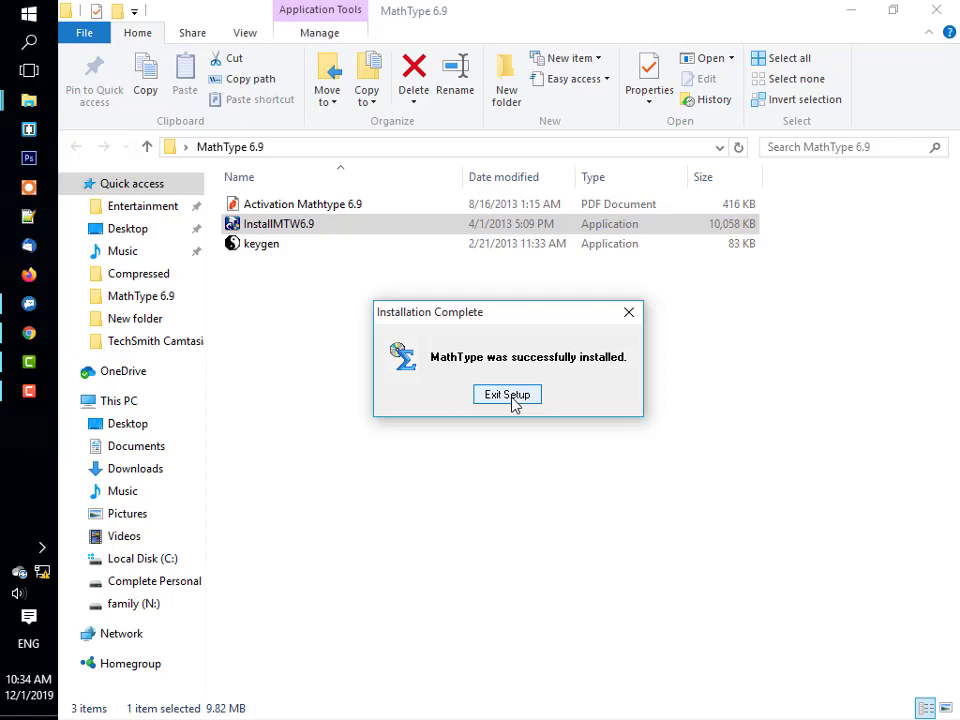
pyautogui.click(510, 396)
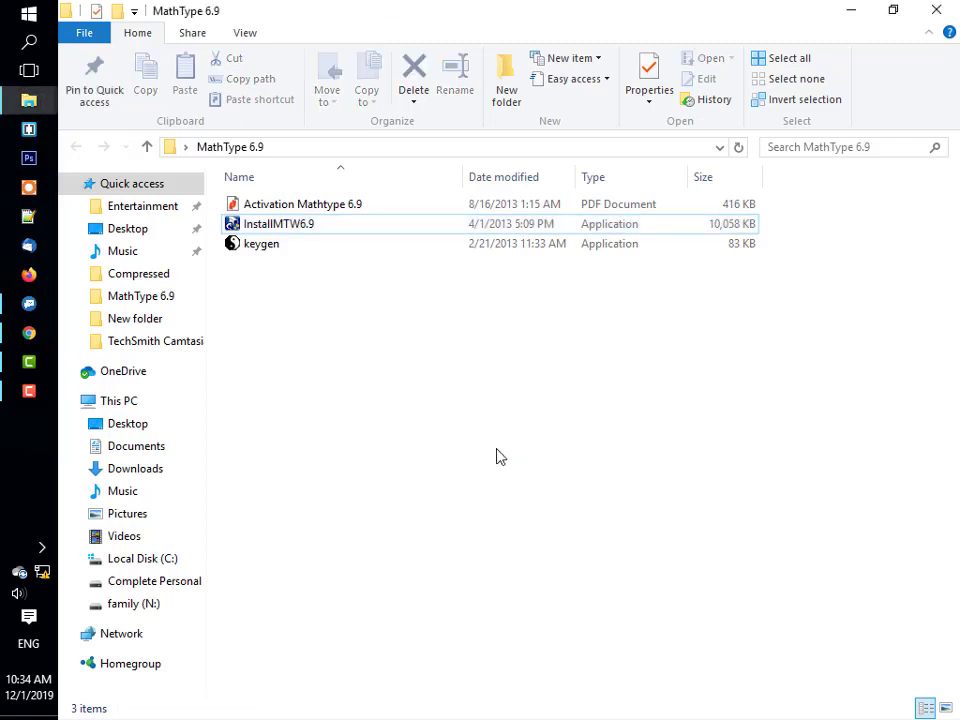
# Step: Minimize the folder window, search Windows for "math" and launch the MathType desktop app
pyautogui.click(852, 10)
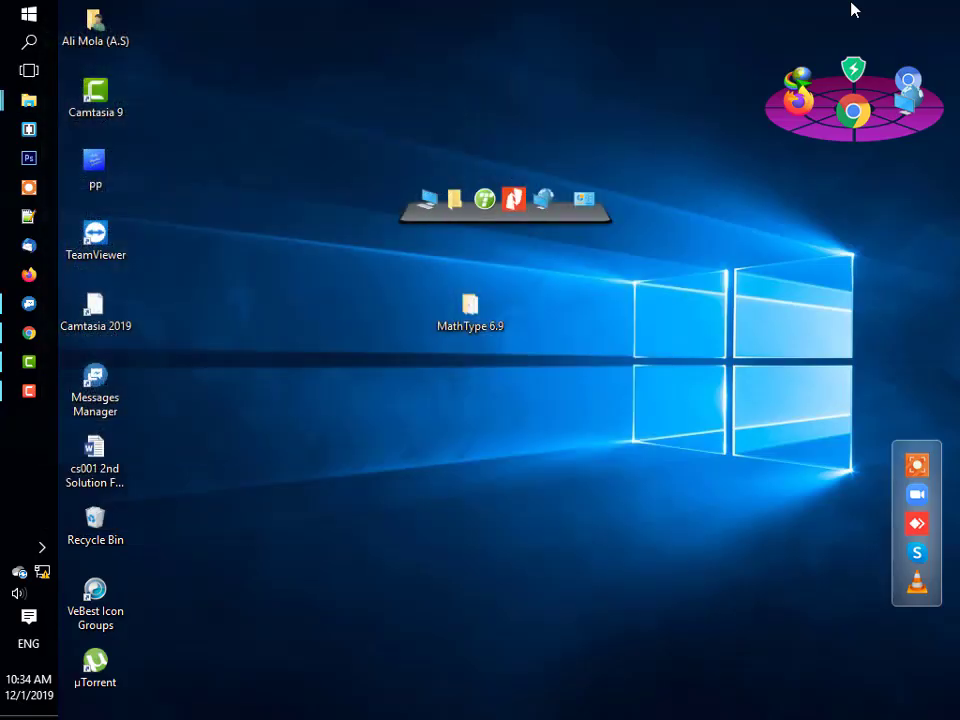
pyautogui.click(29, 14)
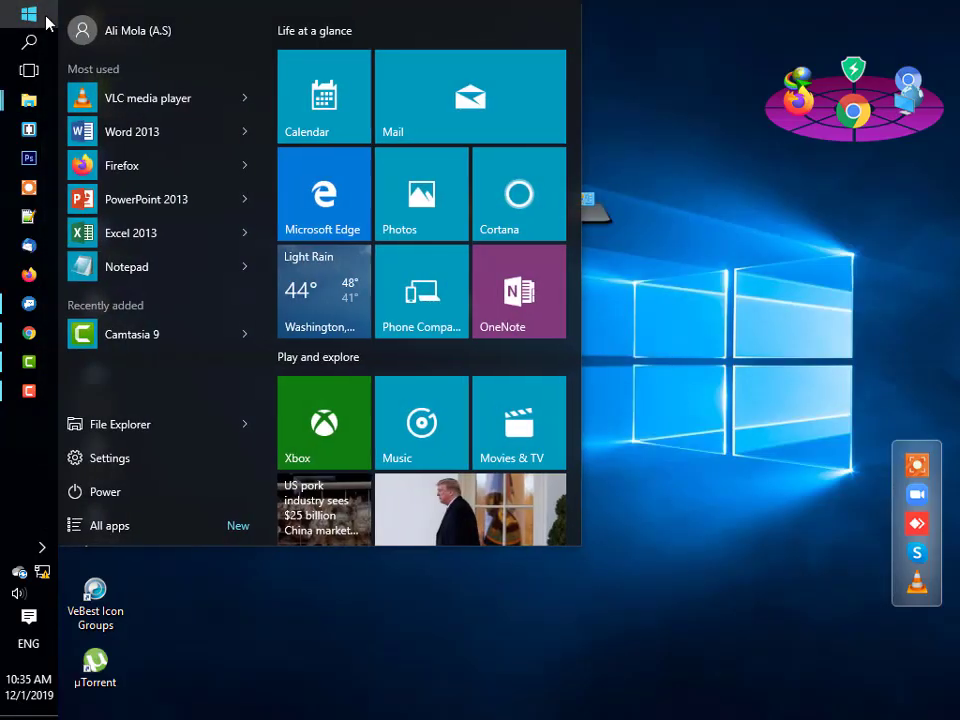
pyautogui.write('m')
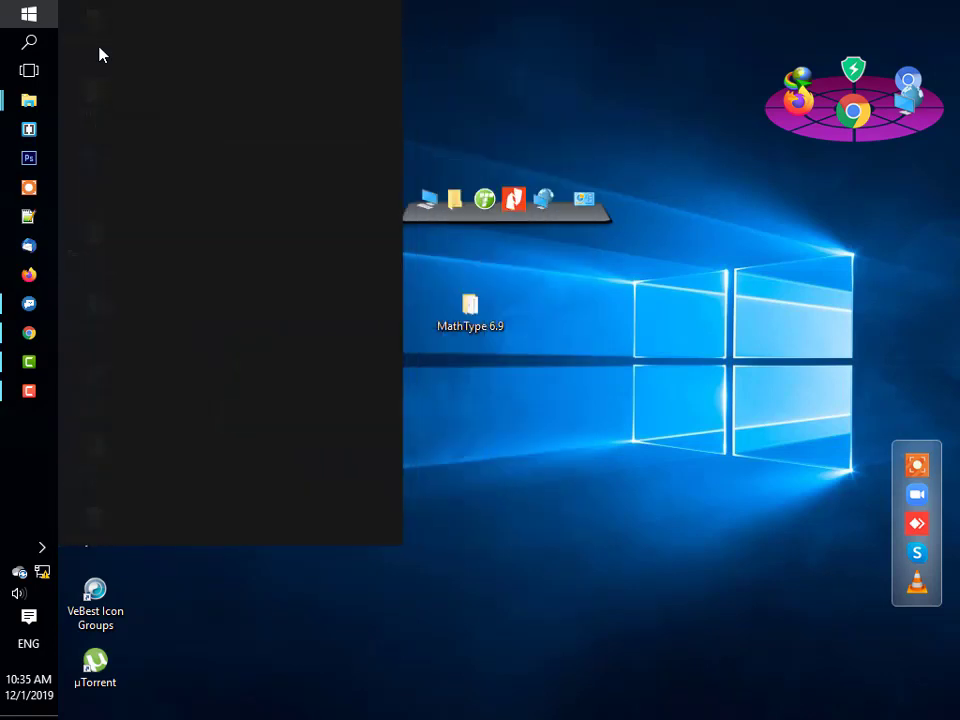
pyautogui.write('ath')
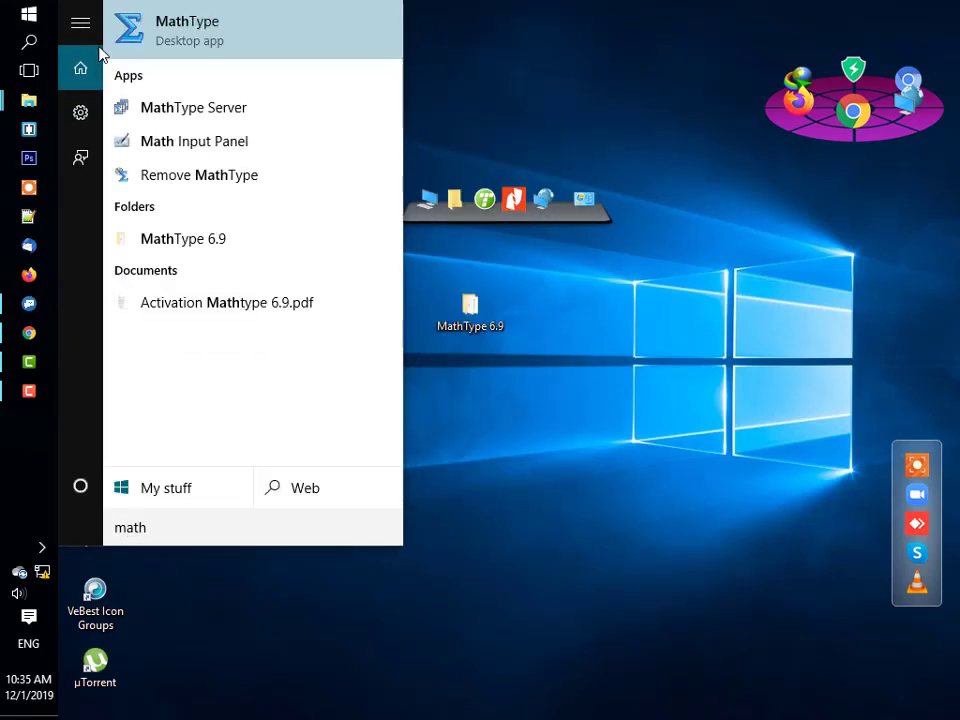
pyautogui.click(186, 33)
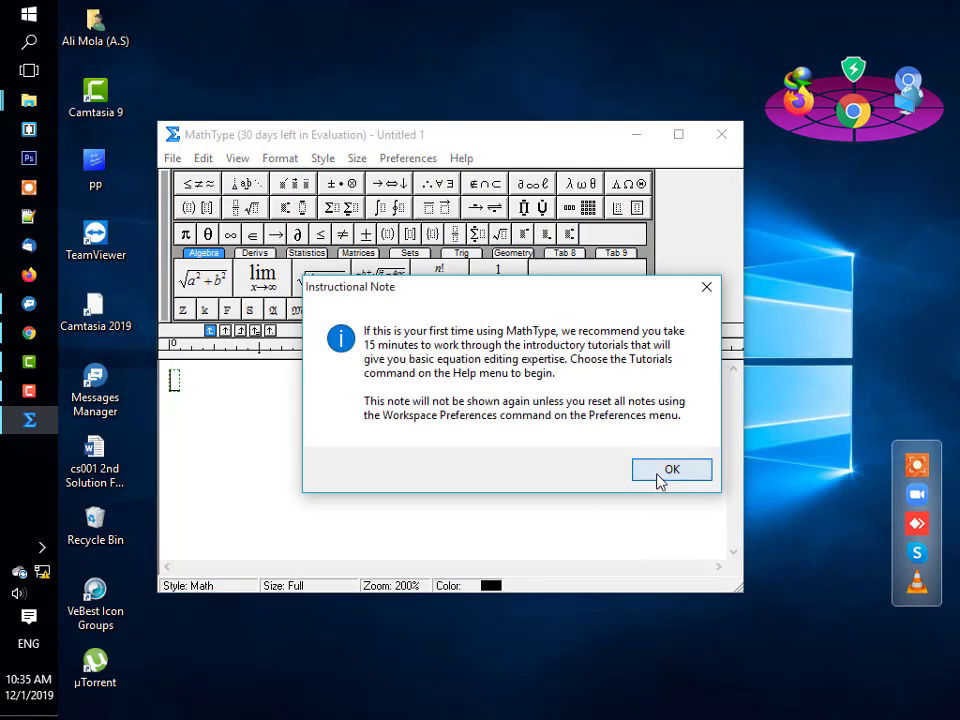
# Step: Dismiss the instructional note and continue in MathType's demo mode with the window maximized
pyautogui.click(658, 479)
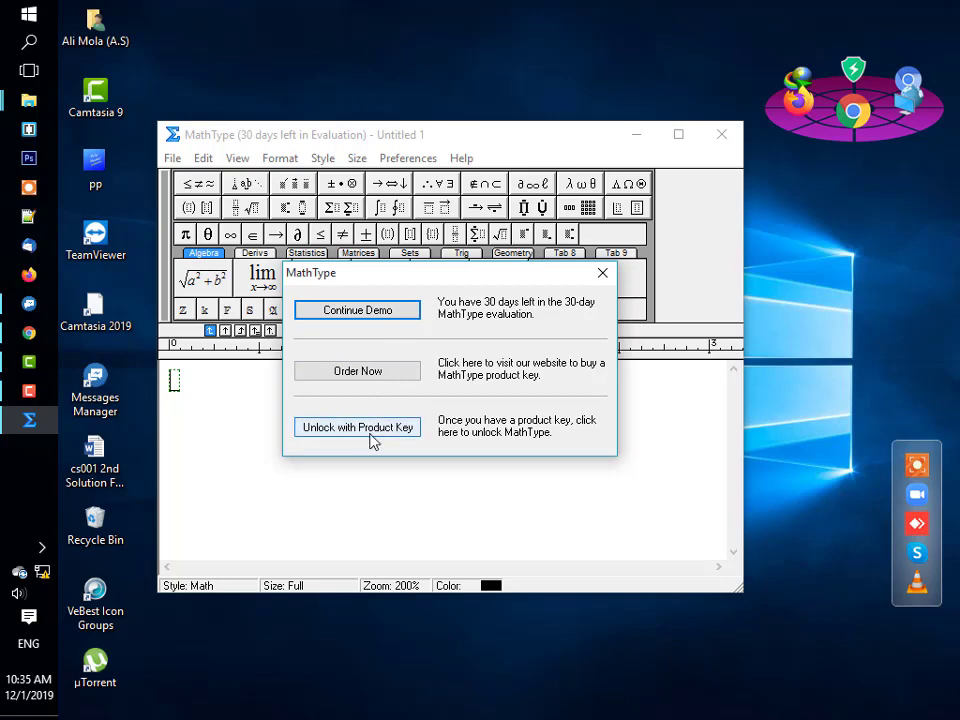
pyautogui.click(376, 314)
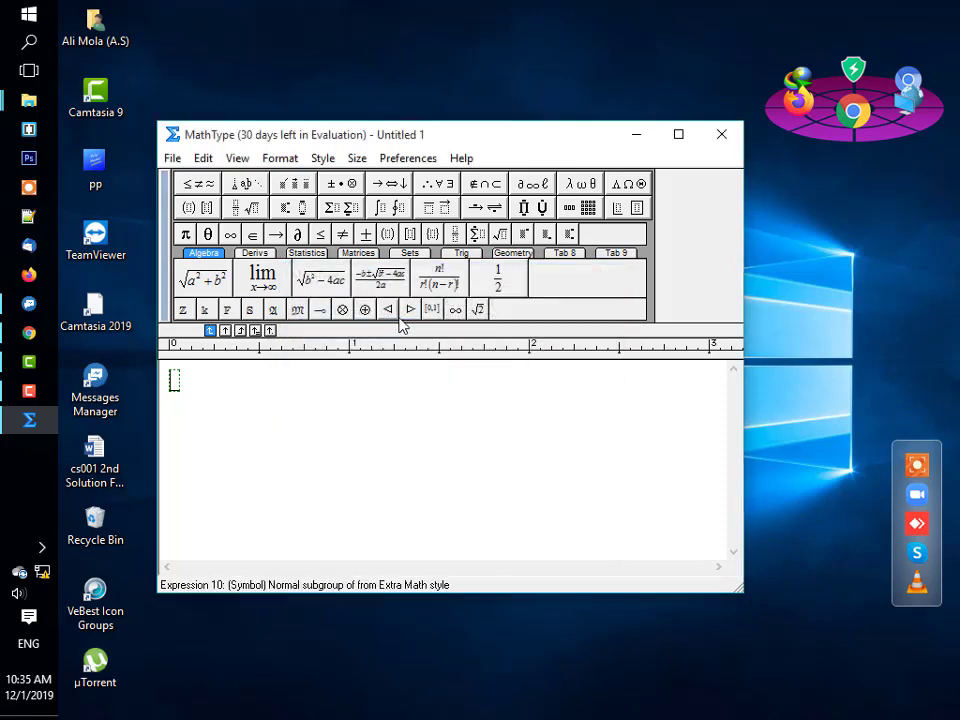
pyautogui.click(678, 134)
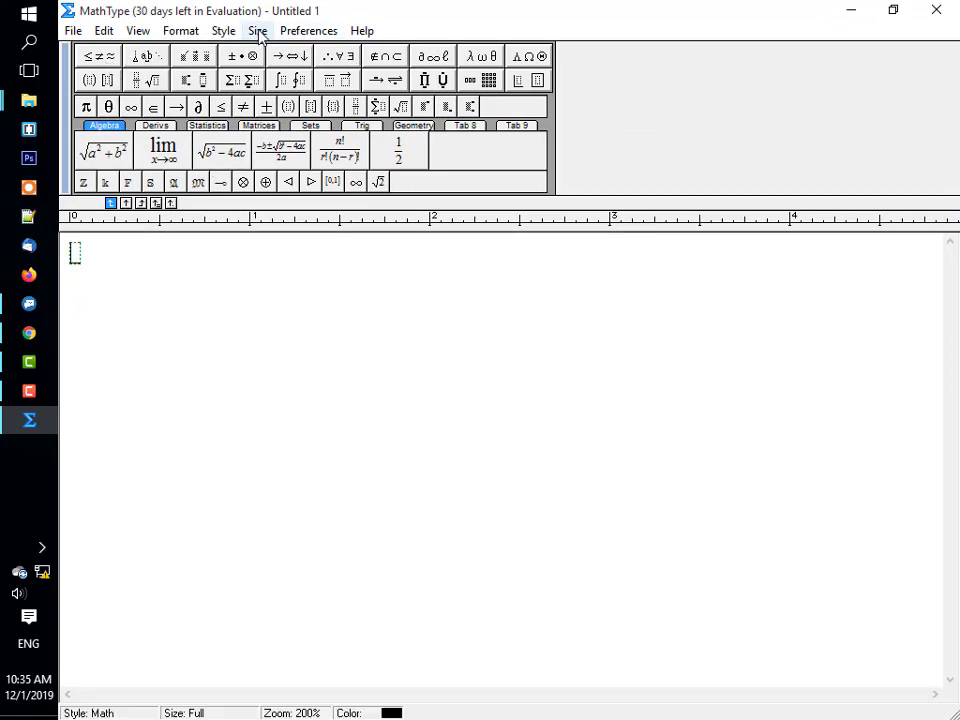
# Step: View the Unlock/Register MathType form and cancel it without entering any registration details
pyautogui.click(361, 32)
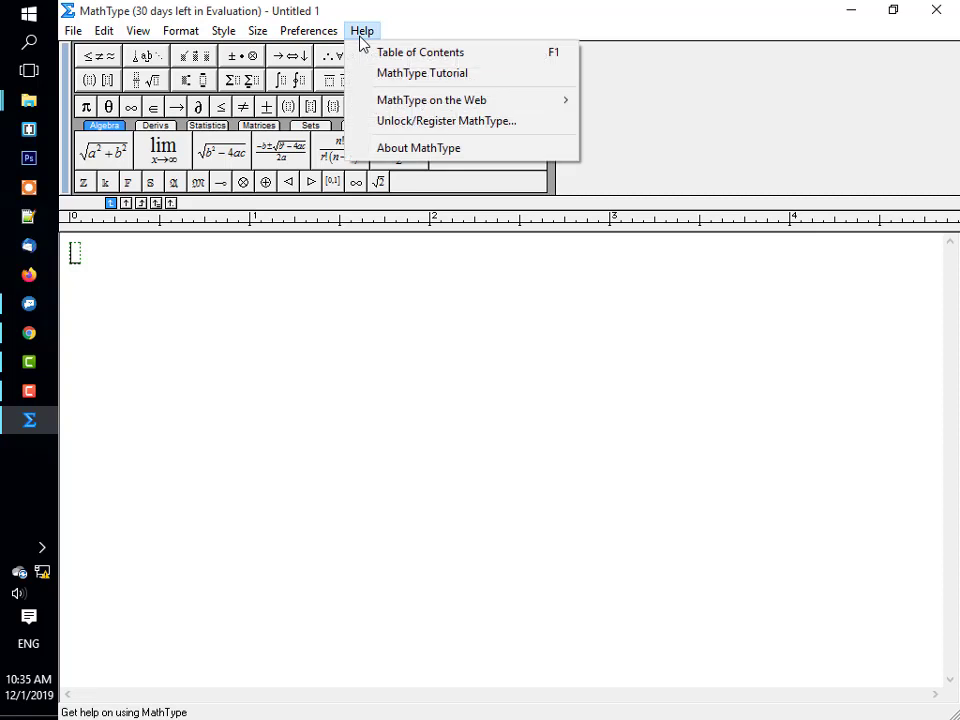
pyautogui.click(398, 122)
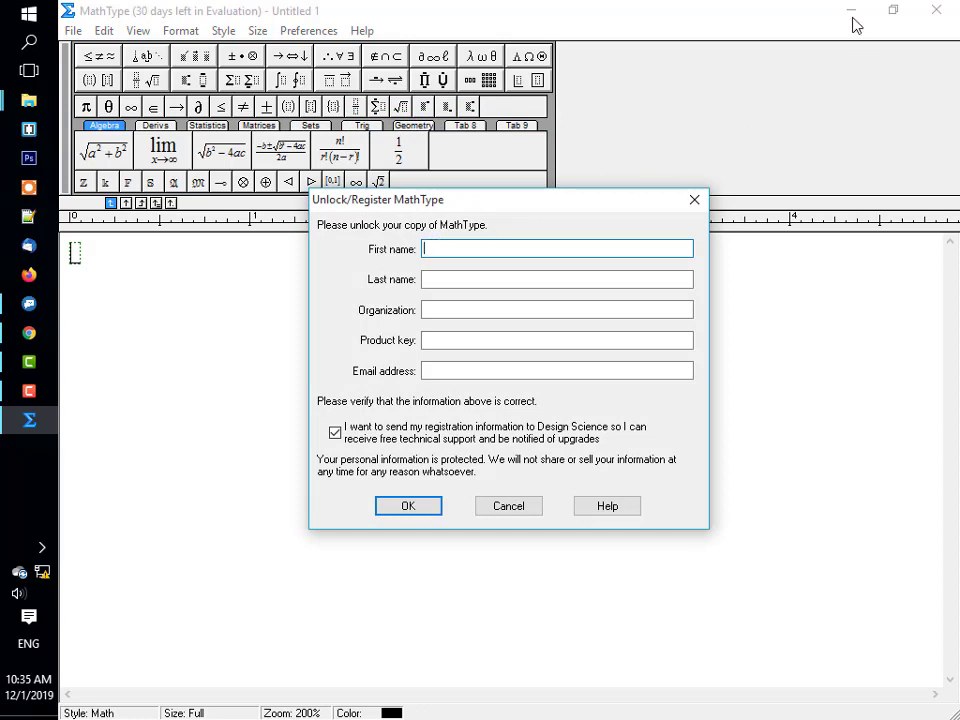
pyautogui.click(718, 63)
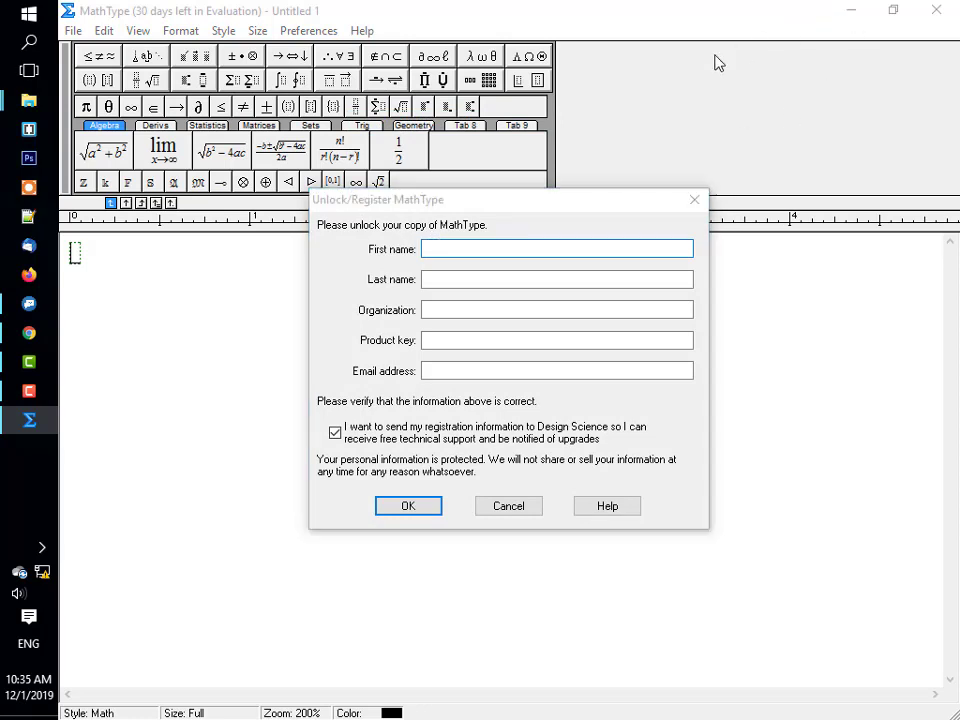
pyautogui.click(519, 507)
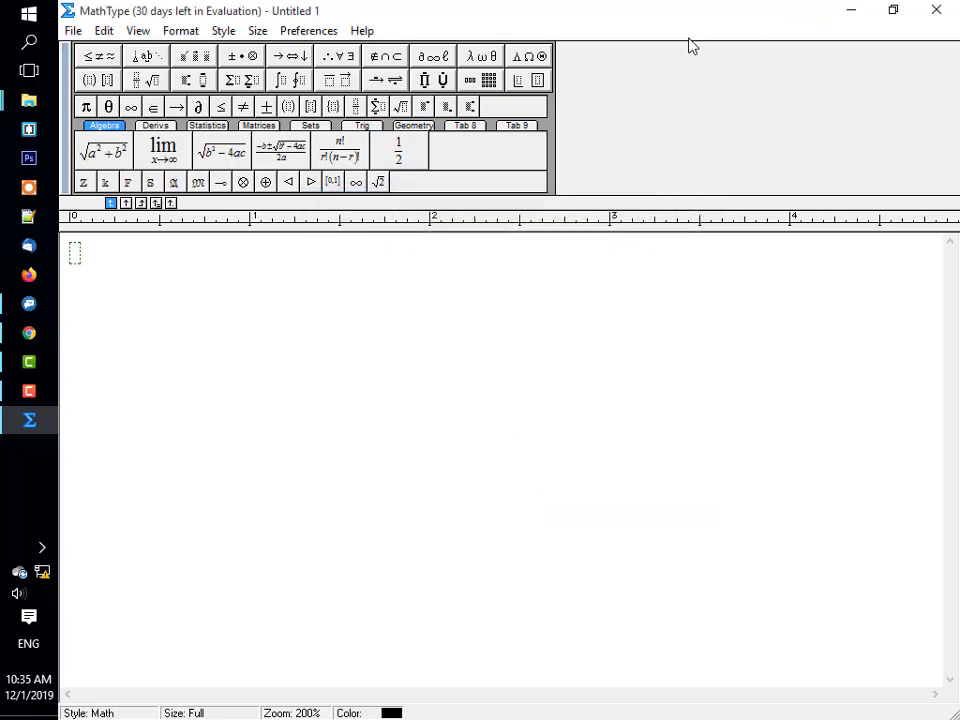
# Step: Restore and minimize the MathType window, and reopen the MathType 6.9 folder from the desktop
pyautogui.click(893, 10)
pyautogui.moveTo(583, 105); pyautogui.dragTo(647, 289)
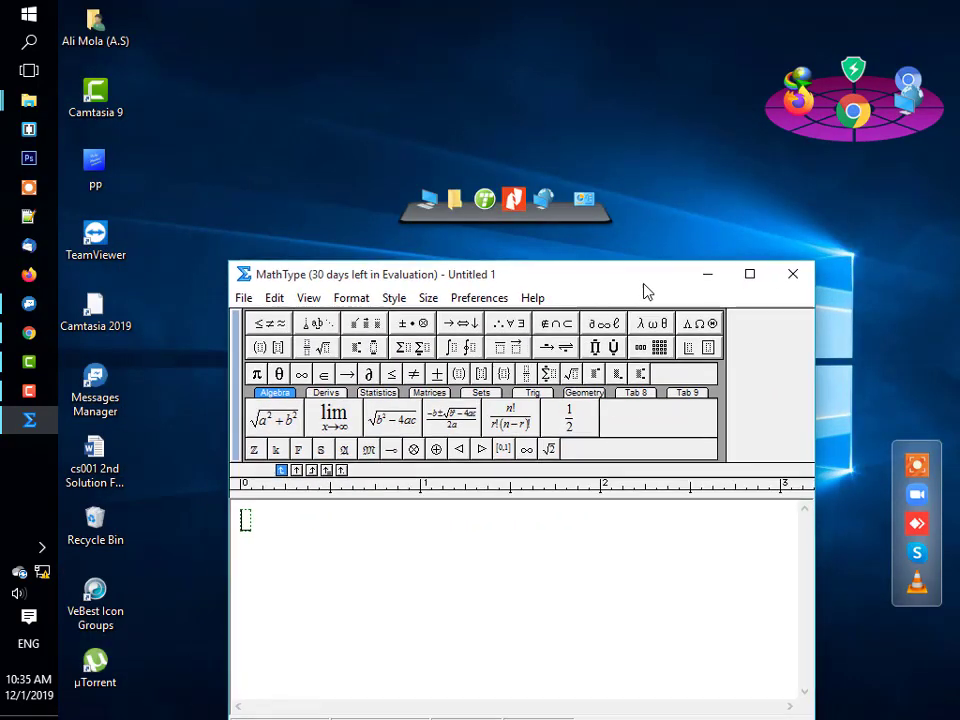
pyautogui.click(720, 275)
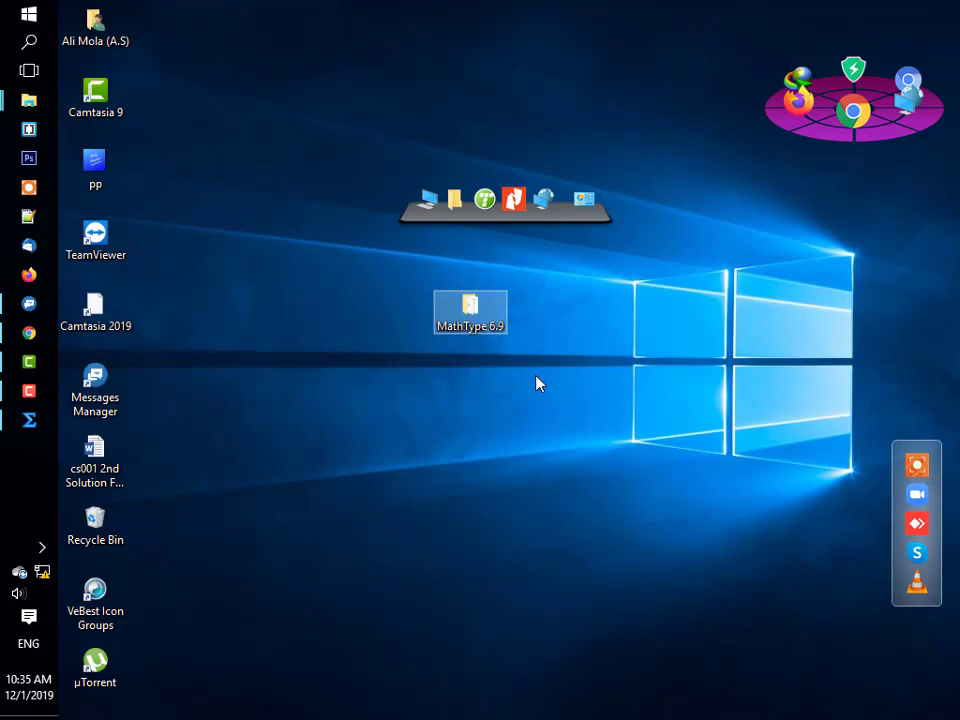
pyautogui.doubleClick(489, 321)
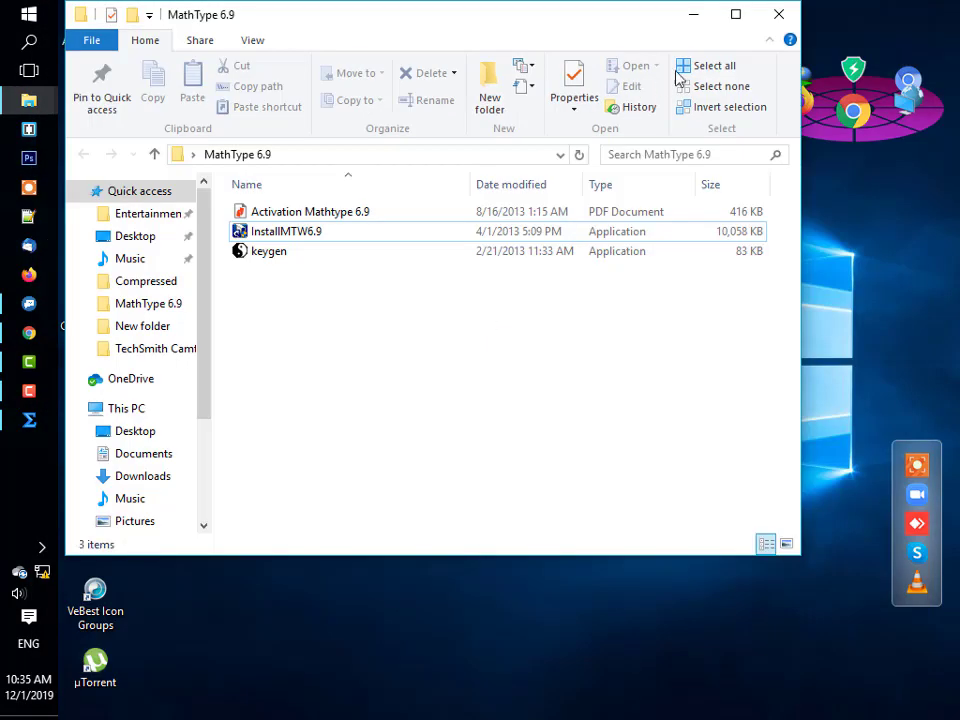
# Step: Open the Activation Mathtype 6.9 PDF from the maximized folder and read its installation and registration pages
pyautogui.click(737, 15)
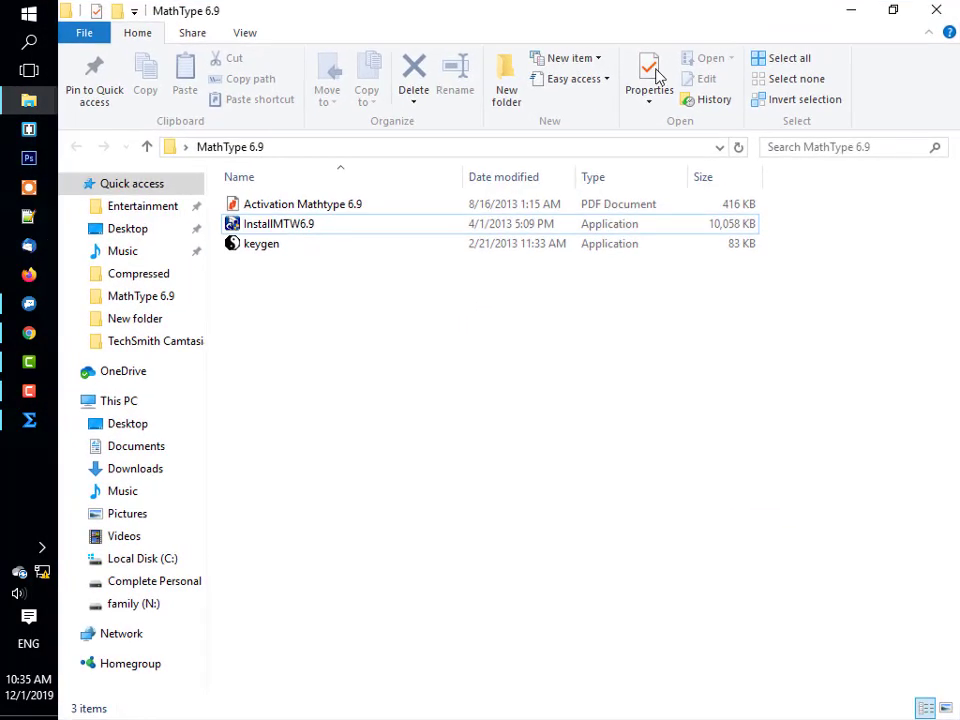
pyautogui.click(421, 210)
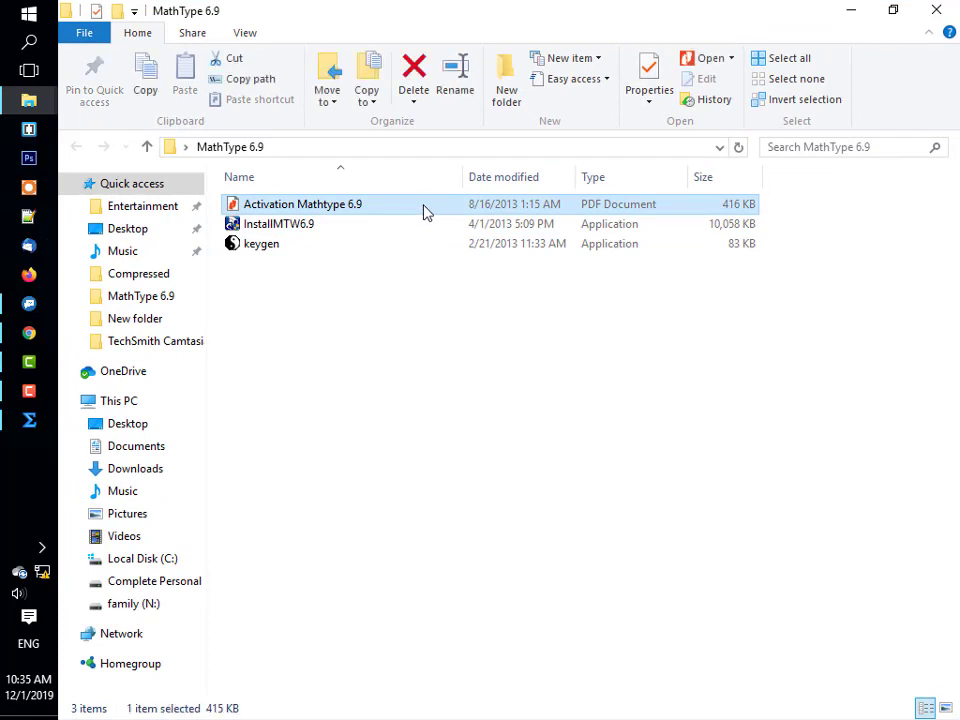
pyautogui.doubleClick(423, 210)
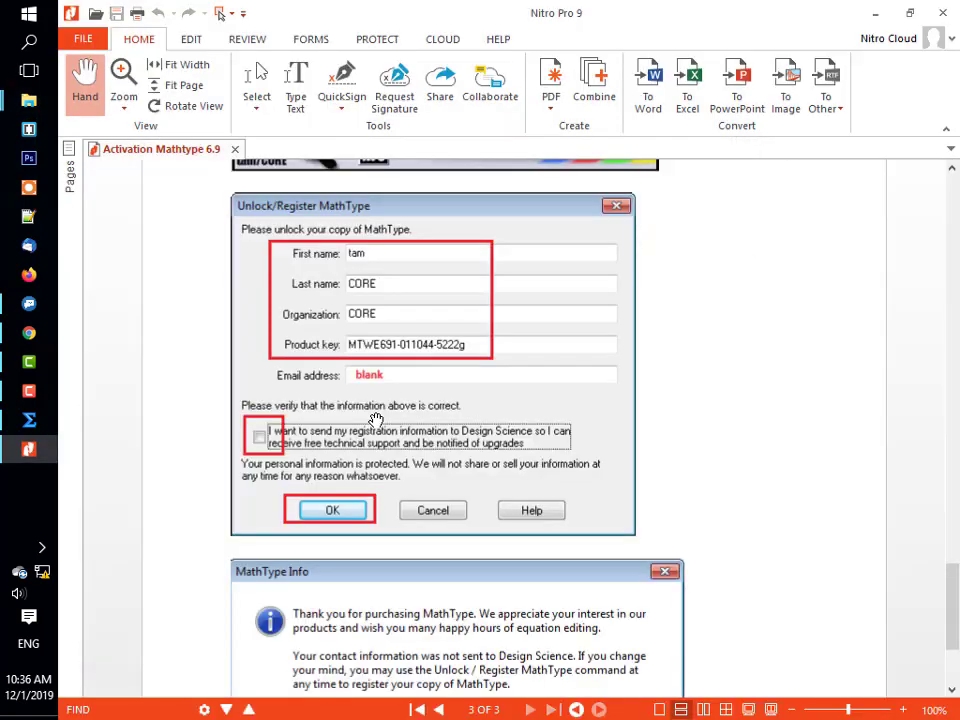
pyautogui.scroll(3, 390, 376)
pyautogui.scroll(-3, 389, 373)
pyautogui.scroll(15, 390, 373)
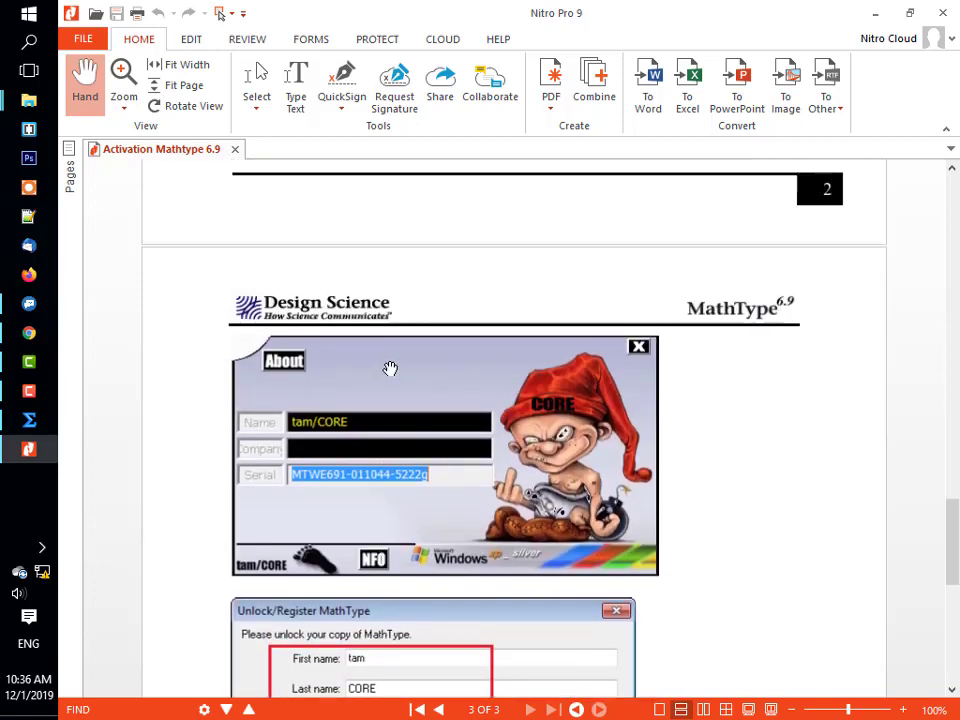
pyautogui.scroll(20, 390, 366)
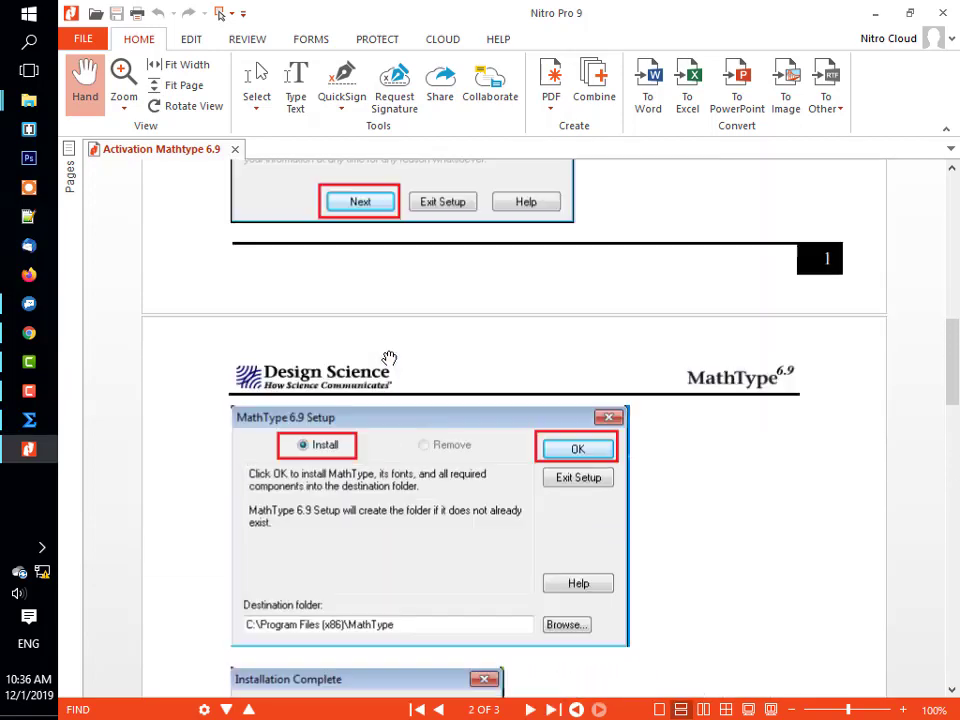
pyautogui.scroll(-15, 388, 357)
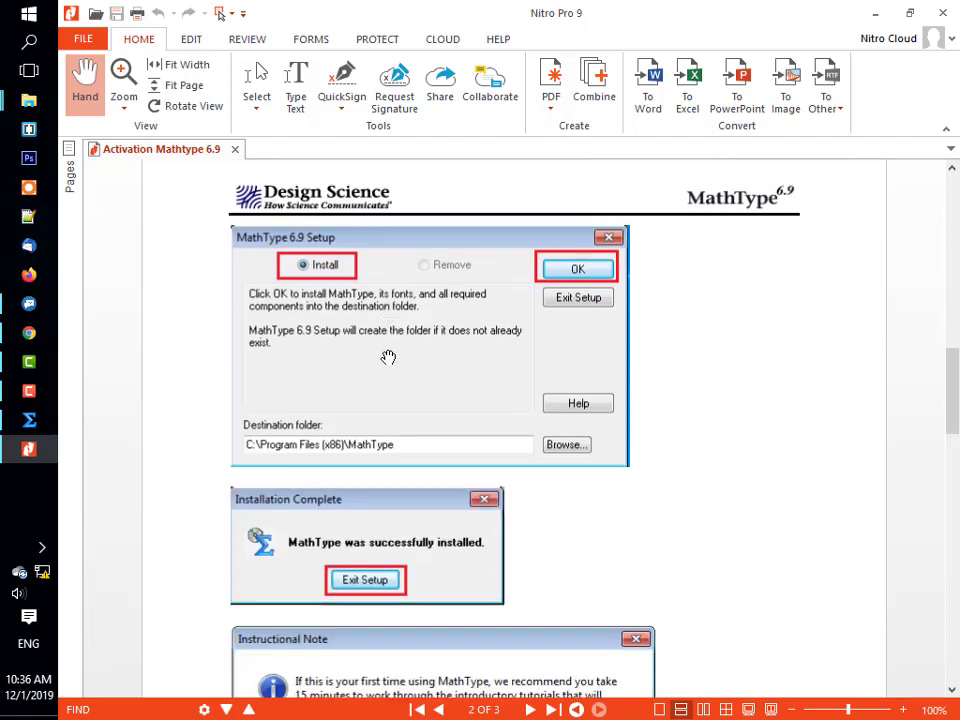
pyautogui.scroll(-3, 388, 358)
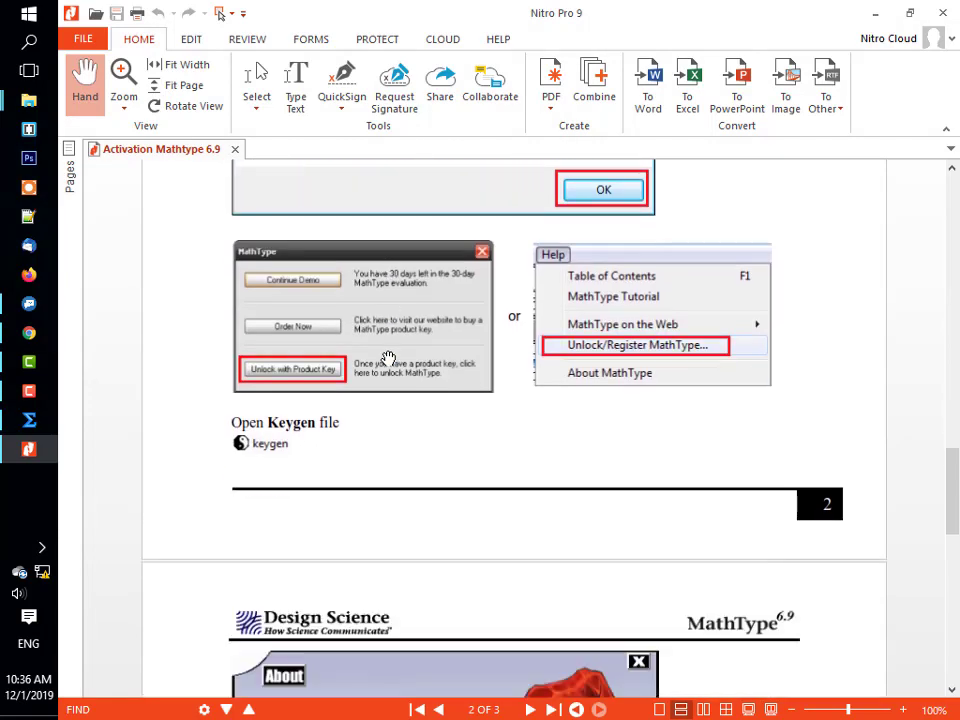
pyautogui.scroll(-15, 388, 358)
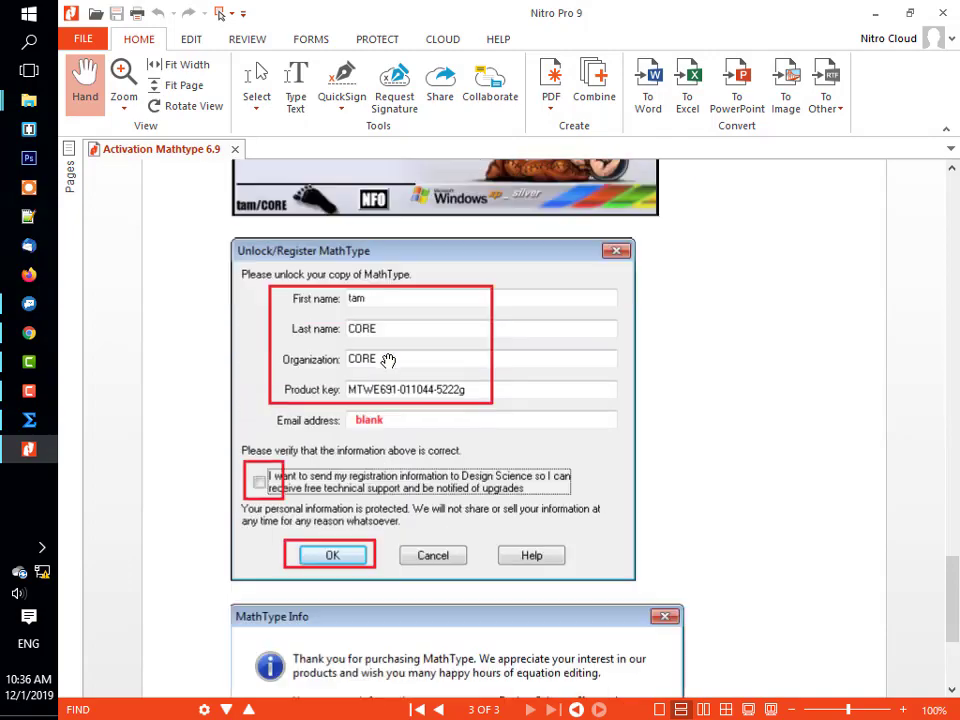
# Step: Switch to MathType, place its window beside the PDF's form illustration and open the Unlock/Register MathType form
pyautogui.click(29, 420)
pyautogui.moveTo(611, 276); pyautogui.dragTo(838, 203)
pyautogui.moveTo(770, 190); pyautogui.dragTo(842, 190)
pyautogui.click(745, 212)
pyautogui.click(850, 207)
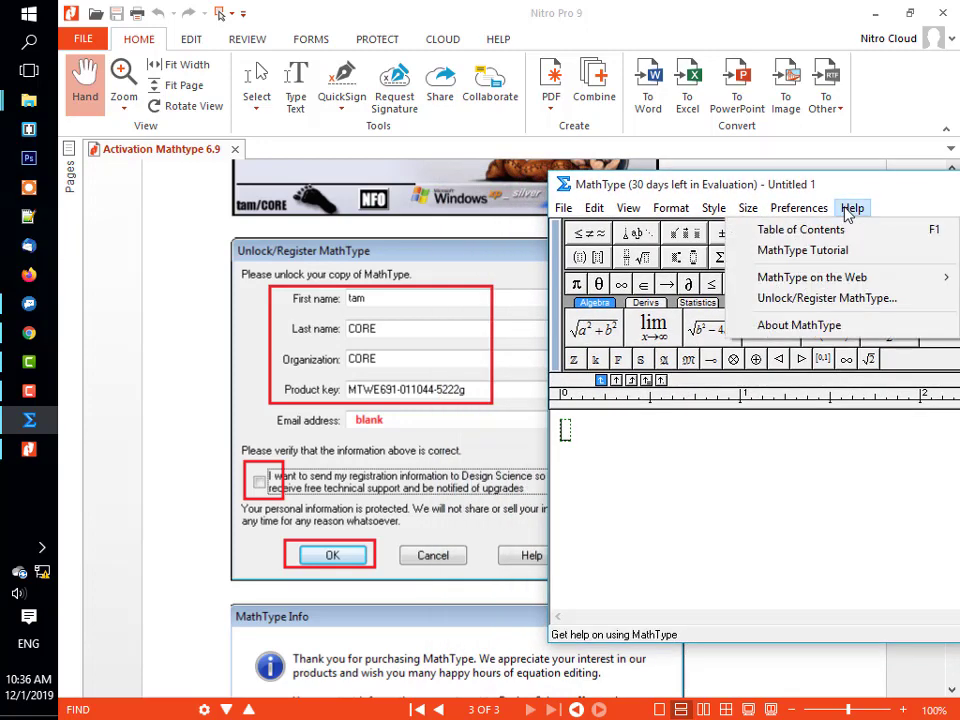
pyautogui.click(826, 299)
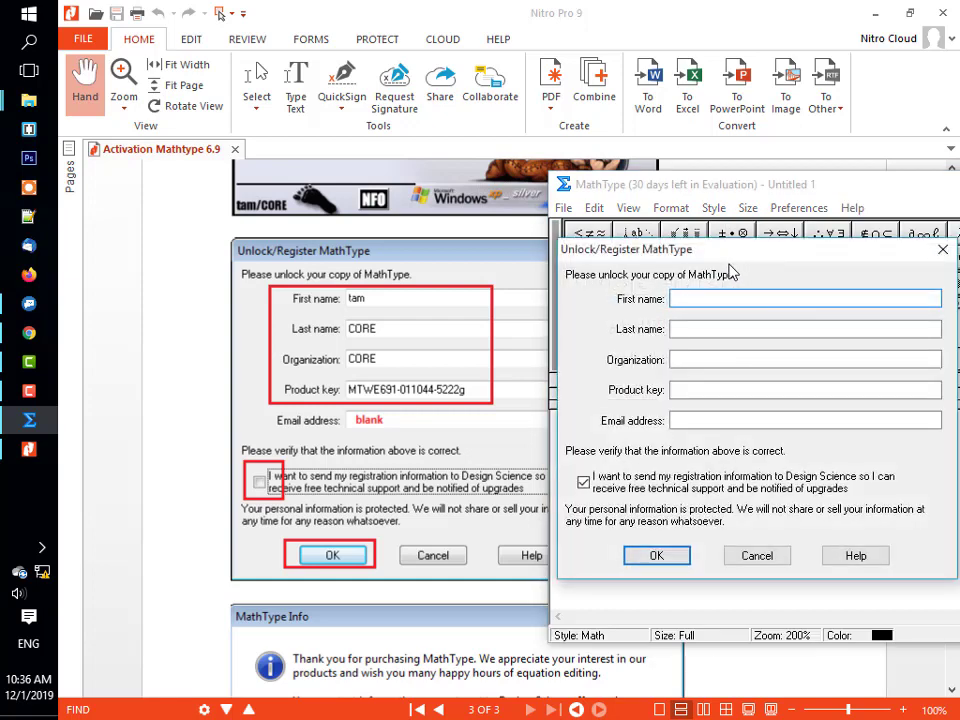
# Step: Fill in the first name, last name, organization and product key in the registration form, leaving the email address blank
pyautogui.write('tam')
pyautogui.press('Tab')
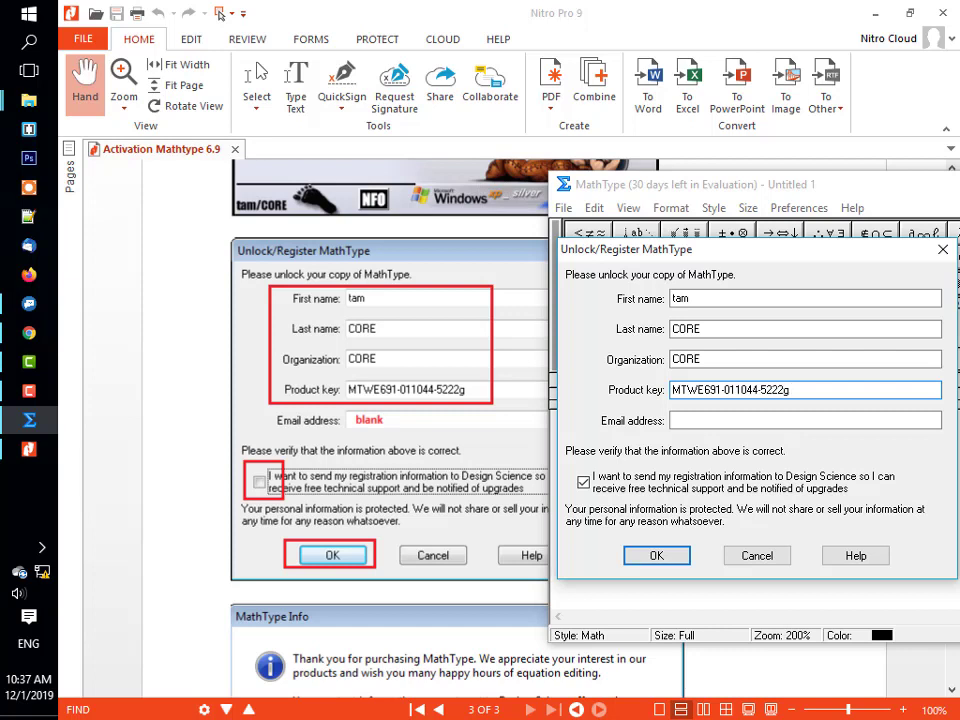
pyautogui.moveTo(797, 392); pyautogui.dragTo(648, 400)
pyautogui.press('Right')
pyautogui.press('Right')
pyautogui.press('Right')
# Step: Opt out of sending registration information to Design Science, submit the form and dismiss the MathType Info message
pyautogui.click(585, 484)
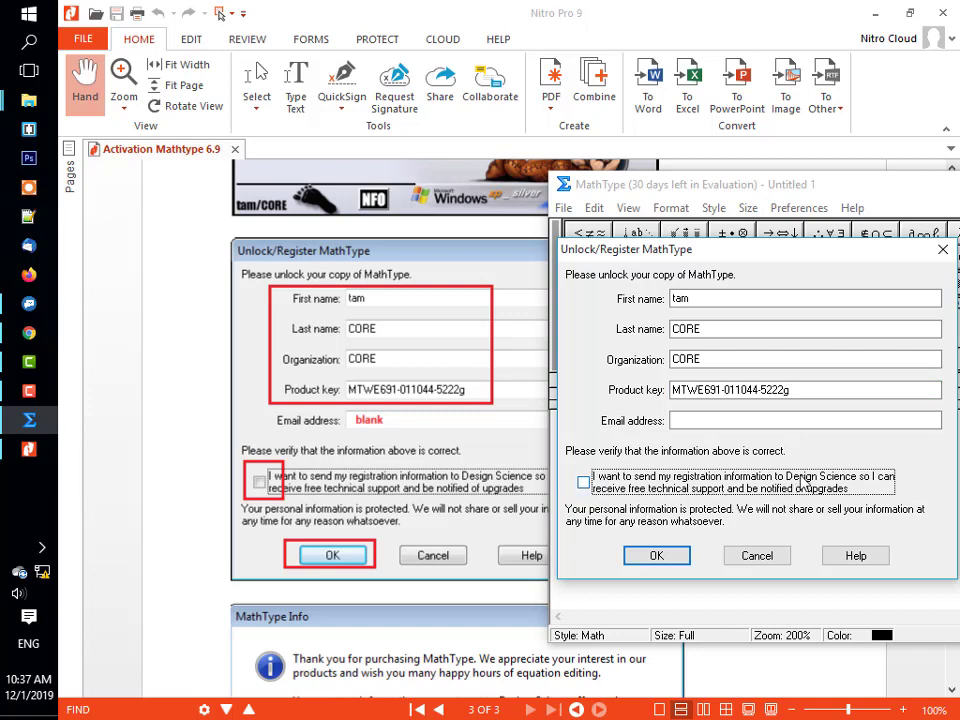
pyautogui.click(669, 564)
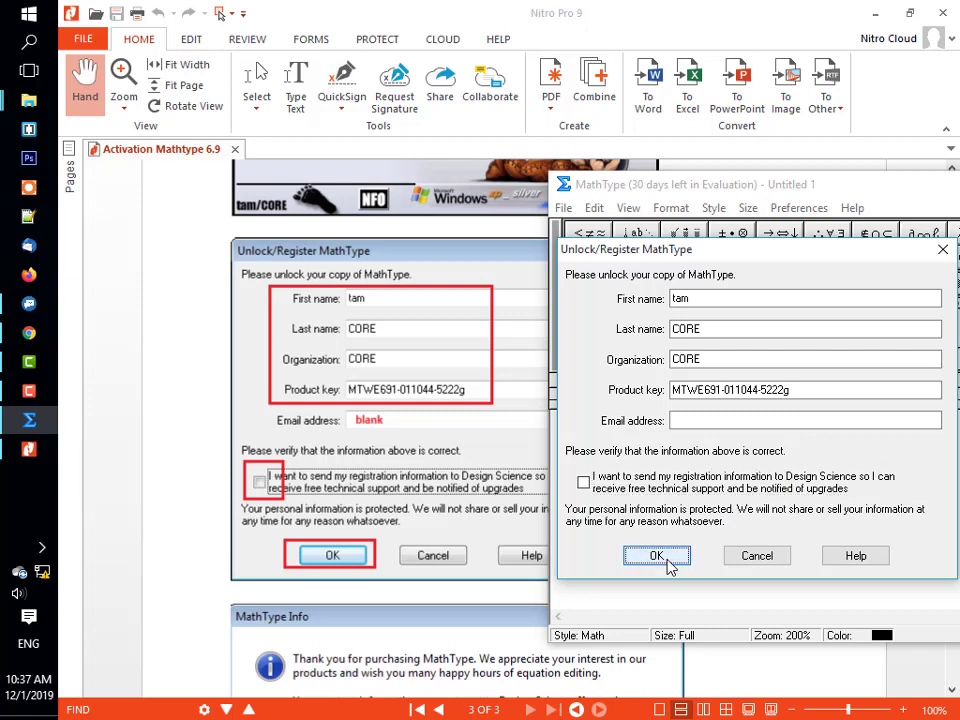
pyautogui.click(670, 566)
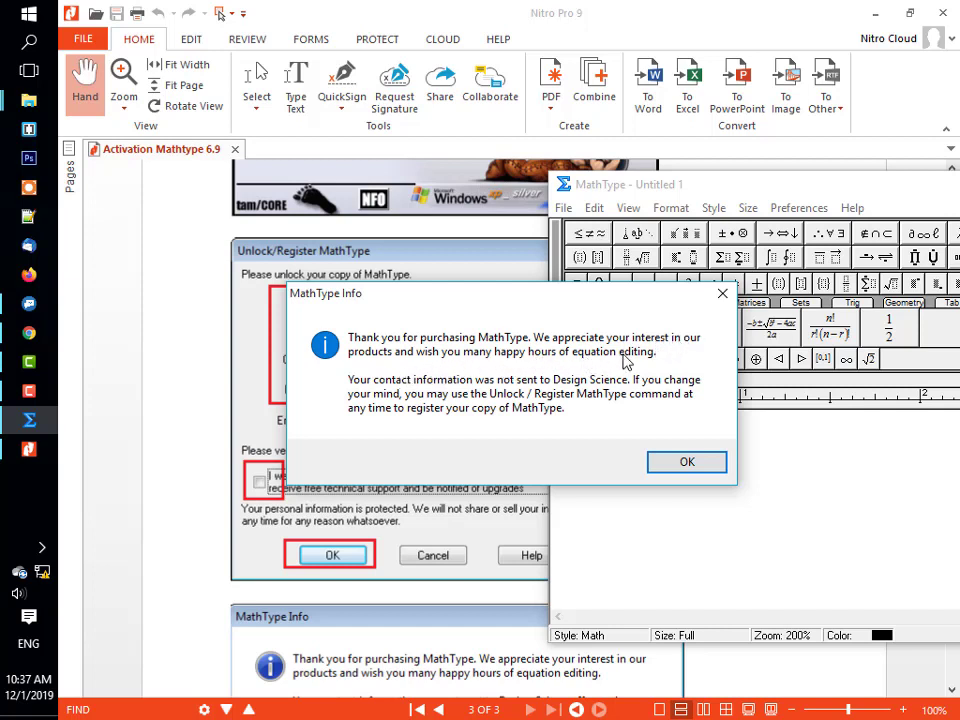
pyautogui.click(687, 463)
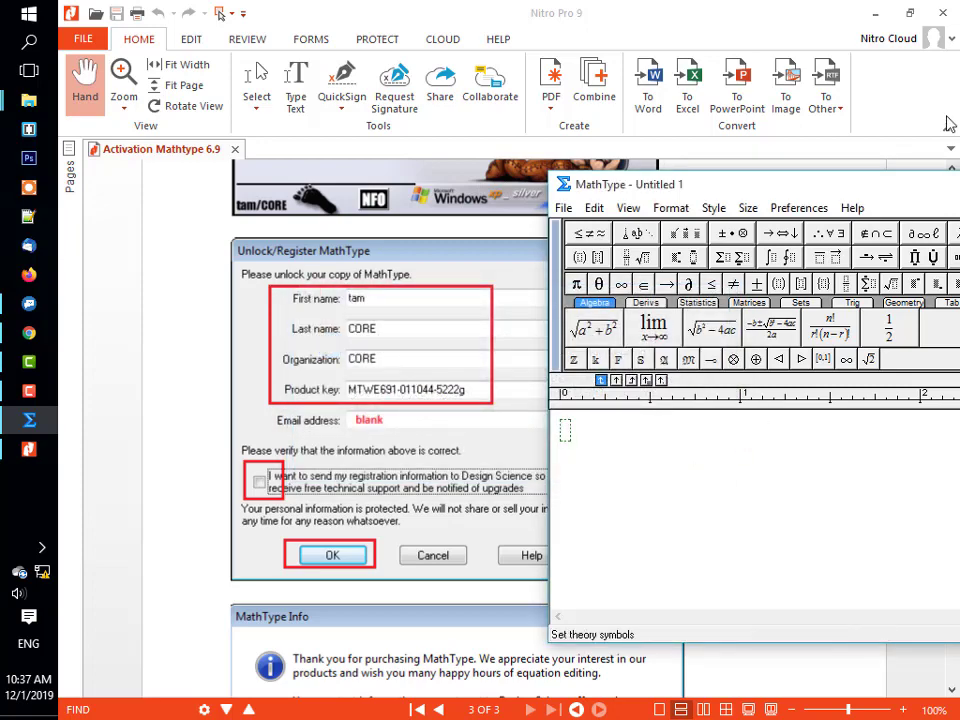
# Step: Close the activation PDF and the MathType 6.9 folder, and maximize the MathType window
pyautogui.moveTo(860, 188); pyautogui.dragTo(673, 190)
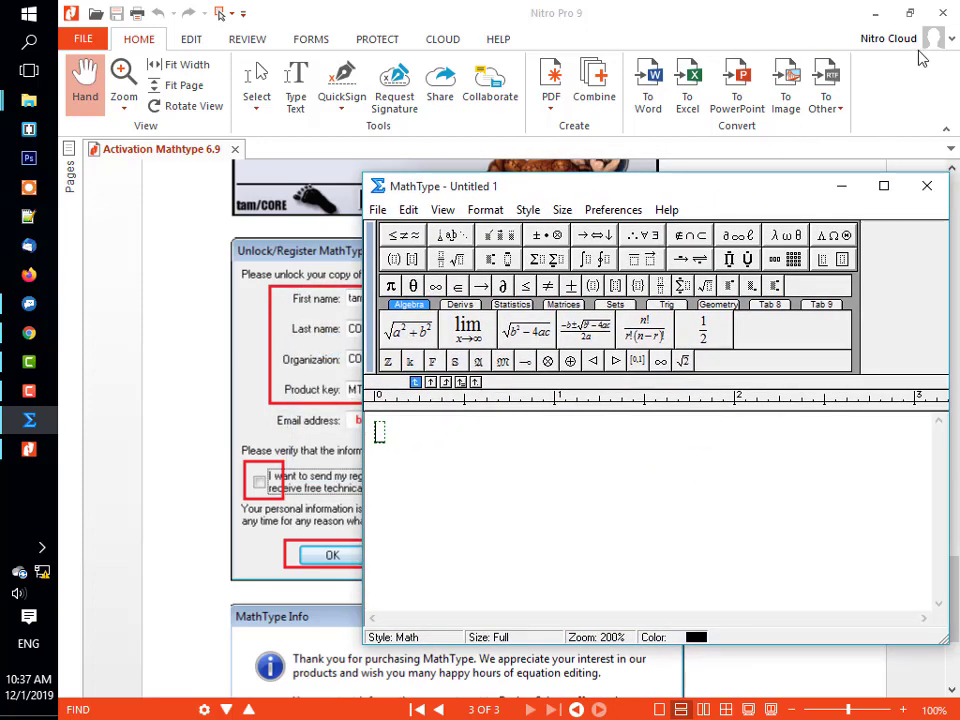
pyautogui.click(943, 14)
pyautogui.click(840, 187)
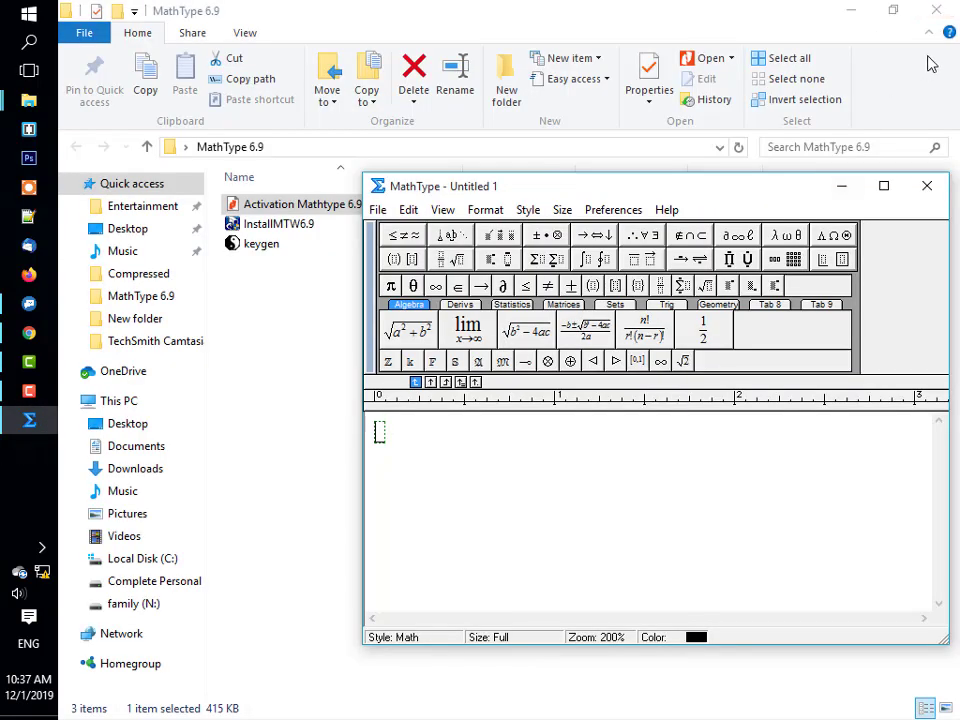
pyautogui.click(936, 12)
pyautogui.moveTo(707, 203); pyautogui.dragTo(617, 184)
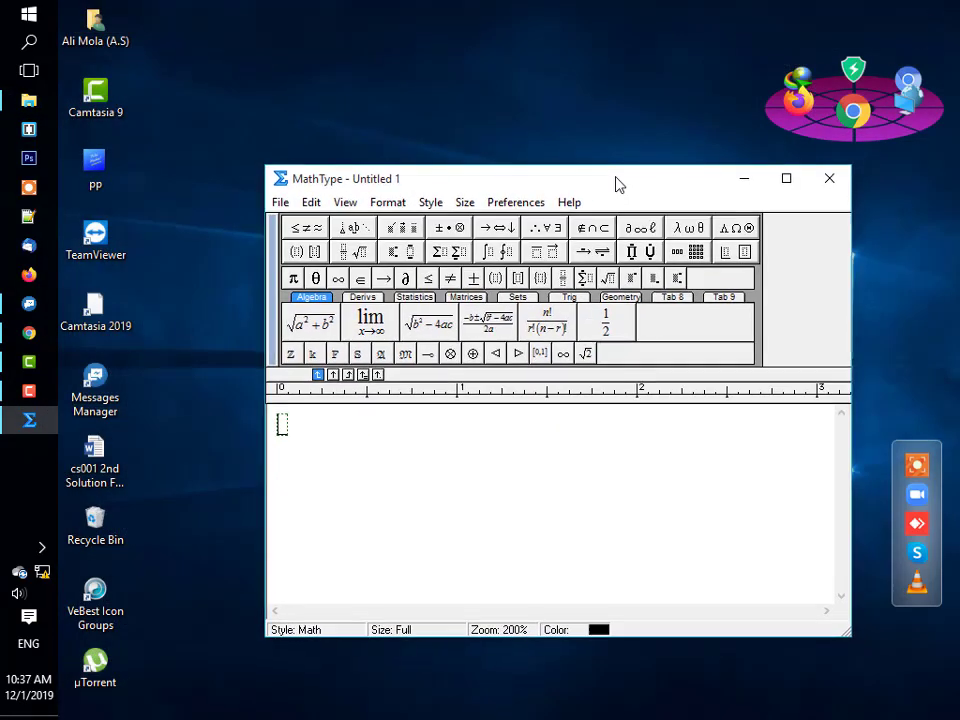
pyautogui.click(789, 178)
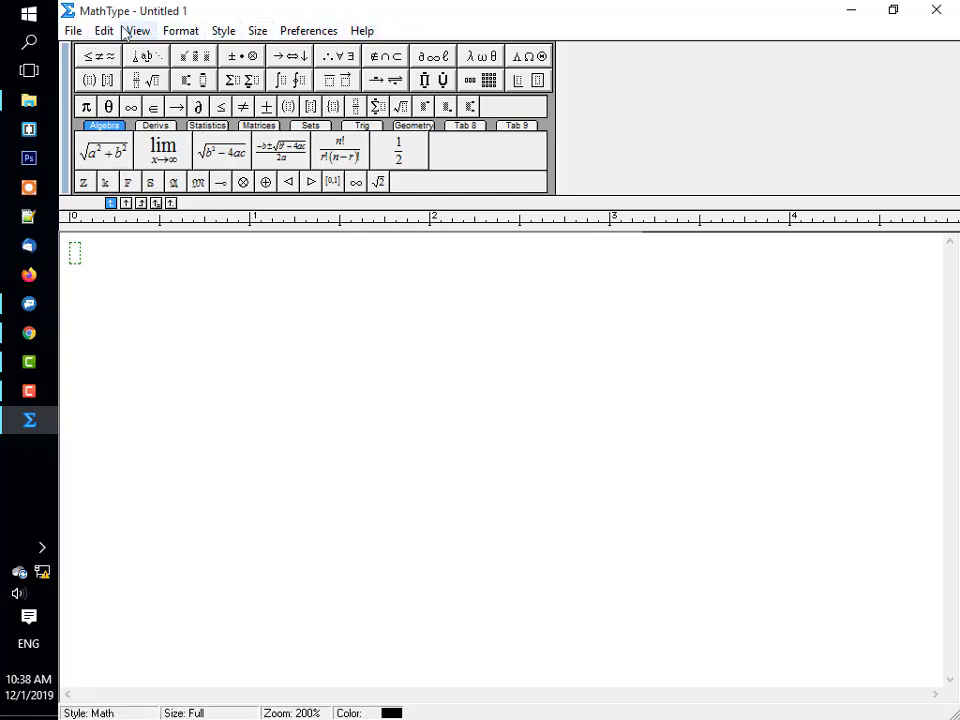
pyautogui.click(74, 31)
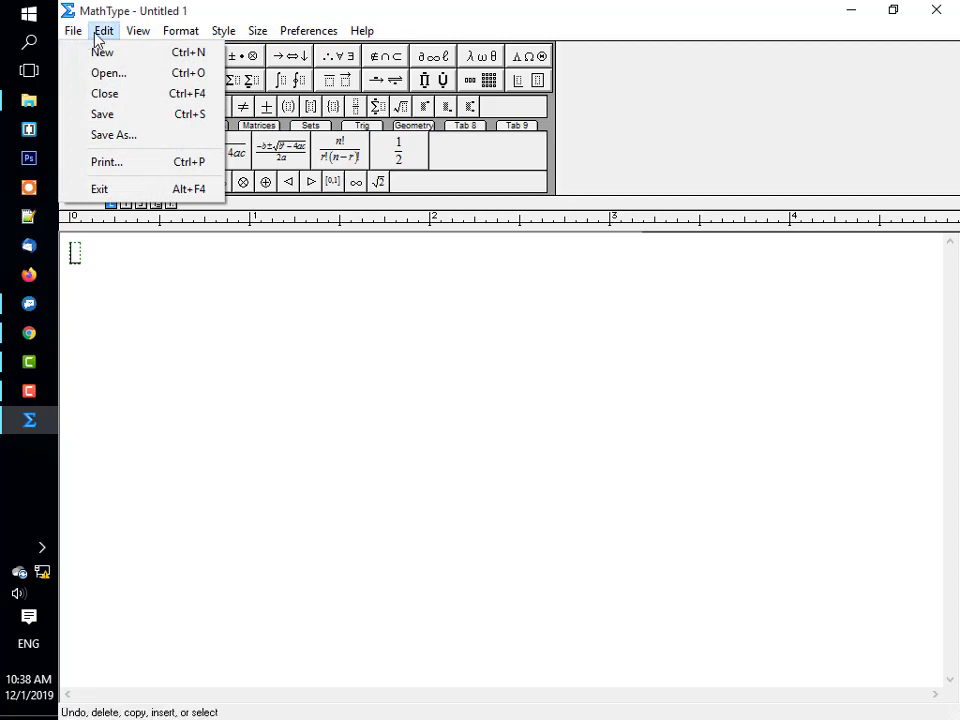
pyautogui.moveTo(103, 38)
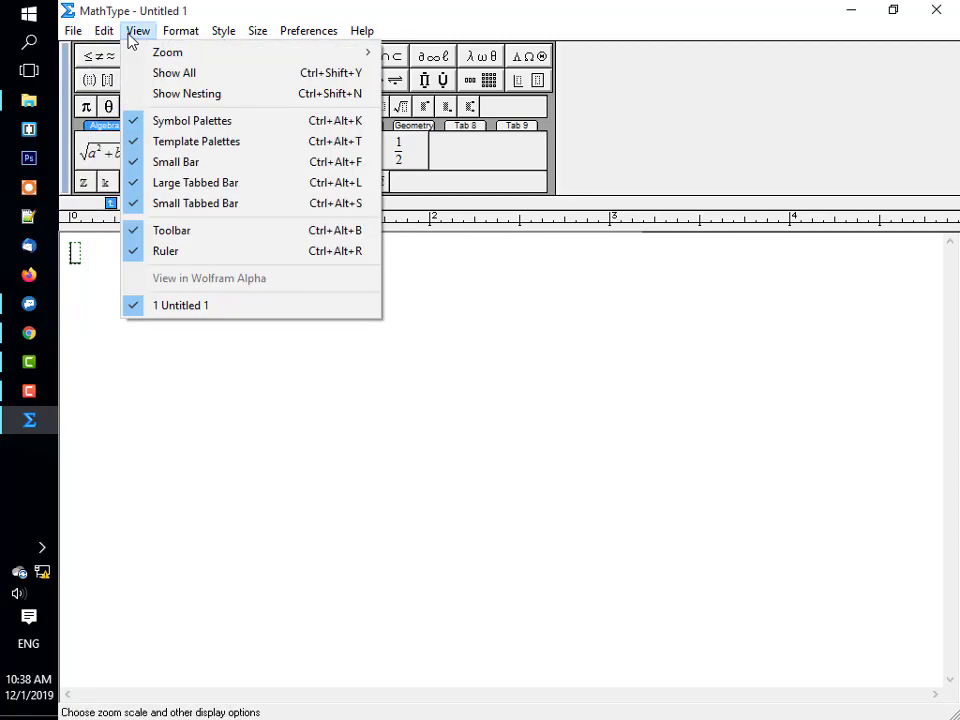
pyautogui.moveTo(222, 38)
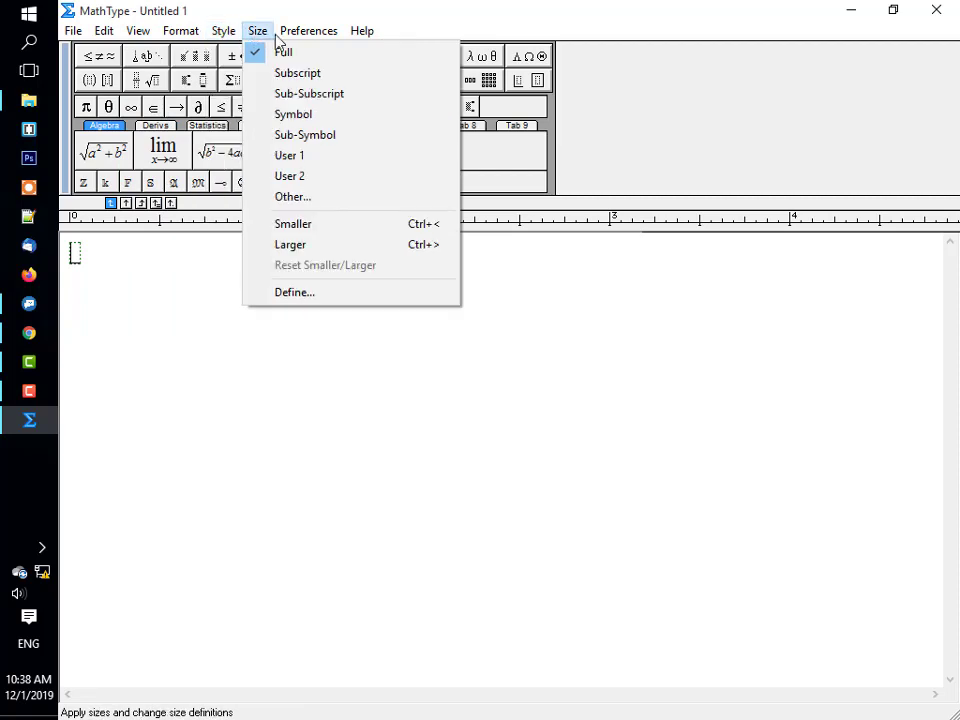
pyautogui.moveTo(362, 34)
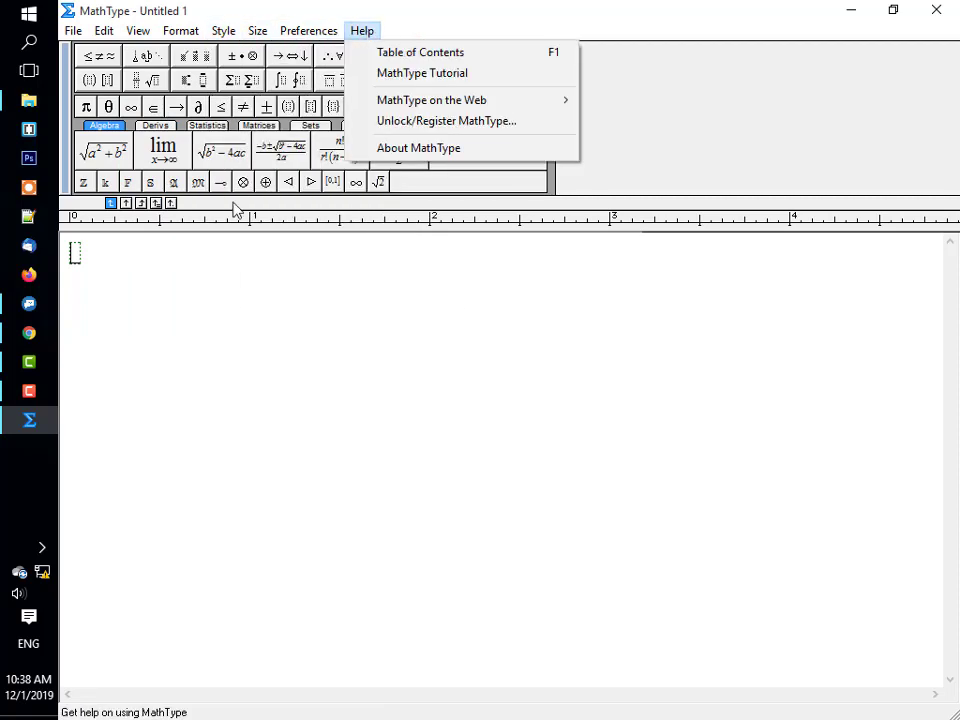
pyautogui.click(189, 291)
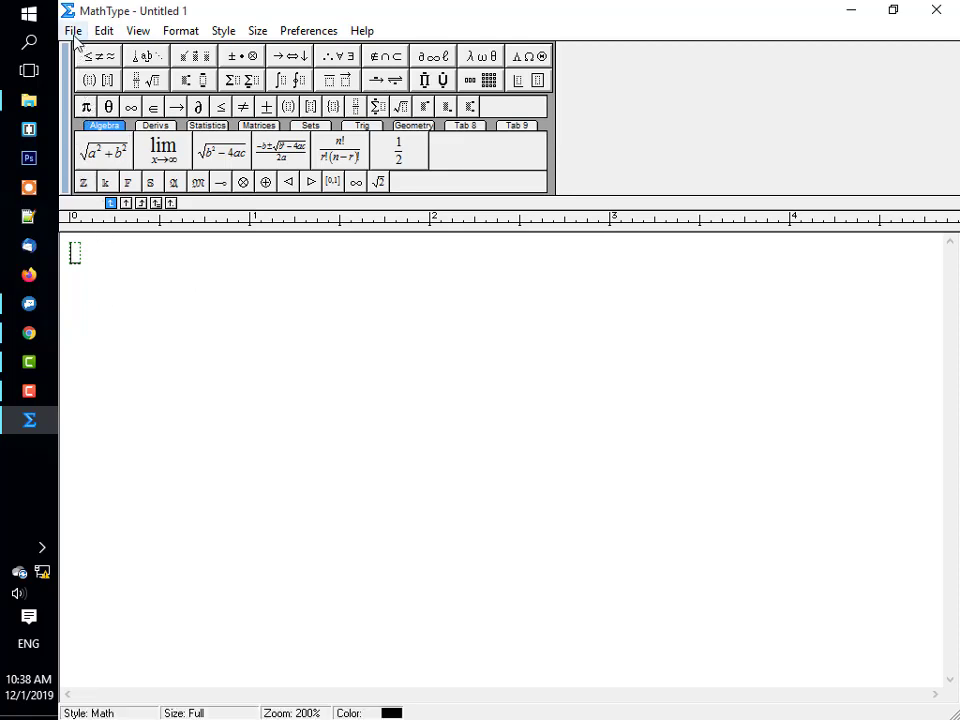
pyautogui.click(28, 392)
pyautogui.click(28, 394)
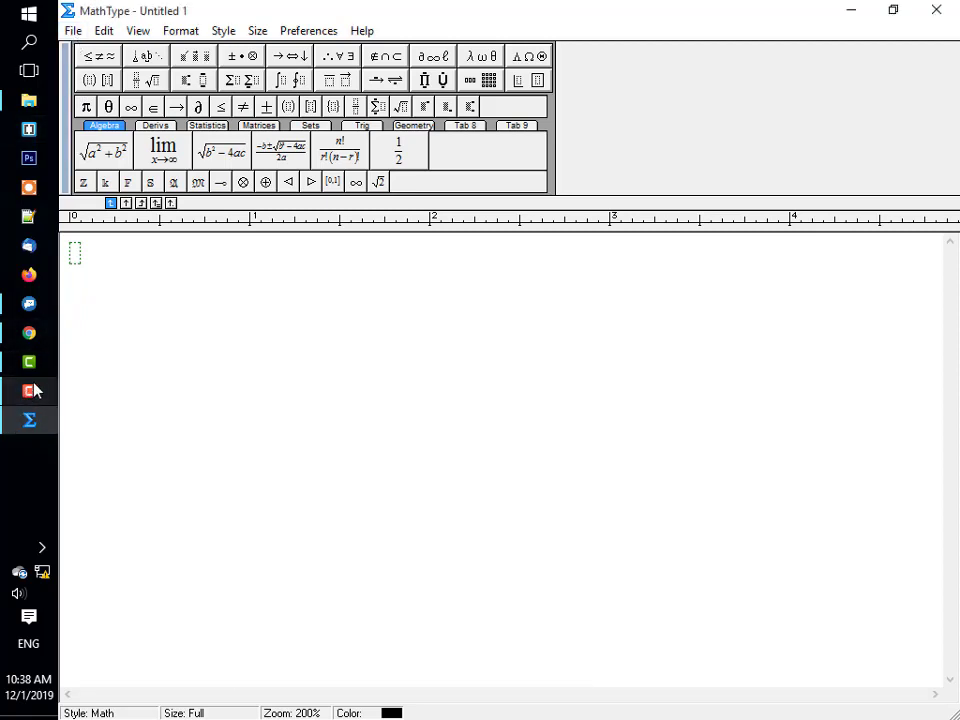
pyautogui.click(73, 32)
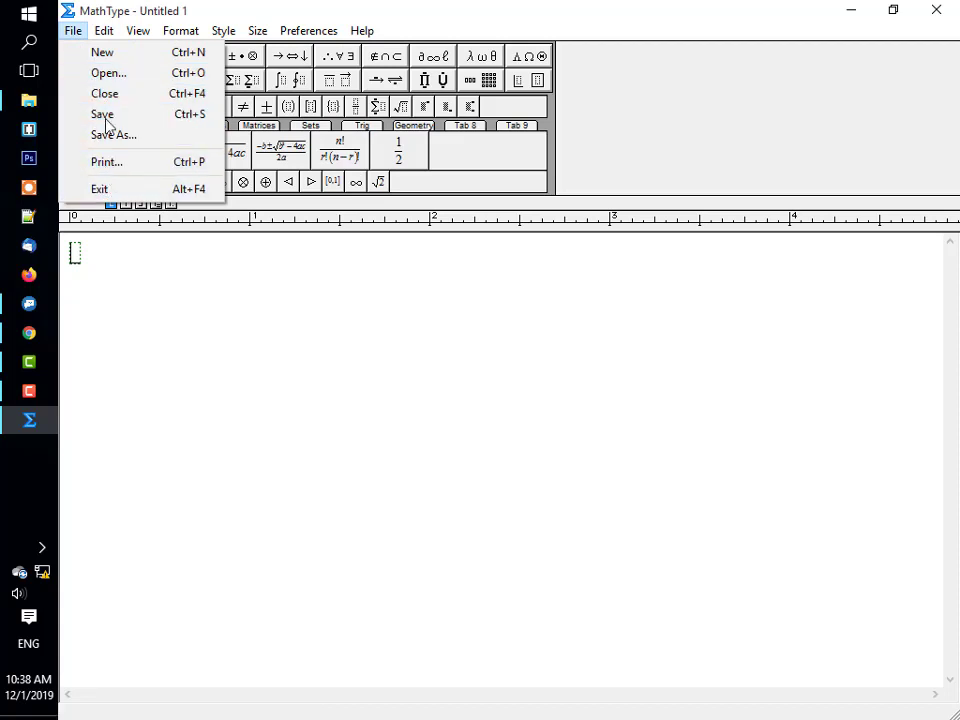
pyautogui.click(77, 34)
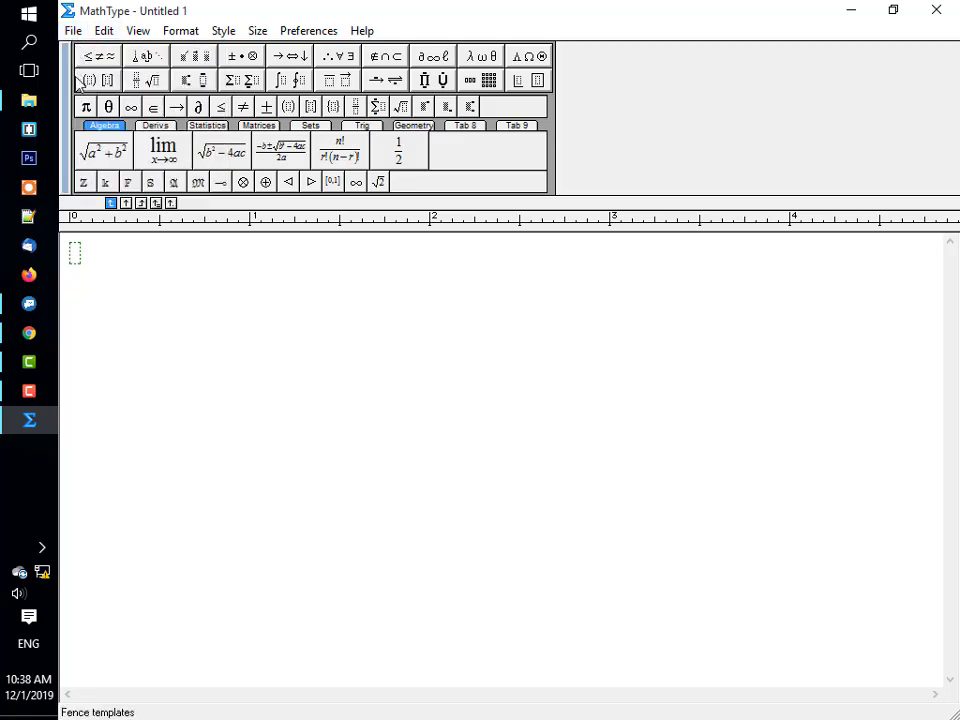
# Step: Write the expression 2x+4x=? on the first line of the blank equation
pyautogui.write('x')
pyautogui.press('BackSpace')
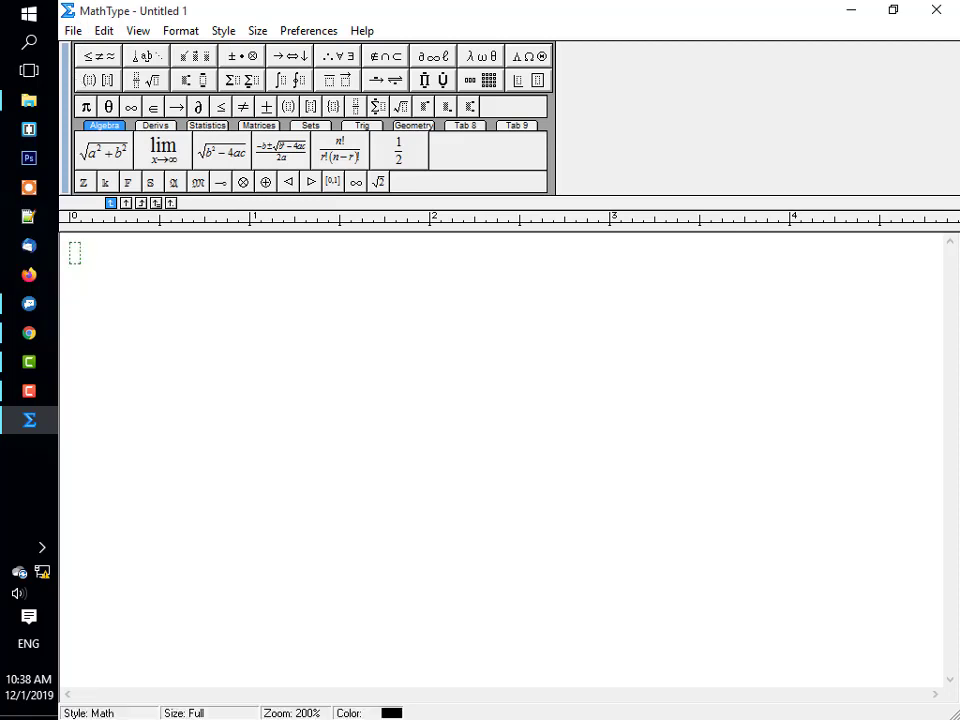
pyautogui.write('2x')
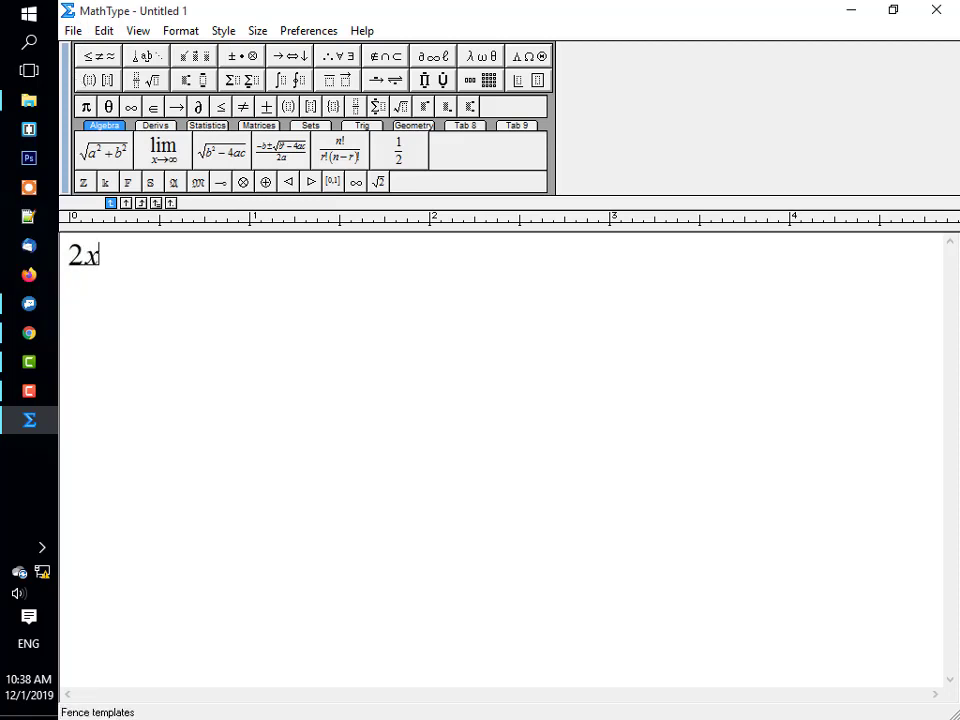
pyautogui.write('+4x')
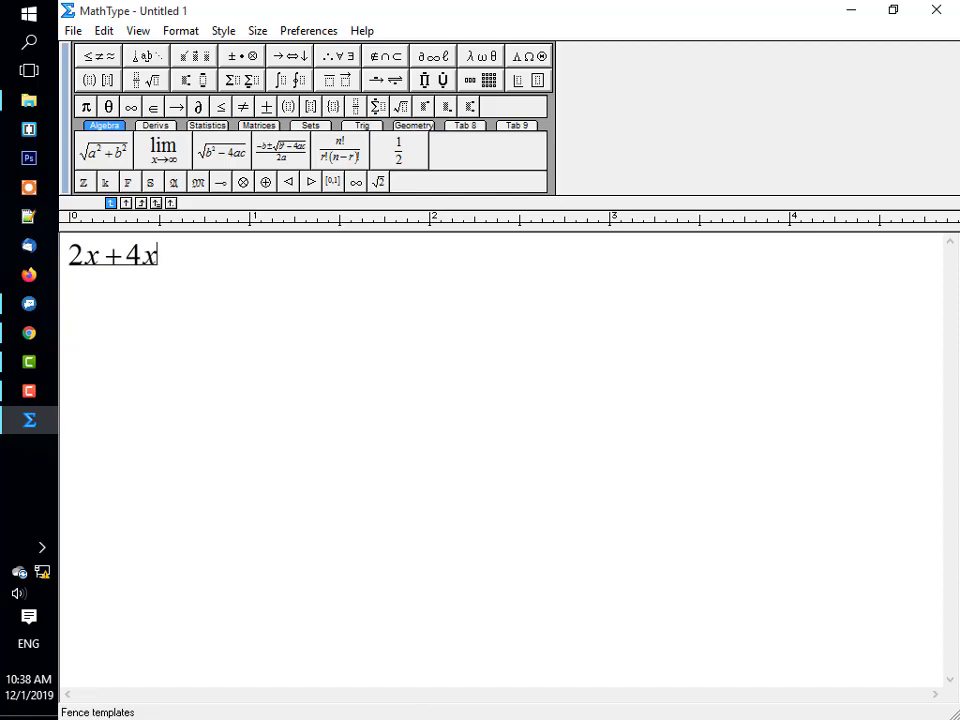
pyautogui.write('=?')
# Step: Add a second line reading "answer" below the expression and dismiss the instructional note about spaces
pyautogui.press('Return')
pyautogui.write('answ')
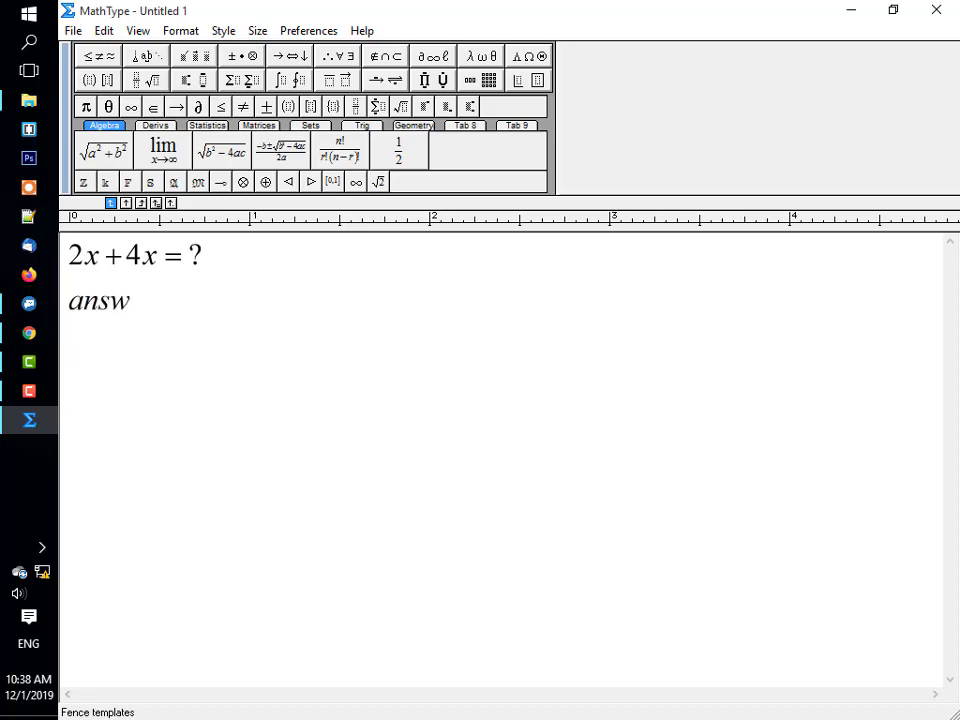
pyautogui.write('er')
pyautogui.press('space')
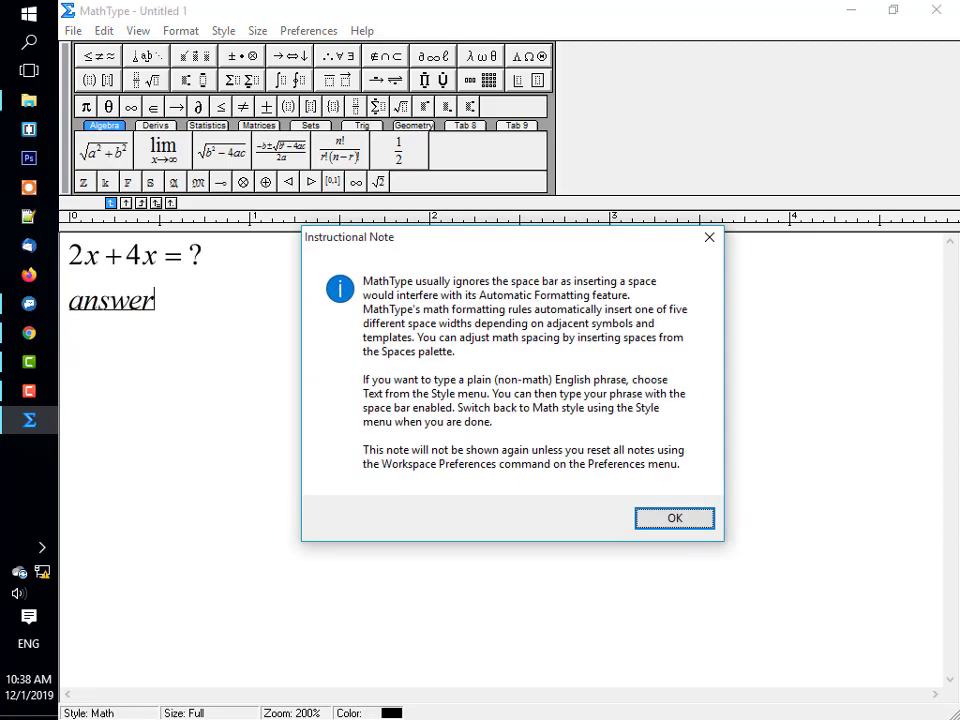
pyautogui.press('Return')
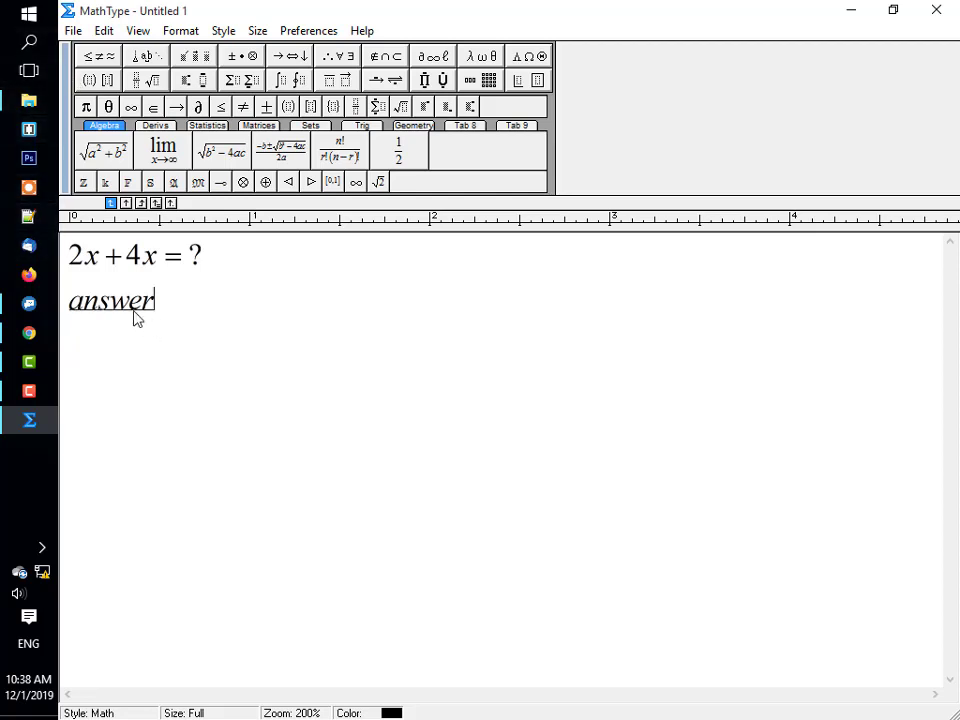
pyautogui.click(66, 276)
pyautogui.click(150, 319)
pyautogui.click(256, 31)
pyautogui.moveTo(232, 33)
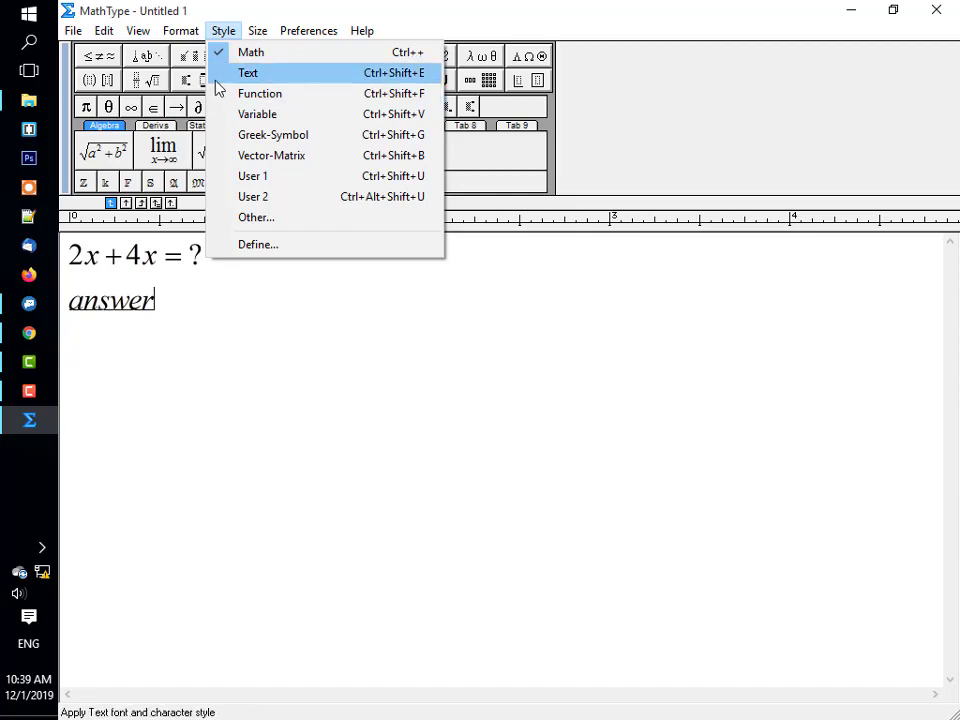
pyautogui.click(181, 313)
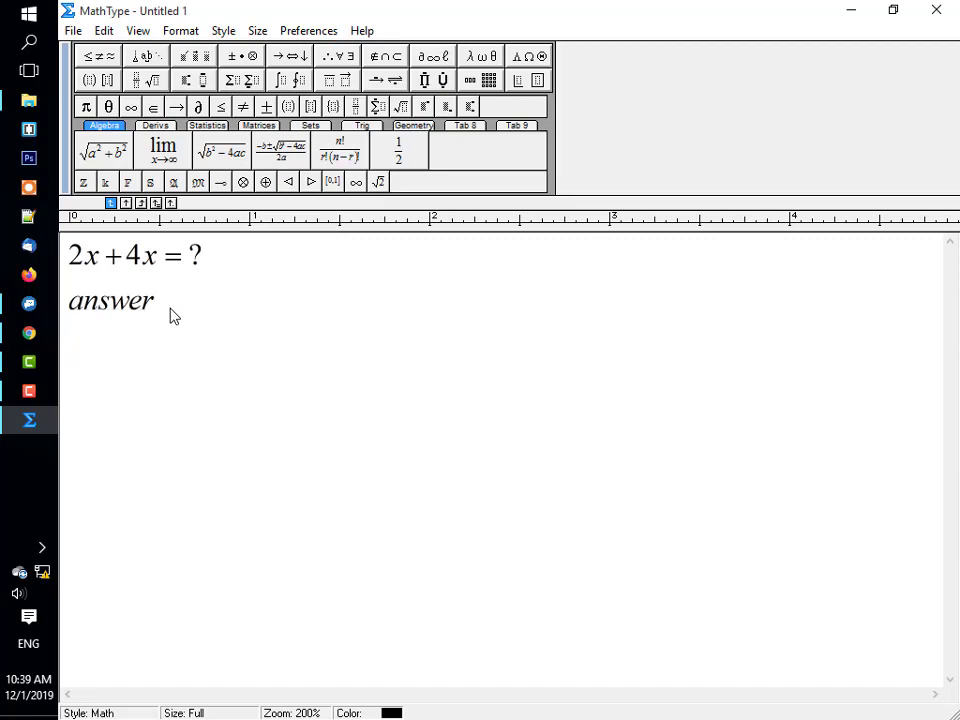
# Step: Extend the second line to read "answer is", clearing the stray letters entered after "answer"
pyautogui.write('ggggrtge')
pyautogui.press('BackSpace')
pyautogui.press('BackSpace')
pyautogui.press('BackSpace')
pyautogui.press('BackSpace')
pyautogui.press('BackSpace')
pyautogui.press('BackSpace')
pyautogui.press('BackSpace')
pyautogui.press('BackSpace')
pyautogui.write('is')
pyautogui.write('ferhan')
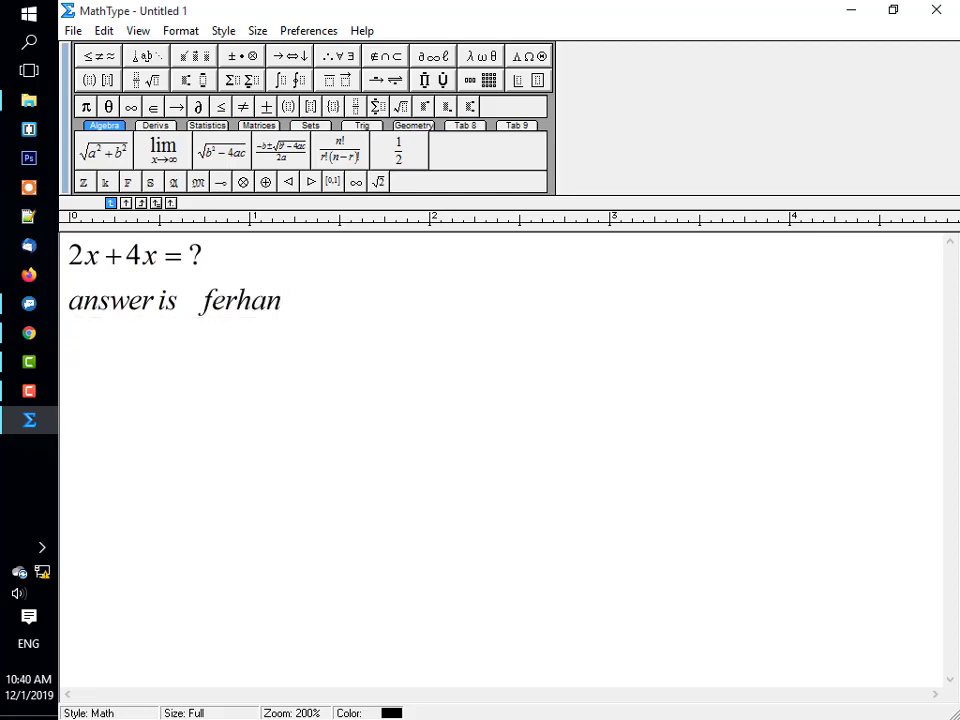
pyautogui.write('fdevdrwdf')
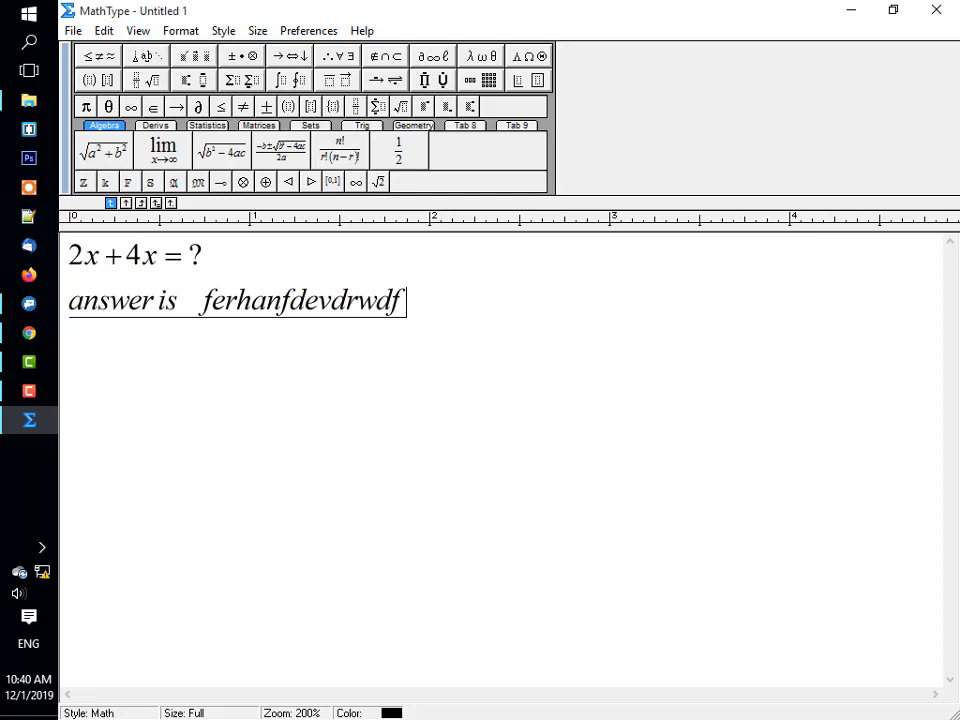
pyautogui.press('BackSpace')
pyautogui.press('BackSpace')
pyautogui.press('BackSpace')
pyautogui.press('BackSpace')
pyautogui.press('BackSpace')
pyautogui.press('BackSpace')
pyautogui.press('BackSpace')
pyautogui.press('BackSpace')
pyautogui.press('BackSpace')
pyautogui.press('BackSpace')
pyautogui.press('BackSpace')
pyautogui.press('BackSpace')
pyautogui.press('BackSpace')
pyautogui.press('BackSpace')
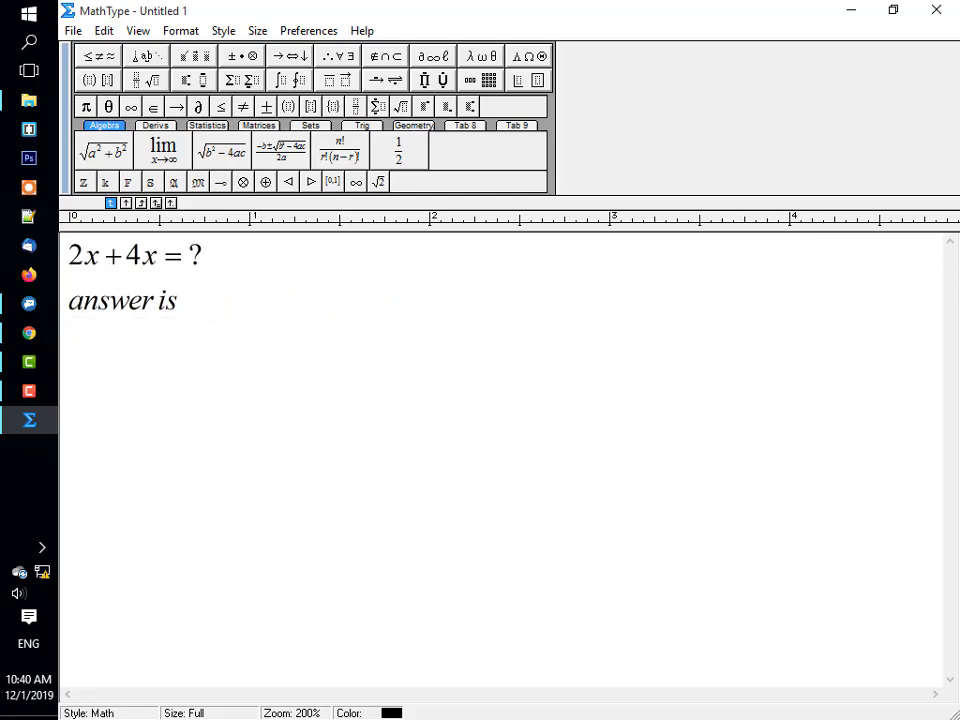
# Step: Switch the character style to Text and add two empty lines below "answer is"
pyautogui.click(255, 31)
pyautogui.moveTo(225, 31)
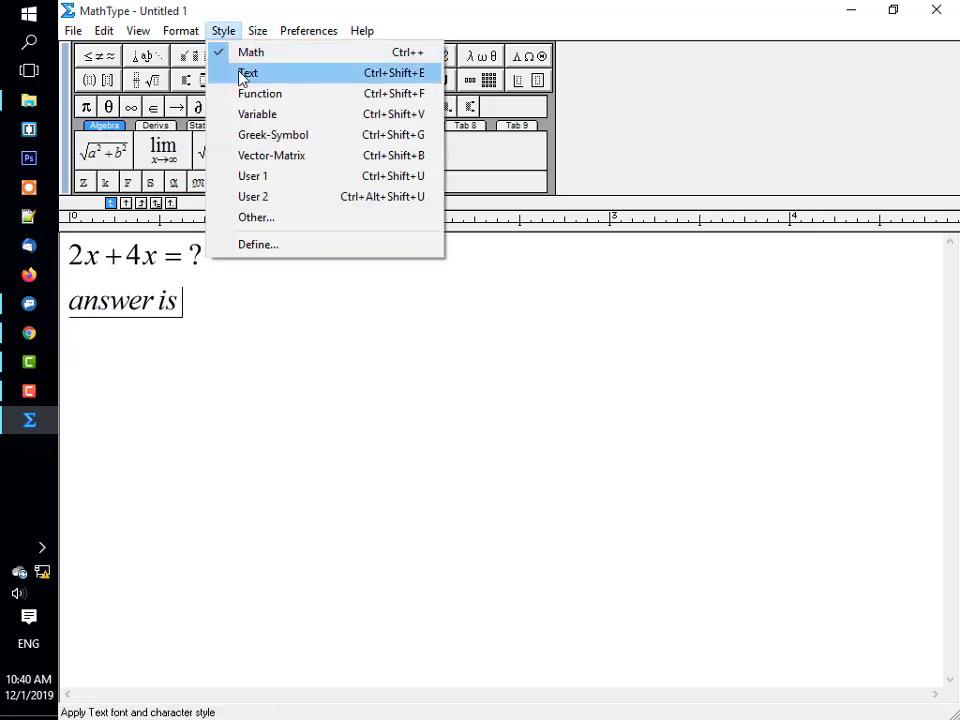
pyautogui.click(243, 74)
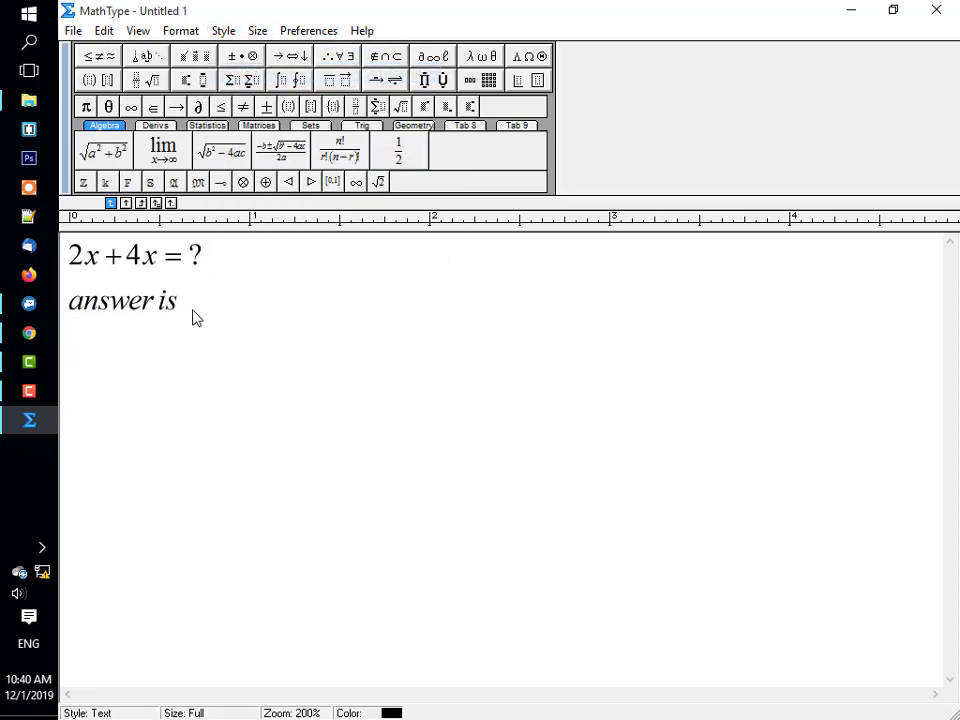
pyautogui.press('Return')
pyautogui.press('Return')
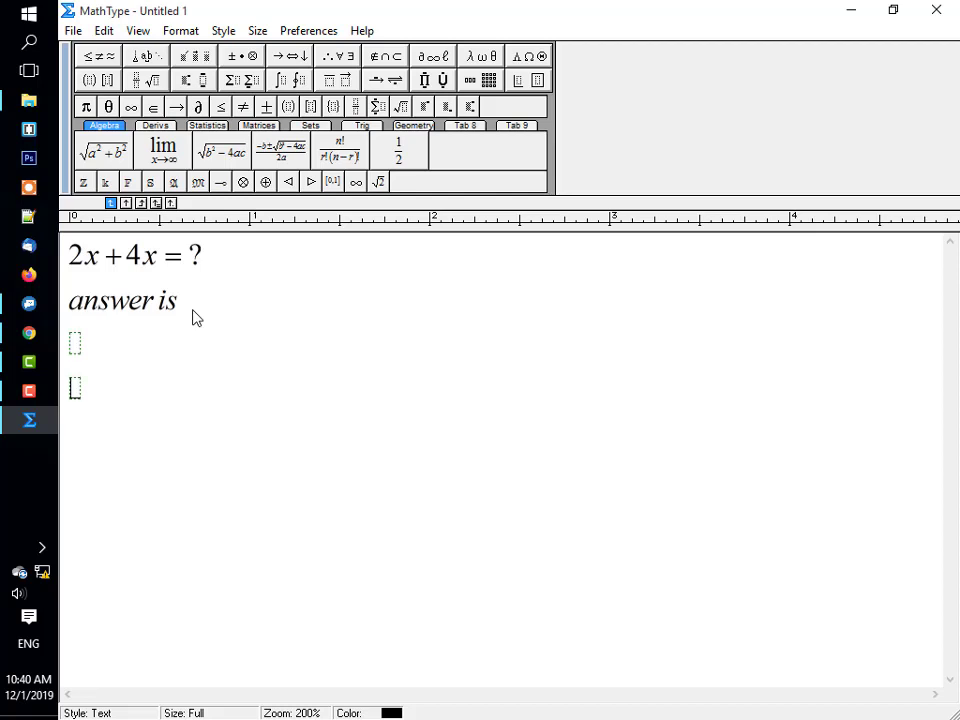
# Step: Write "answer" on the third line, then set the style to Text for the words that follow
pyautogui.click(236, 33)
pyautogui.click(74, 343)
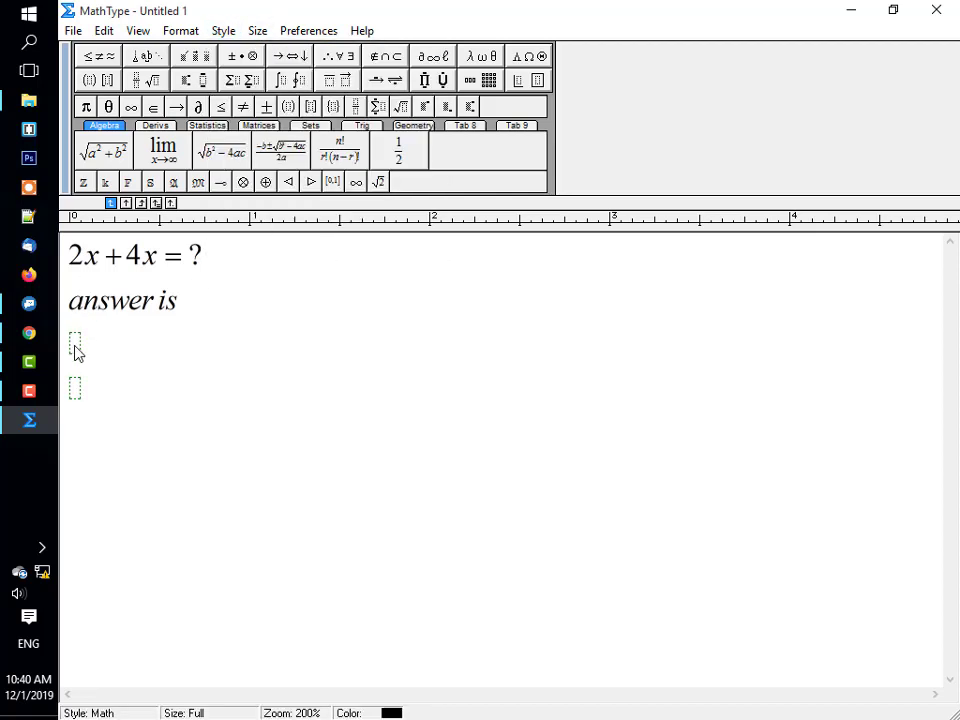
pyautogui.write('answer')
pyautogui.click(224, 30)
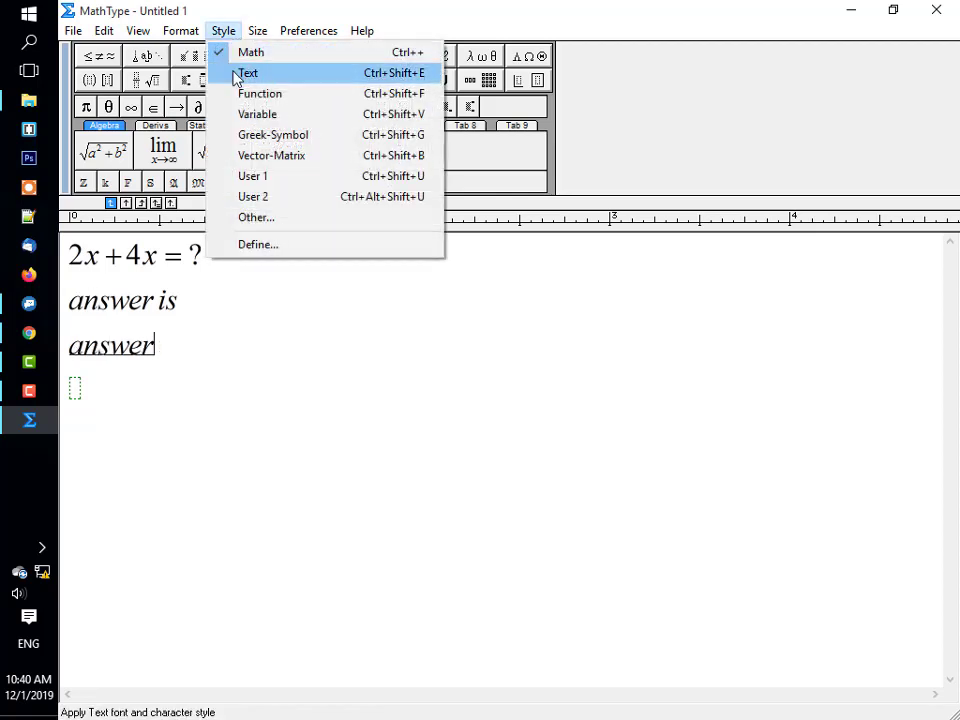
pyautogui.click(236, 74)
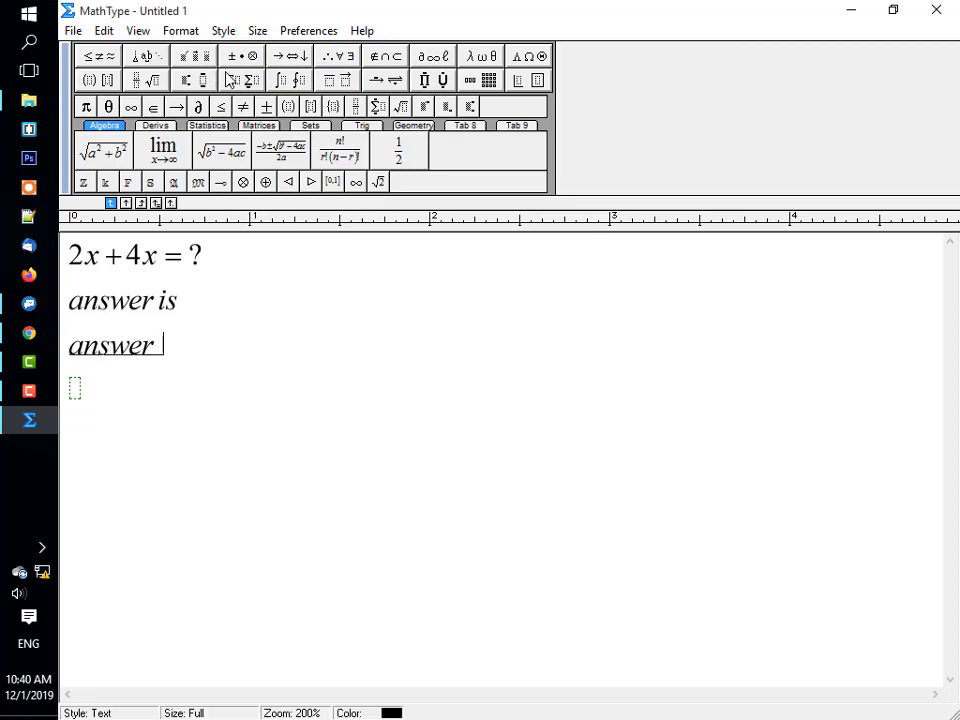
# Step: Continue the third line with "of your Question is 6x"
pyautogui.write('of your Quesion')
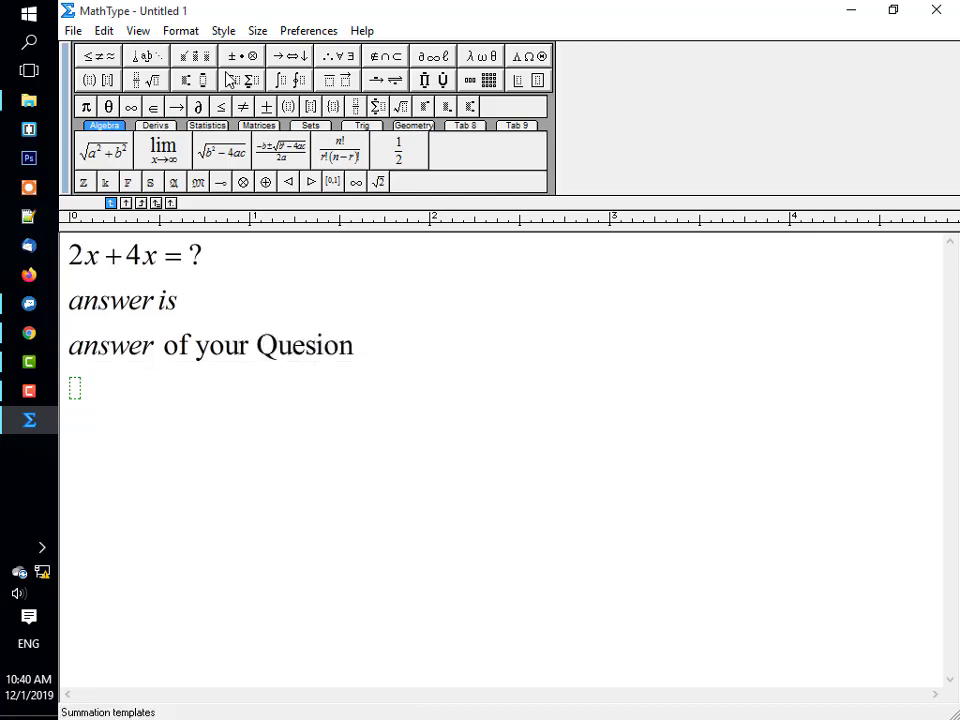
pyautogui.press('BackSpace')
pyautogui.press('BackSpace')
pyautogui.press('BackSpace')
pyautogui.write('tion is')
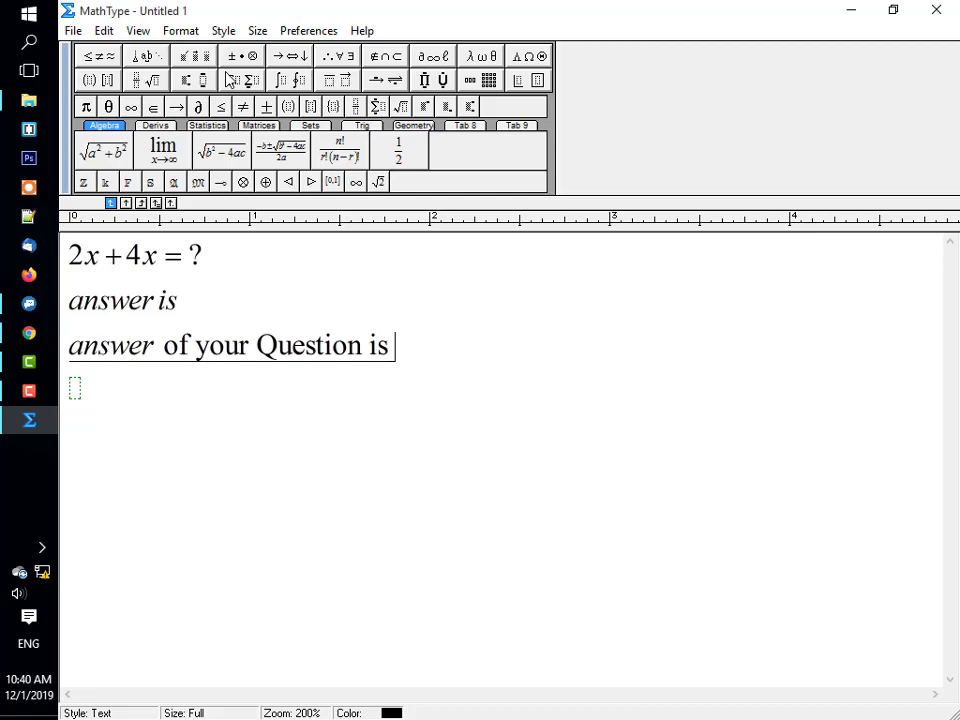
pyautogui.write(' 6x')
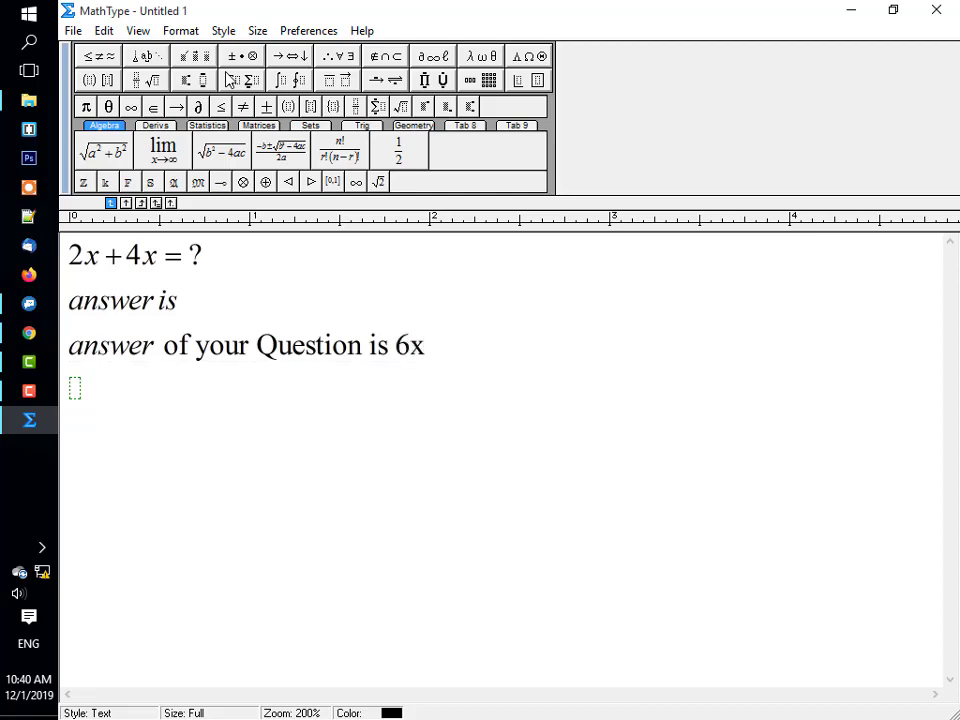
# Step: Finish the third line with "thats great :-)" after 6x
pyautogui.write(' thank')
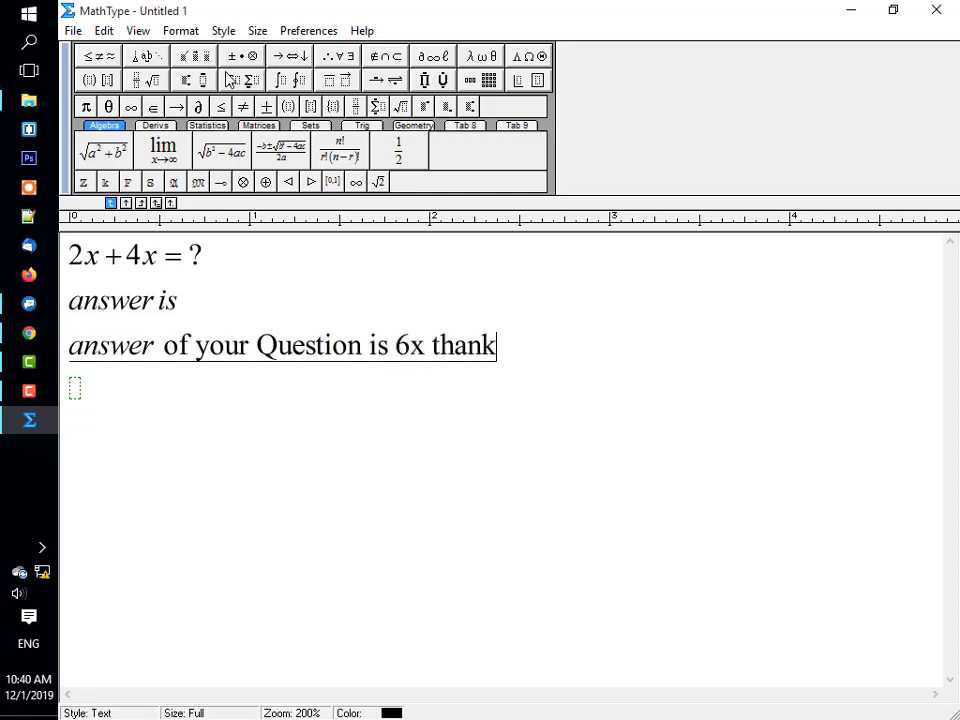
pyautogui.press('BackSpace')
pyautogui.press('BackSpace')
pyautogui.write('ta')
pyautogui.press('BackSpace')
pyautogui.write('s g')
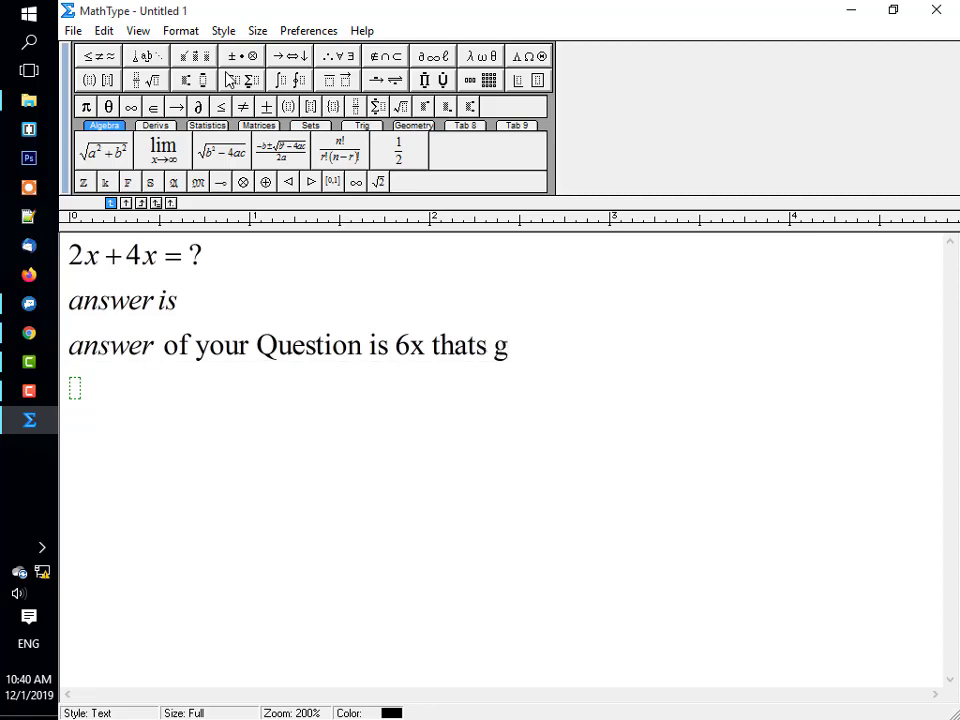
pyautogui.write('reat :-)')
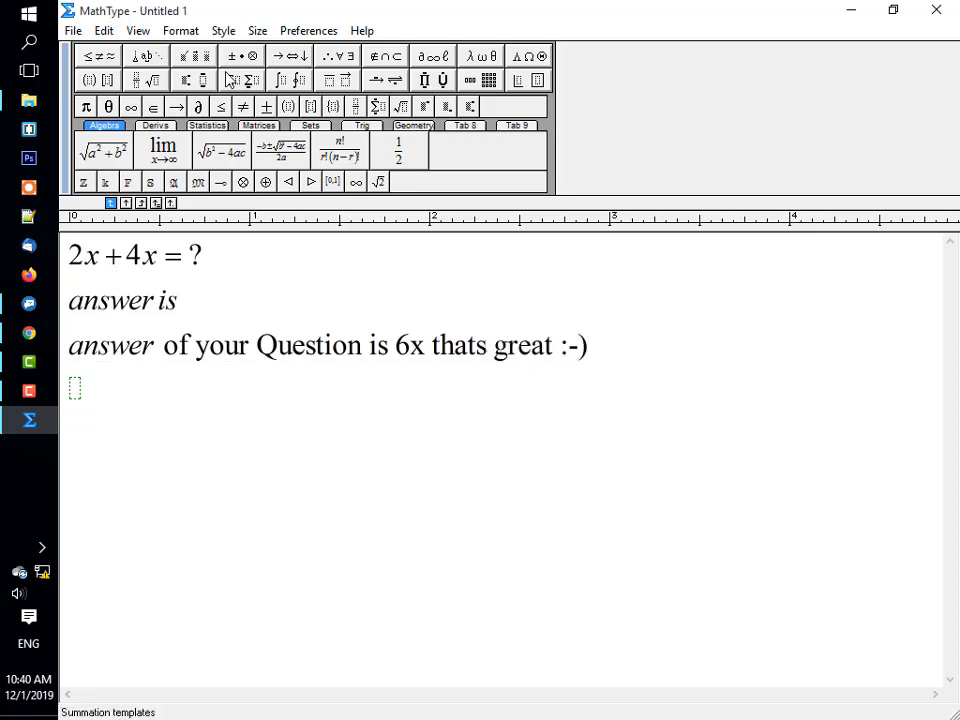
pyautogui.press('Up')
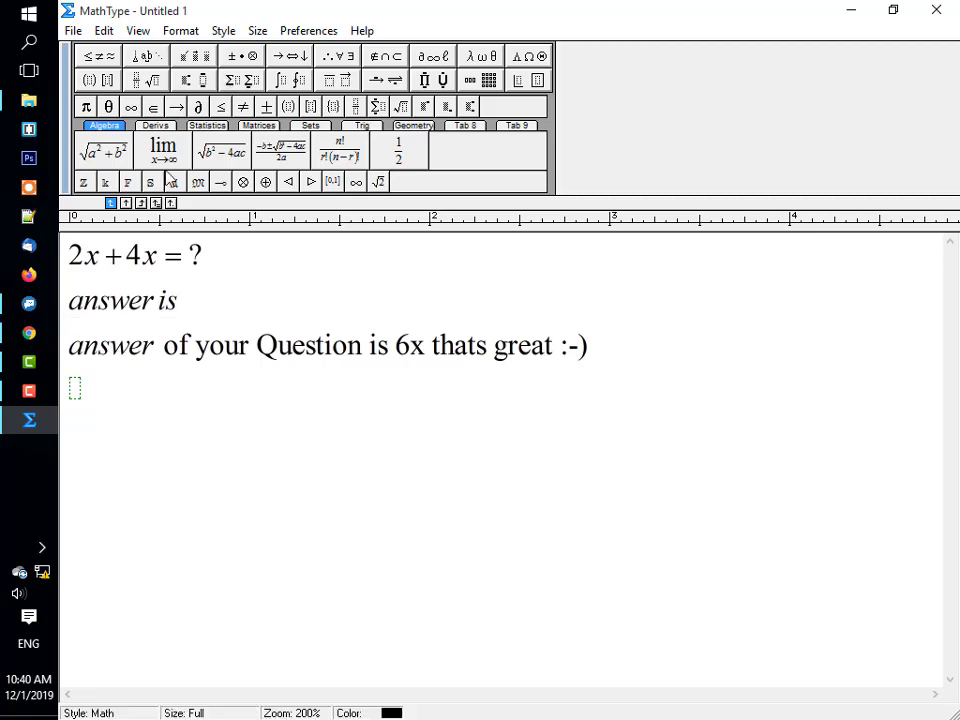
# Step: Apply the Text style to the whole "answer is" line
pyautogui.tripleClick(155, 367)
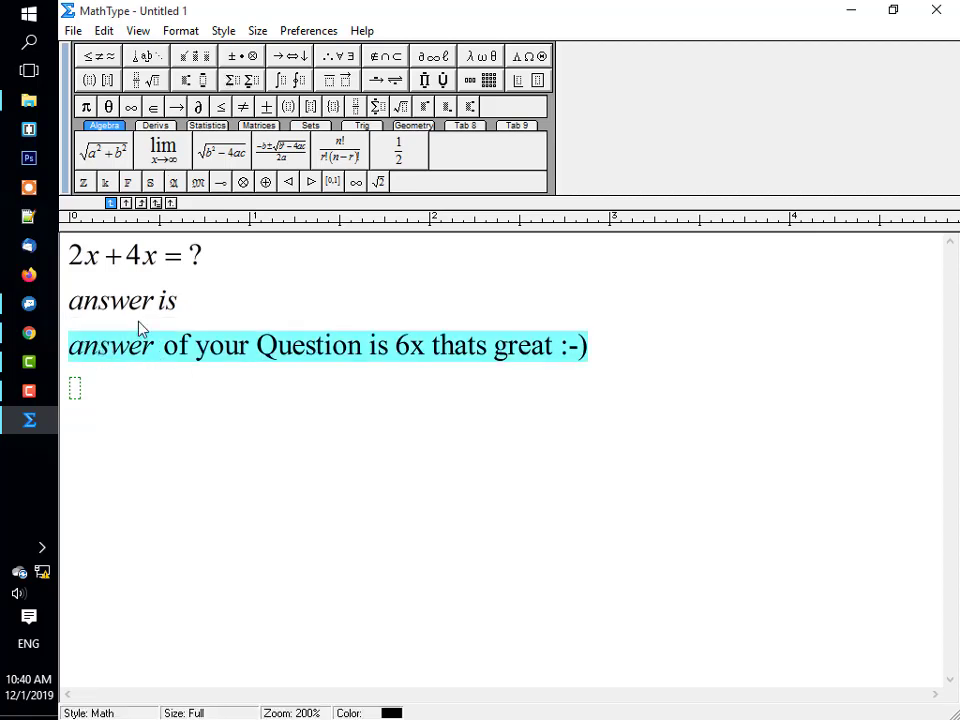
pyautogui.tripleClick(96, 300)
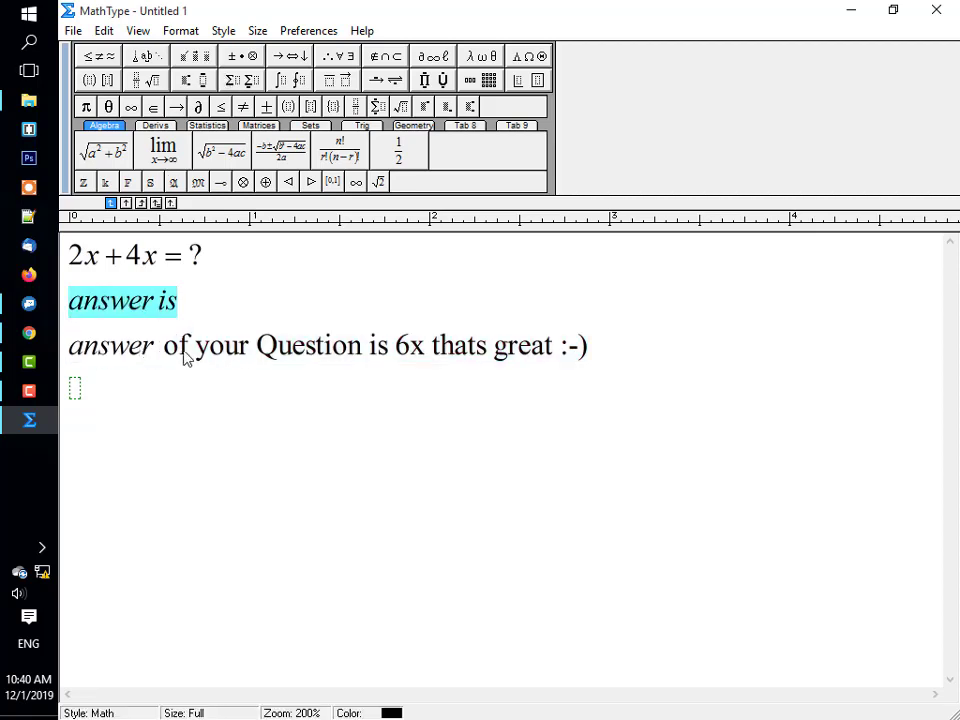
pyautogui.click(225, 31)
pyautogui.click(236, 74)
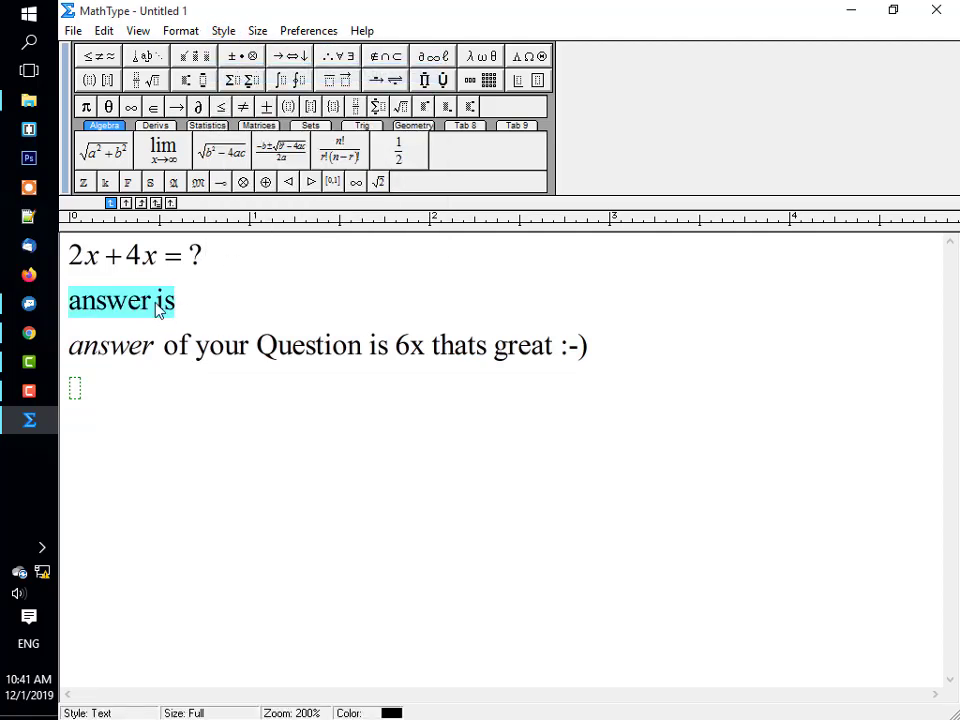
pyautogui.click(157, 346)
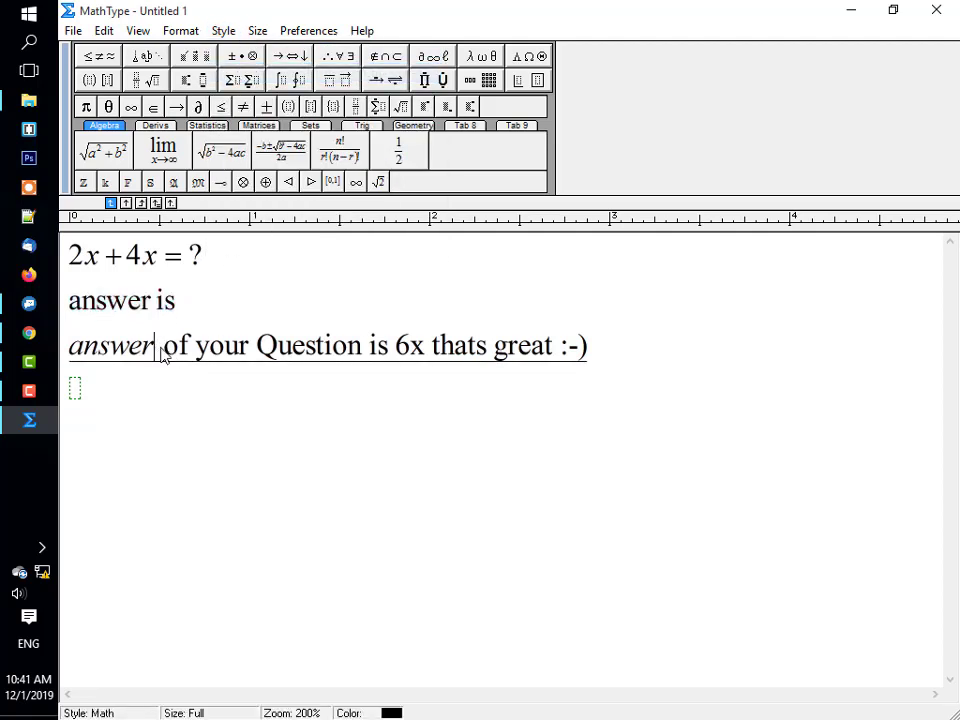
pyautogui.click(600, 356)
pyautogui.moveTo(480, 360); pyautogui.dragTo(157, 316)
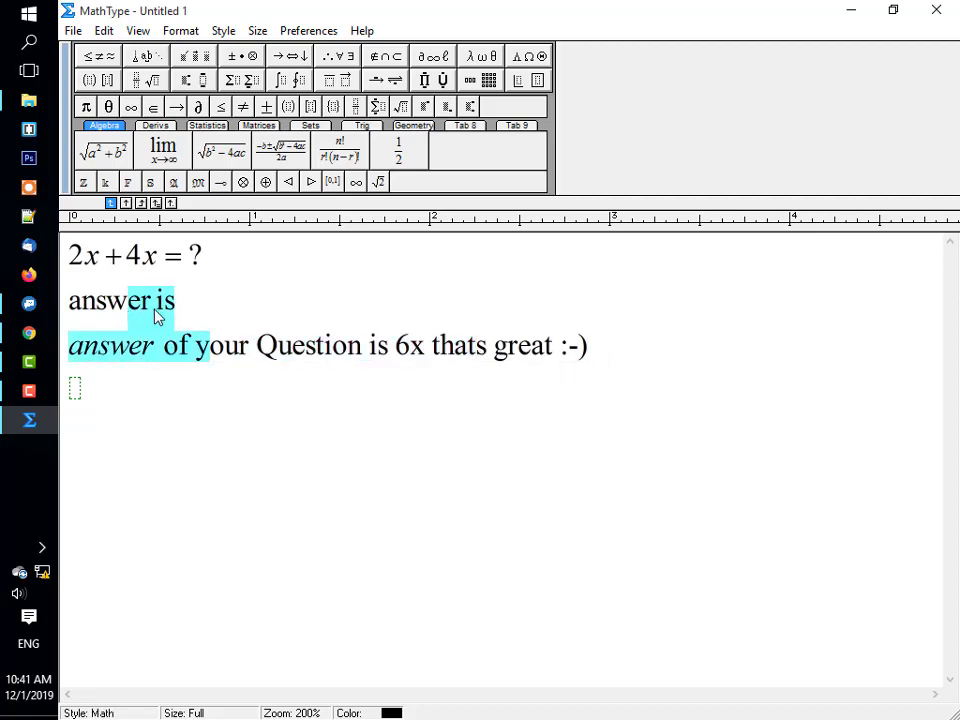
pyautogui.click(157, 316)
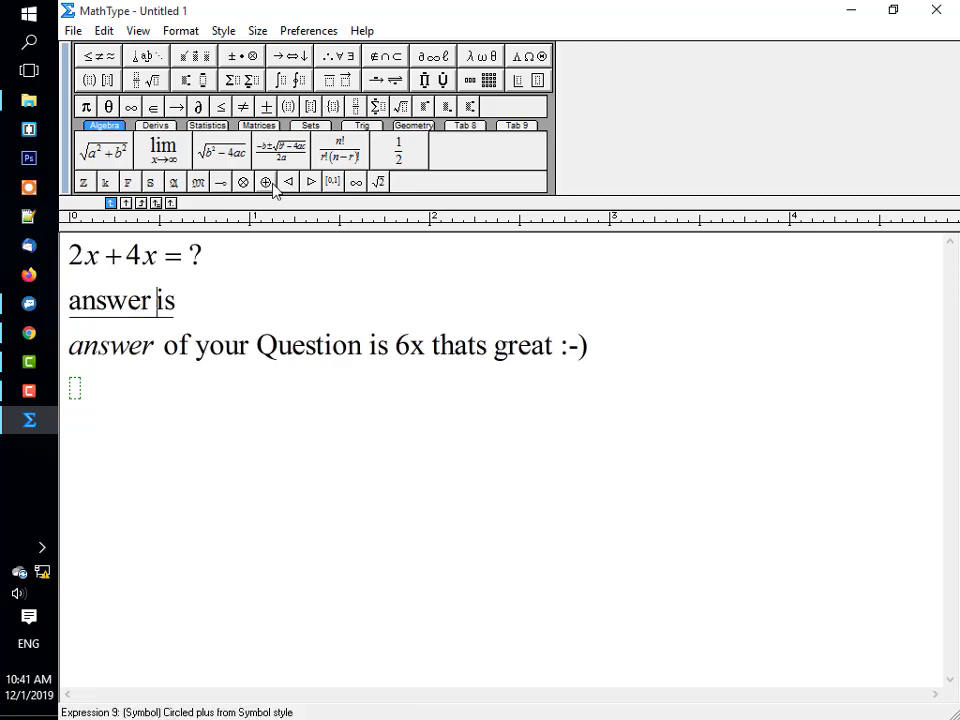
pyautogui.tripleClick(268, 326)
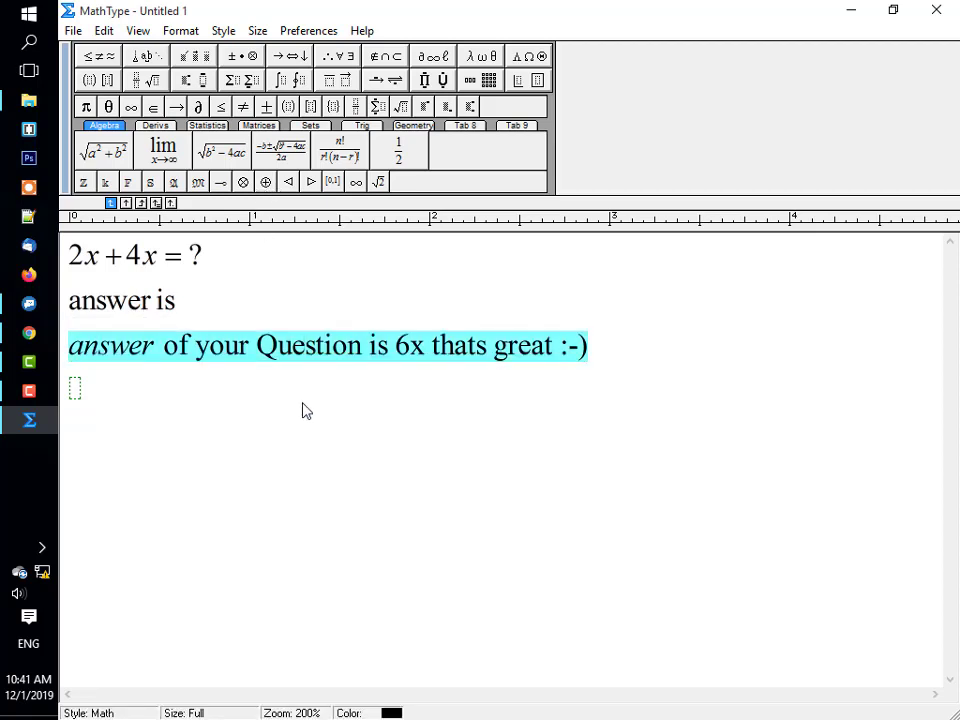
# Step: Add another empty line at the end of the equation and minimize the MathType window
pyautogui.click(548, 435)
pyautogui.press('Return')
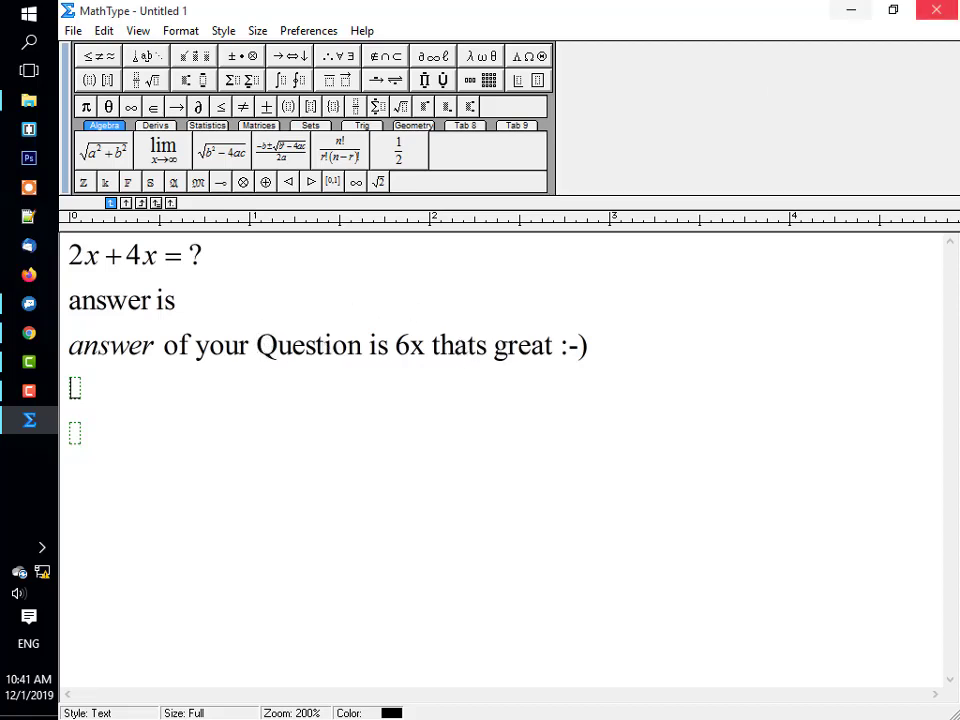
pyautogui.click(861, 17)
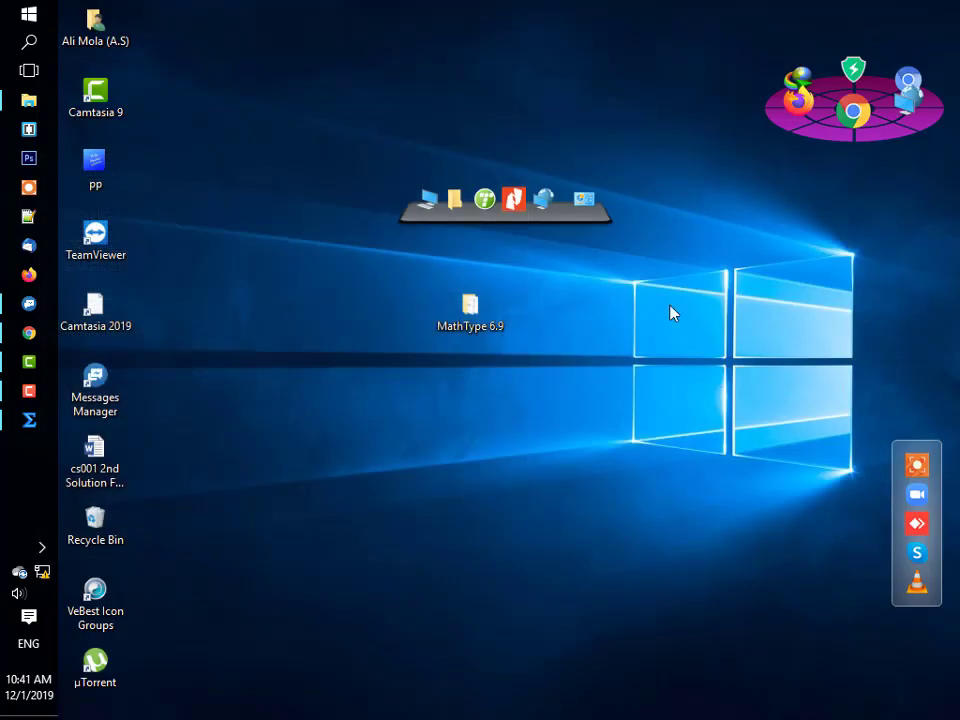
# Step: Create a Microsoft Word document on the desktop, keep its default name and open it in Word
pyautogui.rightClick(310, 314)
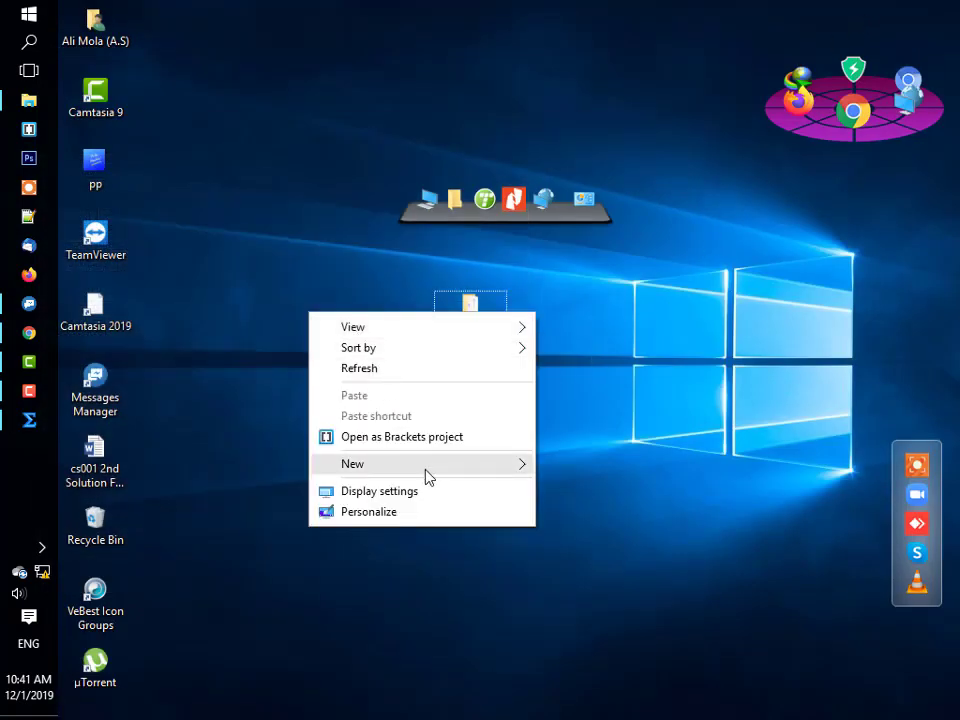
pyautogui.moveTo(516, 469)
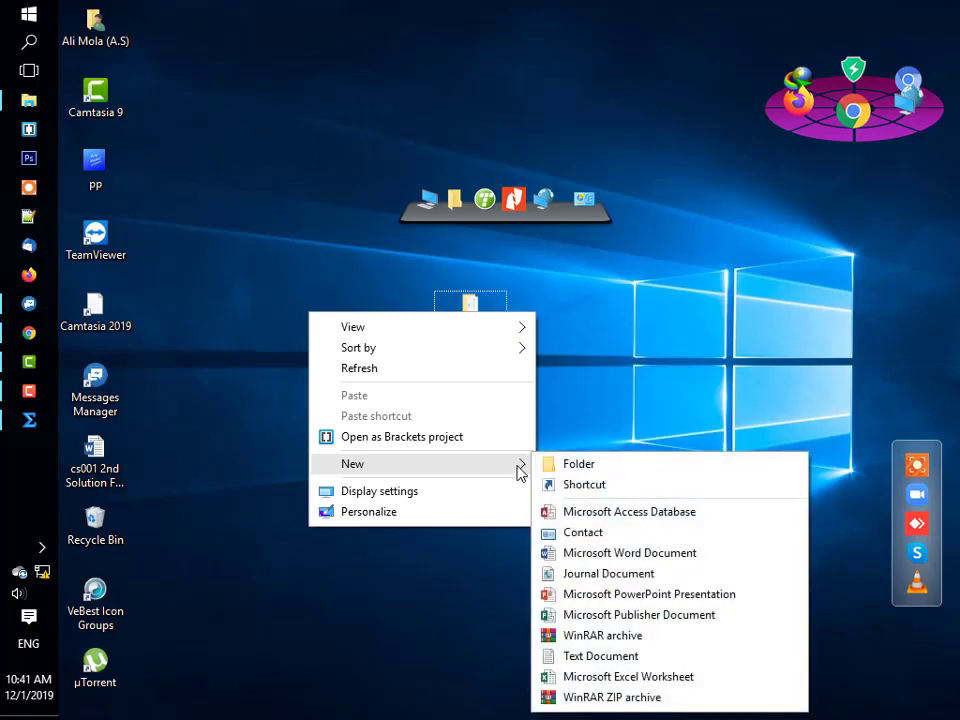
pyautogui.click(604, 566)
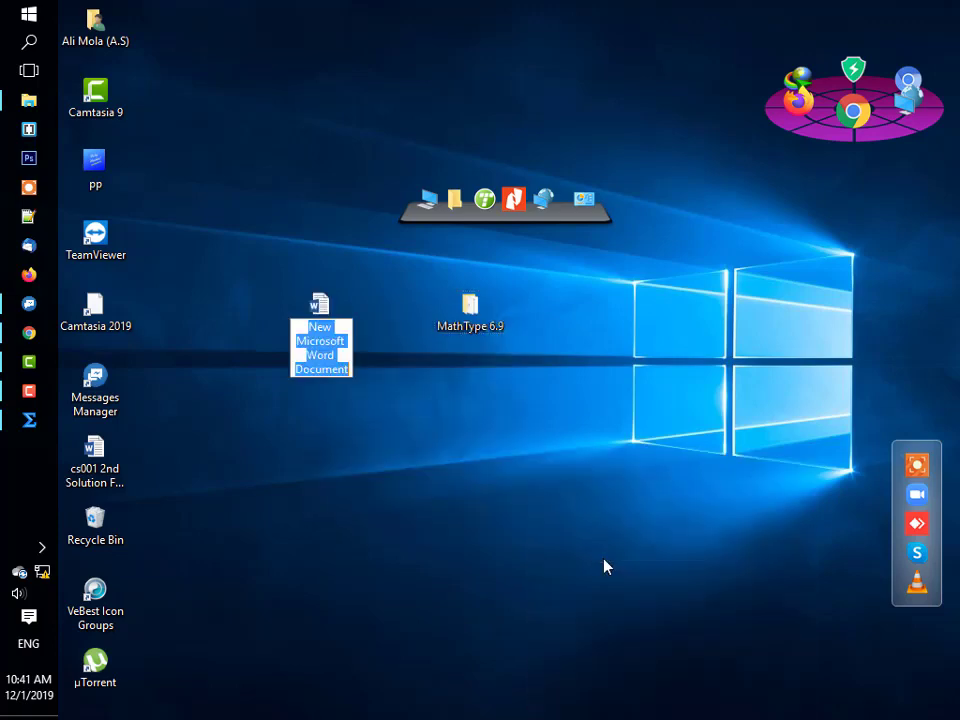
pyautogui.press('Return')
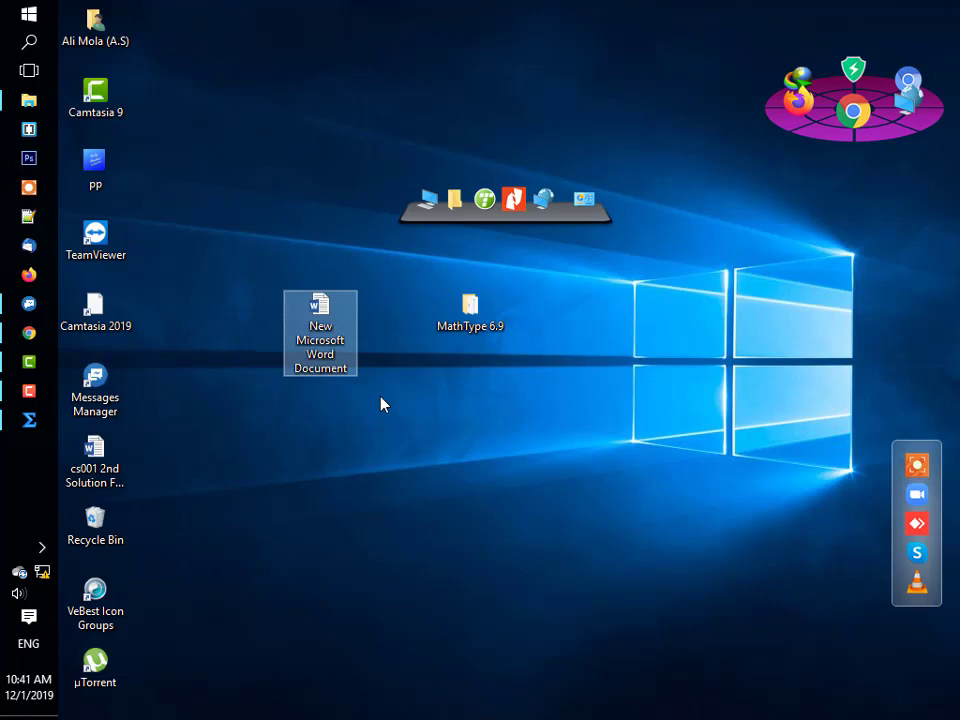
pyautogui.press('Return')
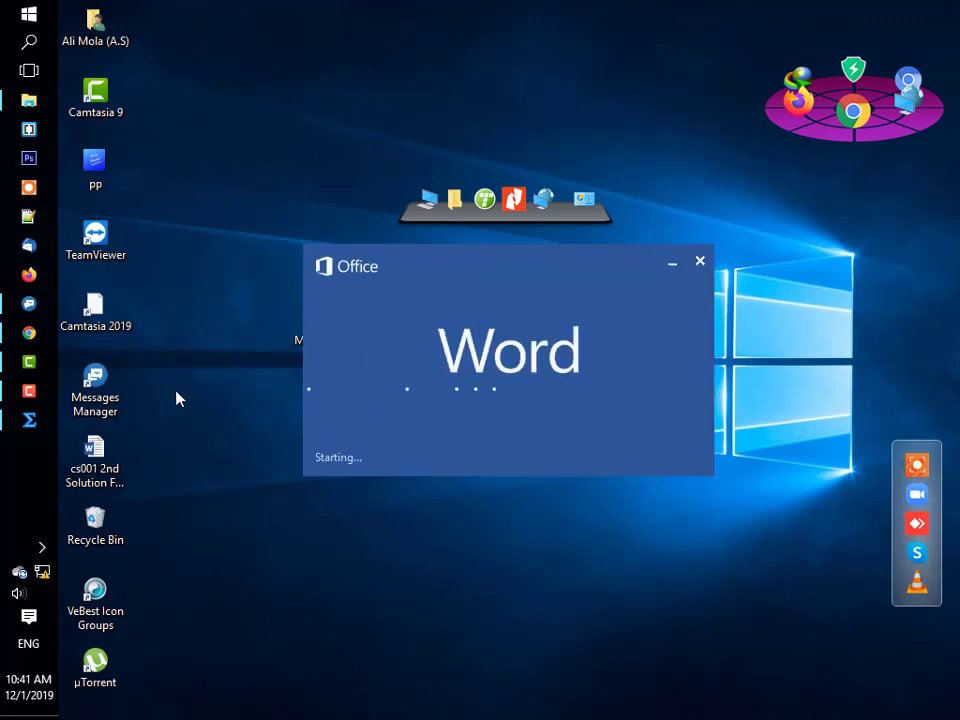
pyautogui.click(12, 394)
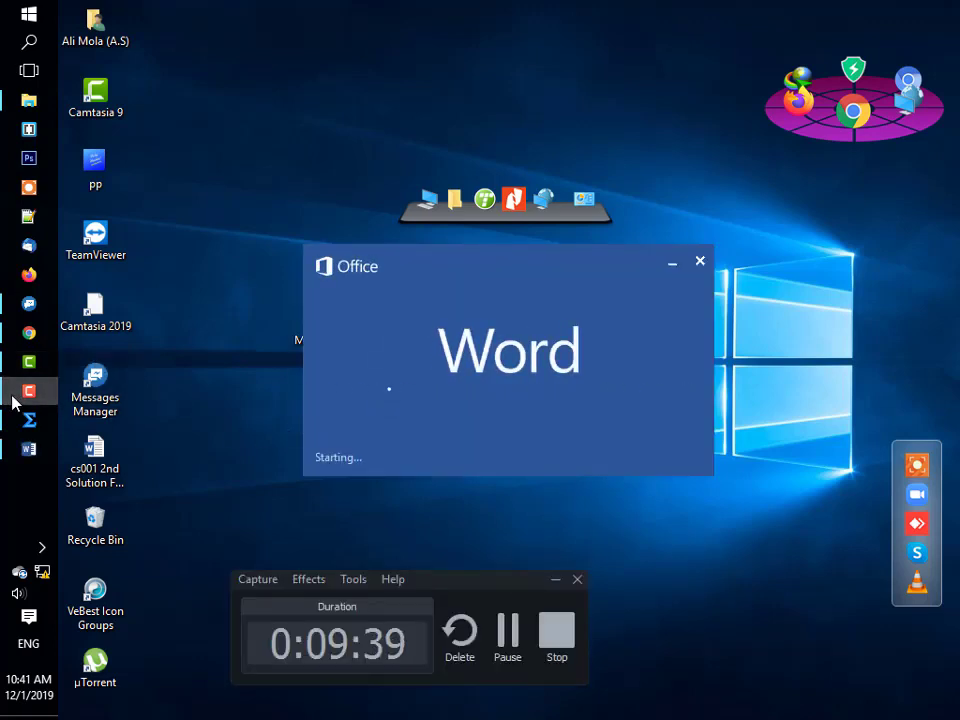
pyautogui.click(12, 400)
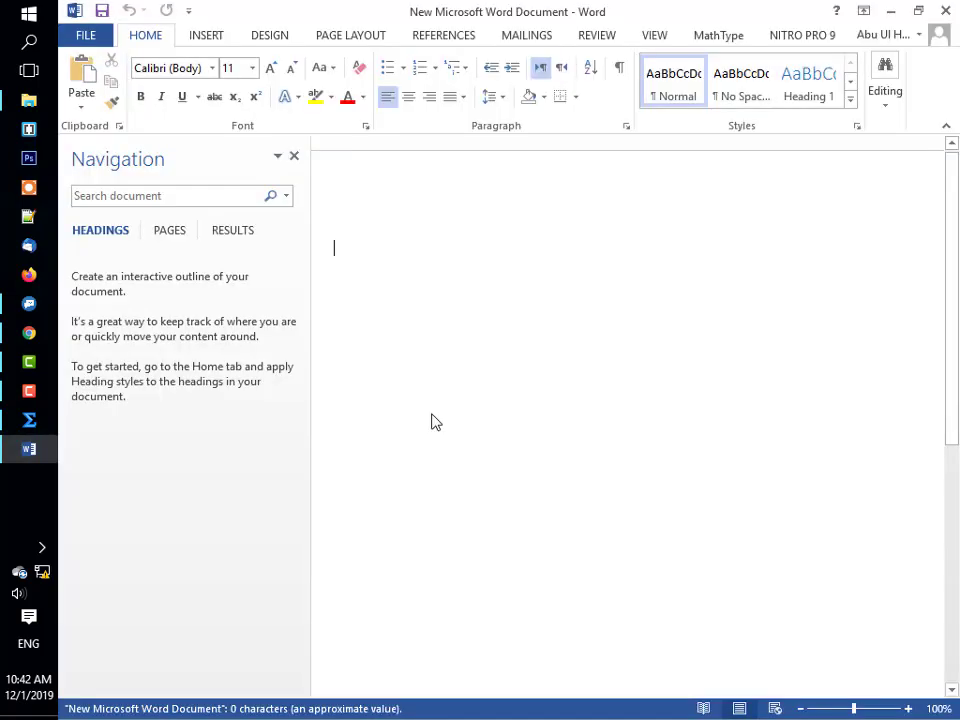
# Step: Close Word's Navigation pane and copy the equation 2x+4x=? with the "an" below it from MathType into the Word document
pyautogui.click(296, 158)
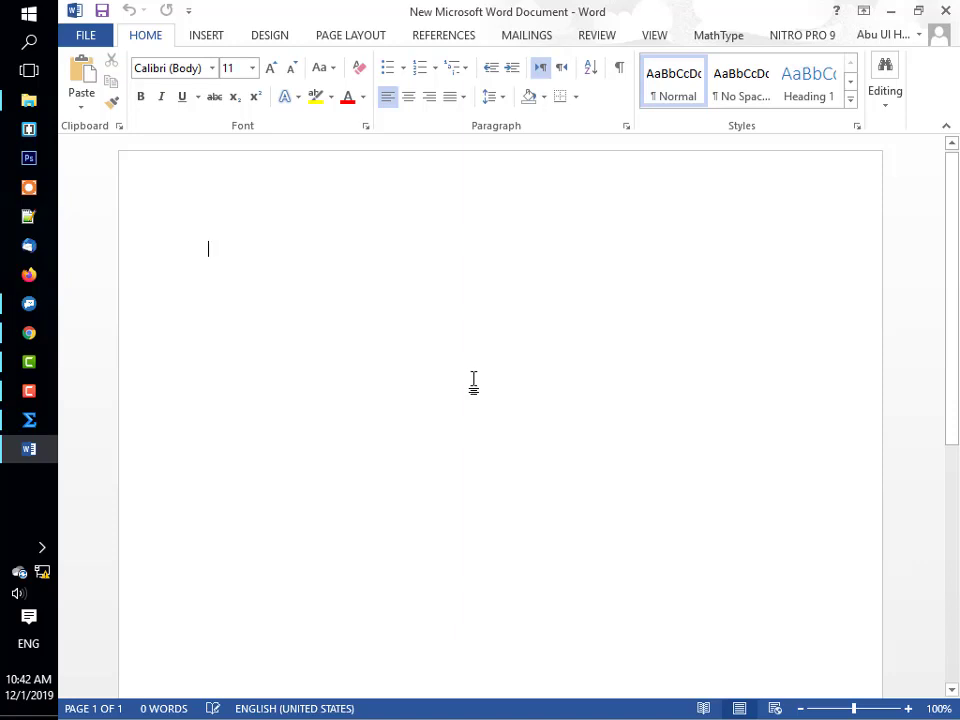
pyautogui.click(24, 422)
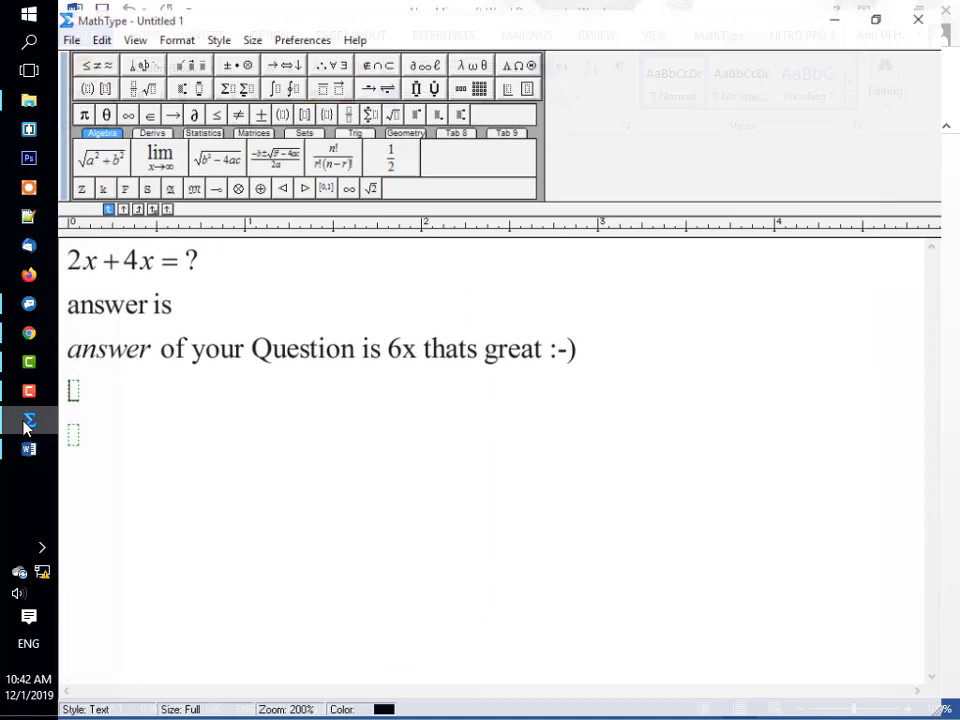
pyautogui.click(201, 257)
pyautogui.click(62, 252)
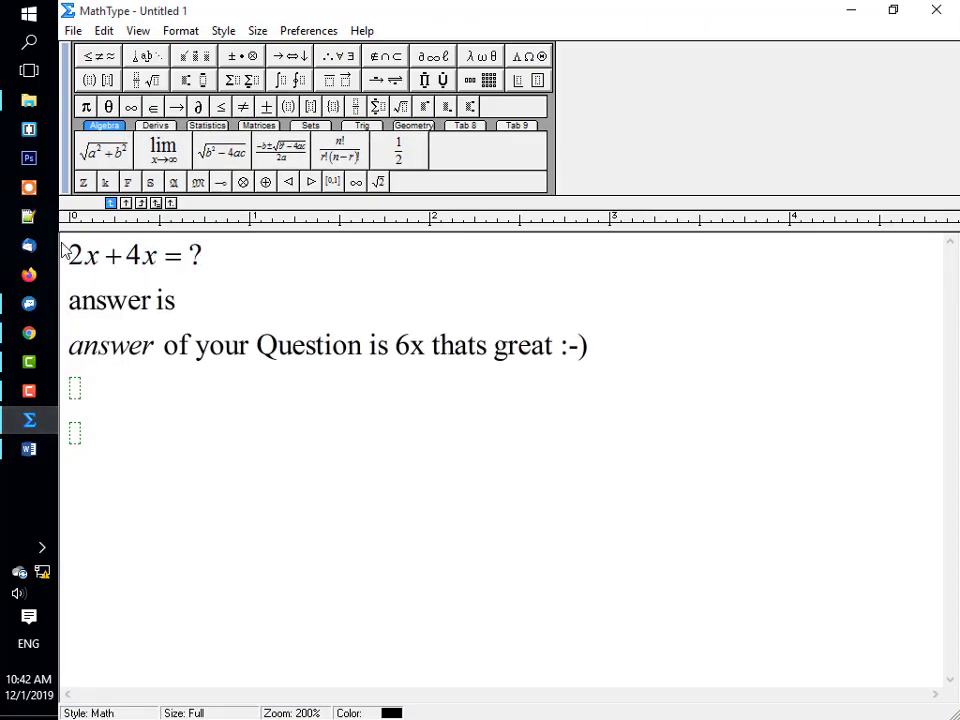
pyautogui.hotkey('shift', 'Down')
pyautogui.press('Left')
pyautogui.hotkey('shift', 'Right')
pyautogui.hotkey('shift', 'Right')
pyautogui.hotkey('shift', 'Right')
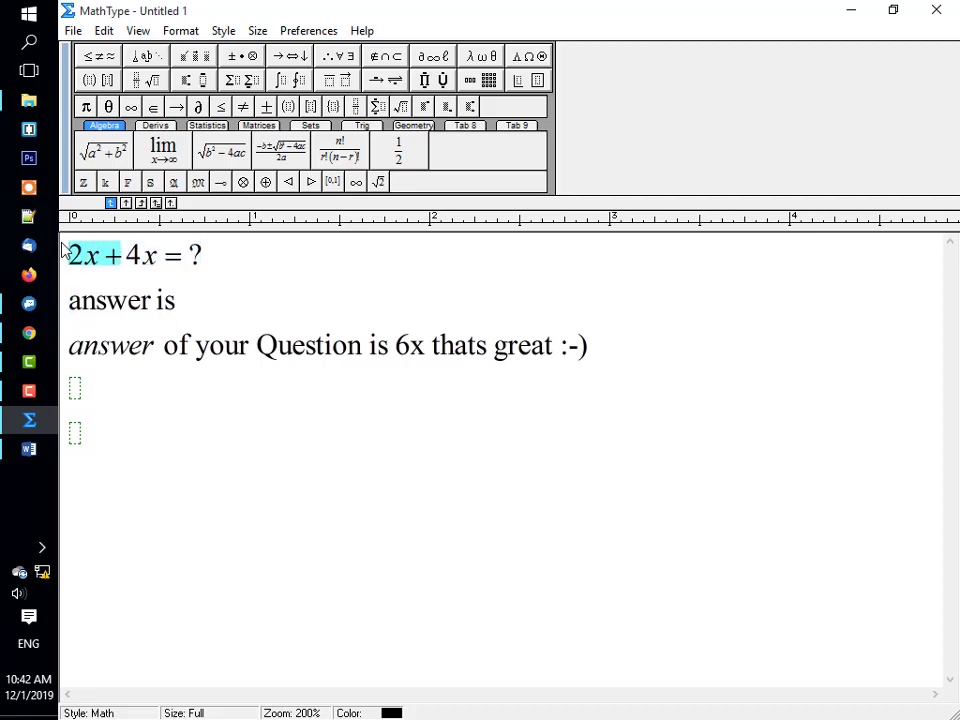
pyautogui.hotkey('shift', 'Right')
pyautogui.hotkey('shift', 'Right')
pyautogui.hotkey('shift', 'Right')
pyautogui.hotkey('shift', 'Right')
pyautogui.hotkey('shift', 'Right')
pyautogui.hotkey('shift', 'Right')
pyautogui.hotkey('shift', 'Right')
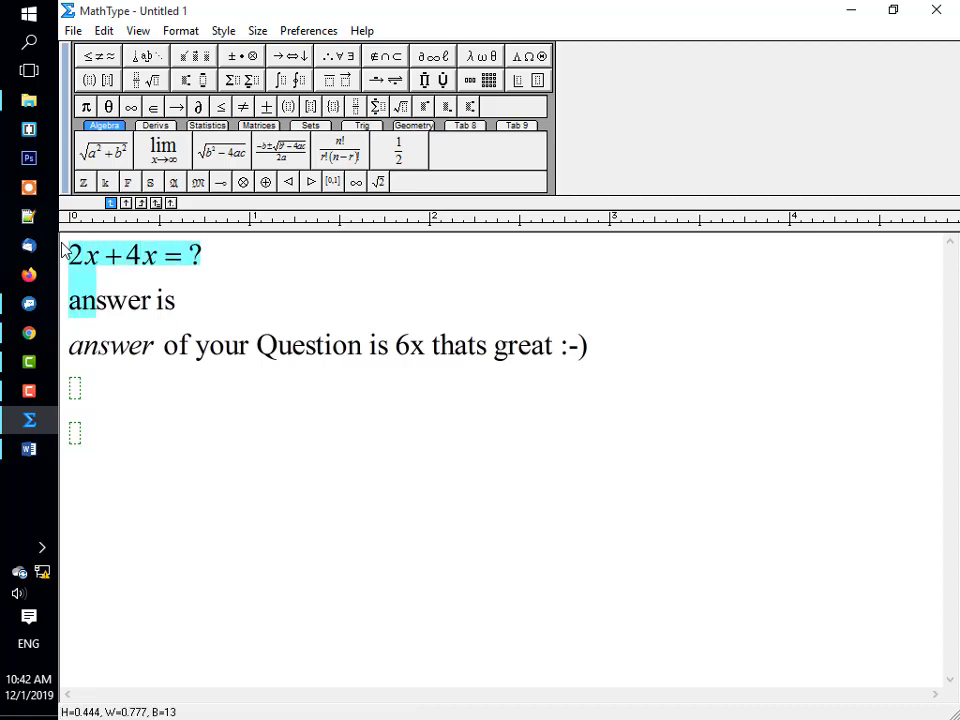
pyautogui.click(29, 391)
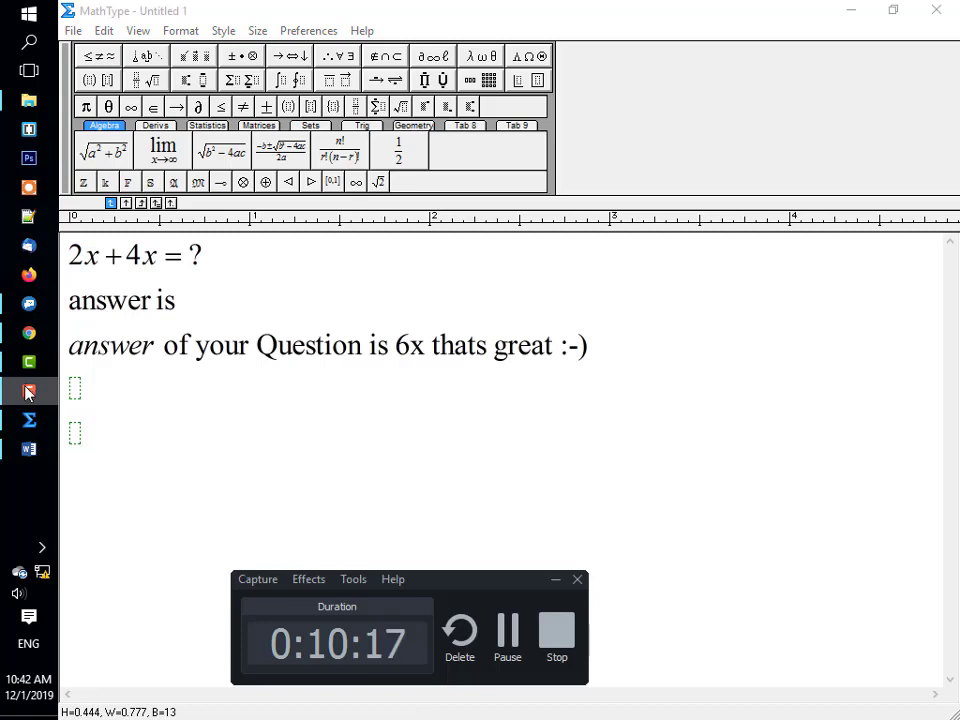
pyautogui.click(29, 391)
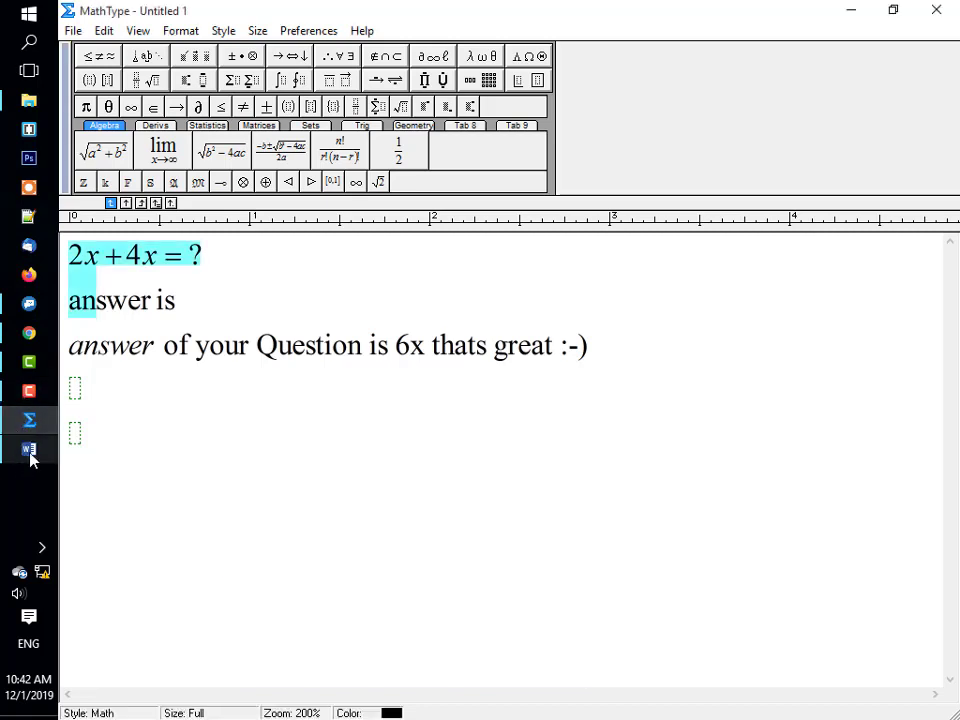
pyautogui.click(29, 451)
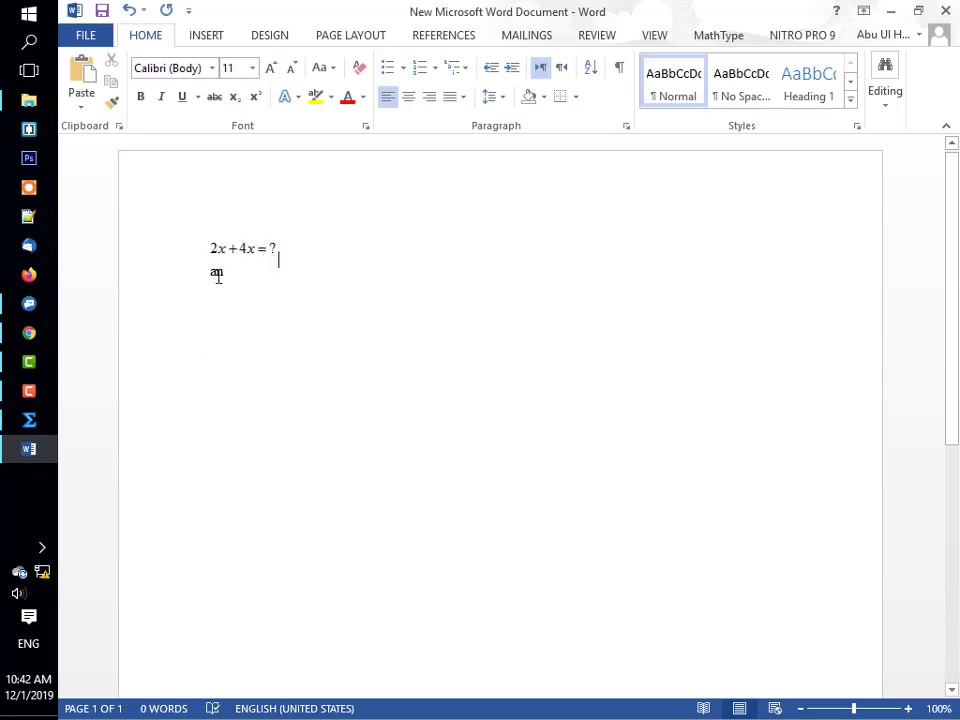
# Step: Close the untitled MathType equation without saving its changes
pyautogui.click(40, 430)
pyautogui.click(324, 385)
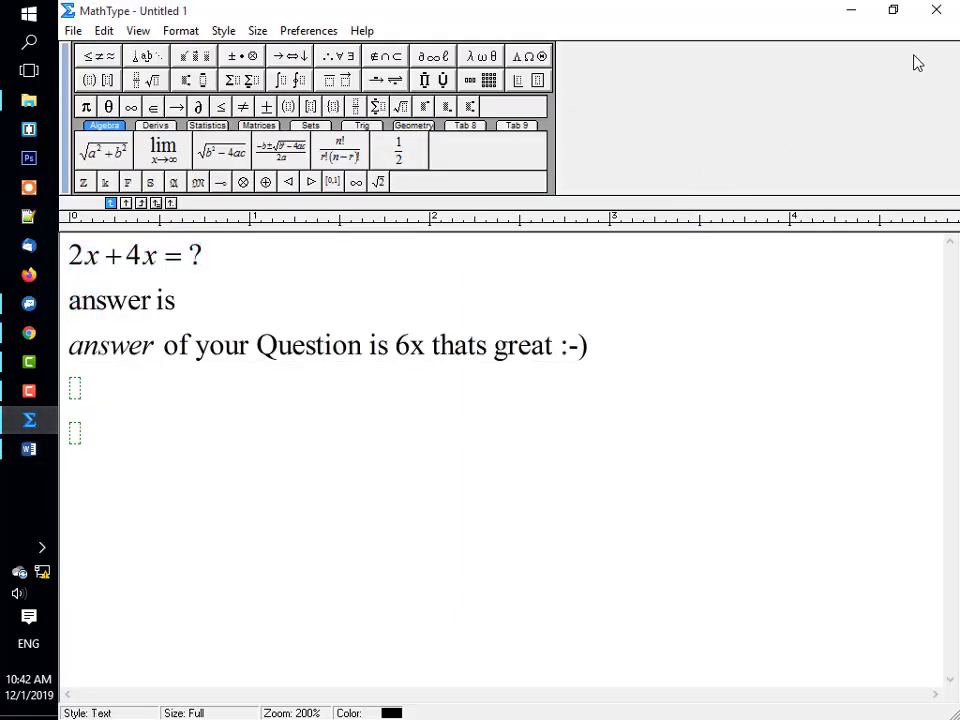
pyautogui.click(940, 9)
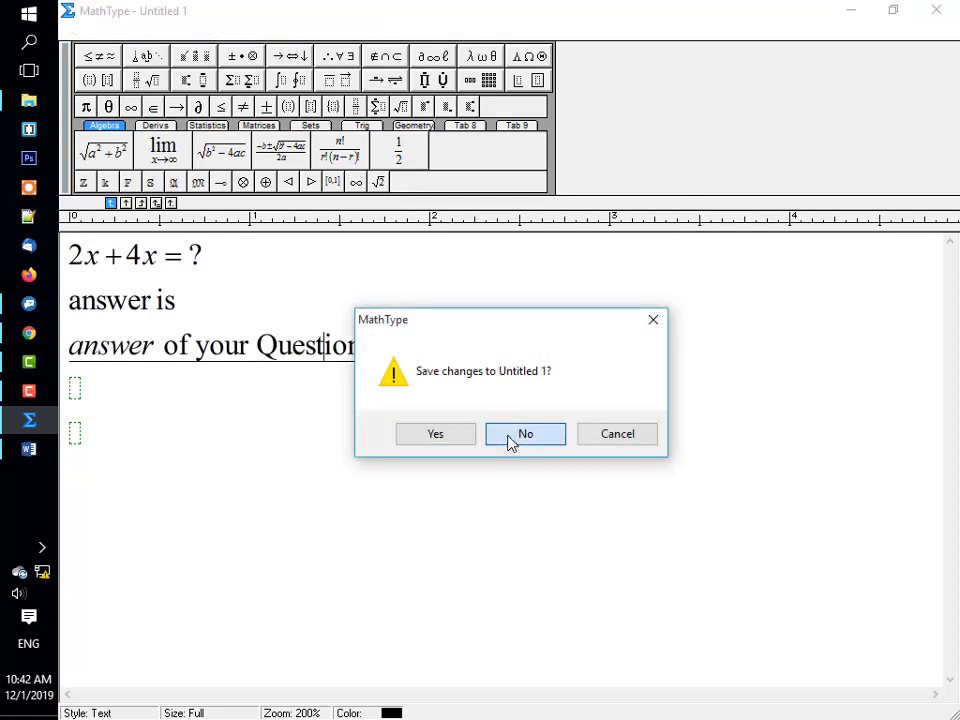
pyautogui.click(525, 434)
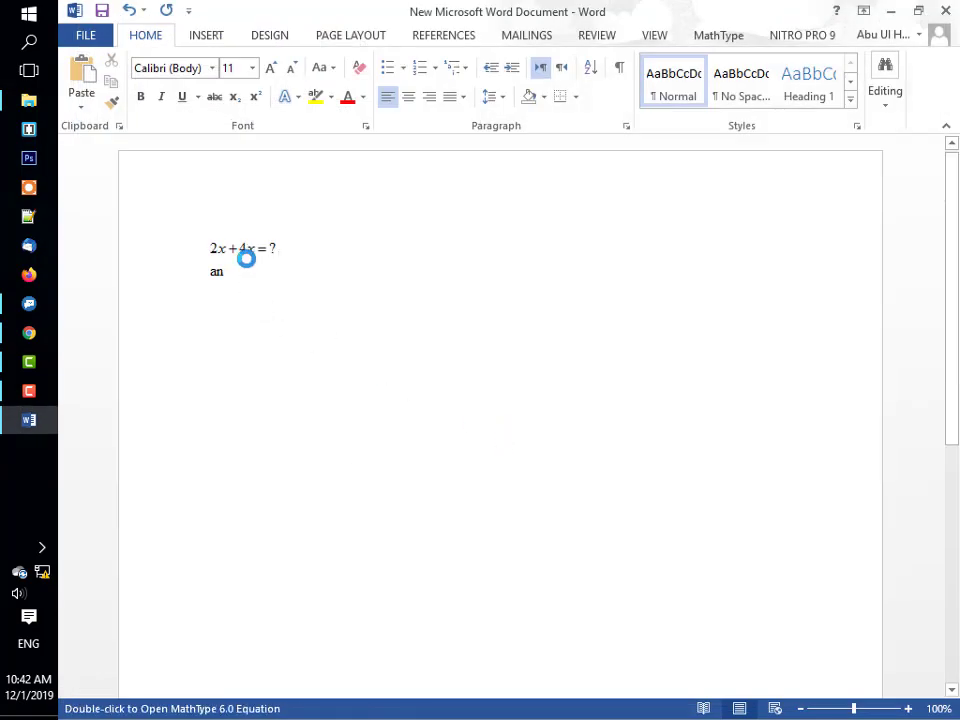
# Step: Open the equation pasted in the Word document in MathType to view it, and close it again
pyautogui.doubleClick(246, 258)
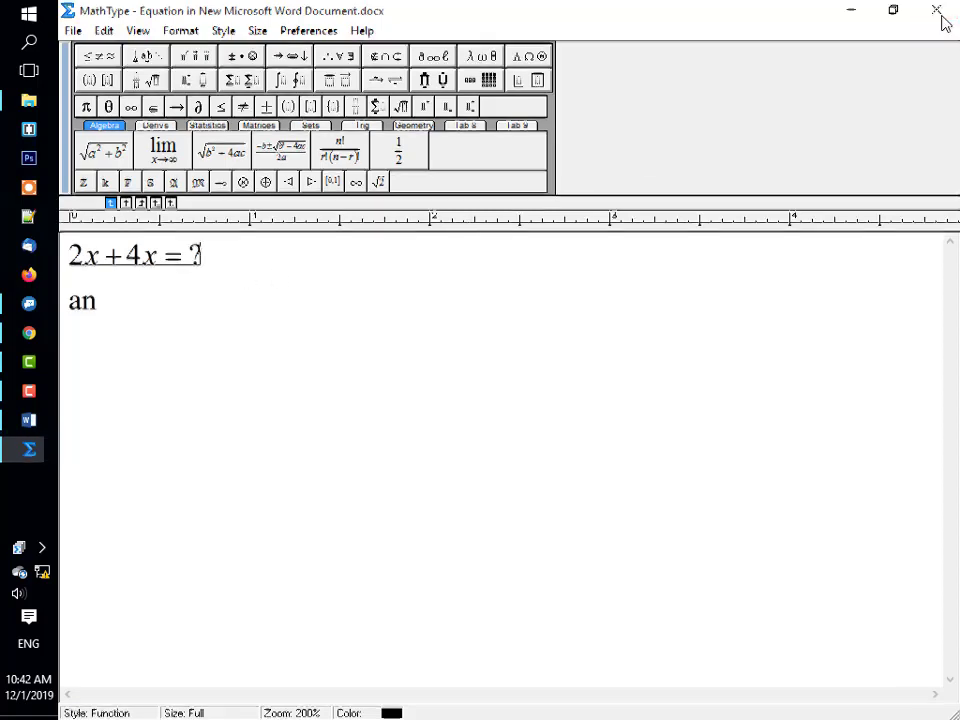
pyautogui.click(941, 15)
pyautogui.click(553, 259)
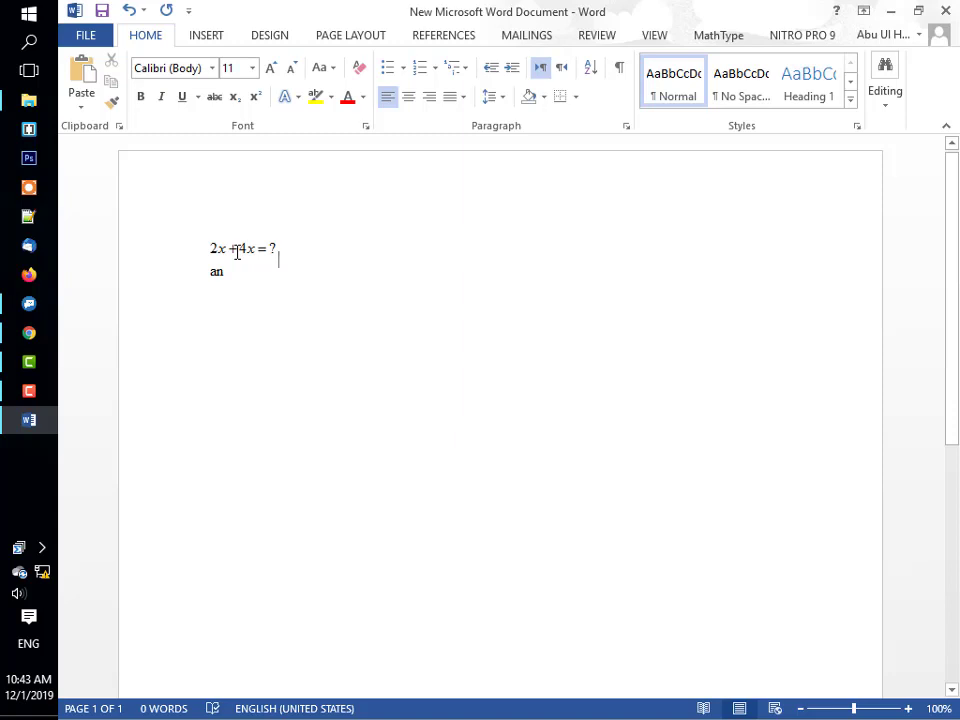
# Step: Open the Word document's equation for editing in MathType and delete "an" from its second line
pyautogui.click(267, 253)
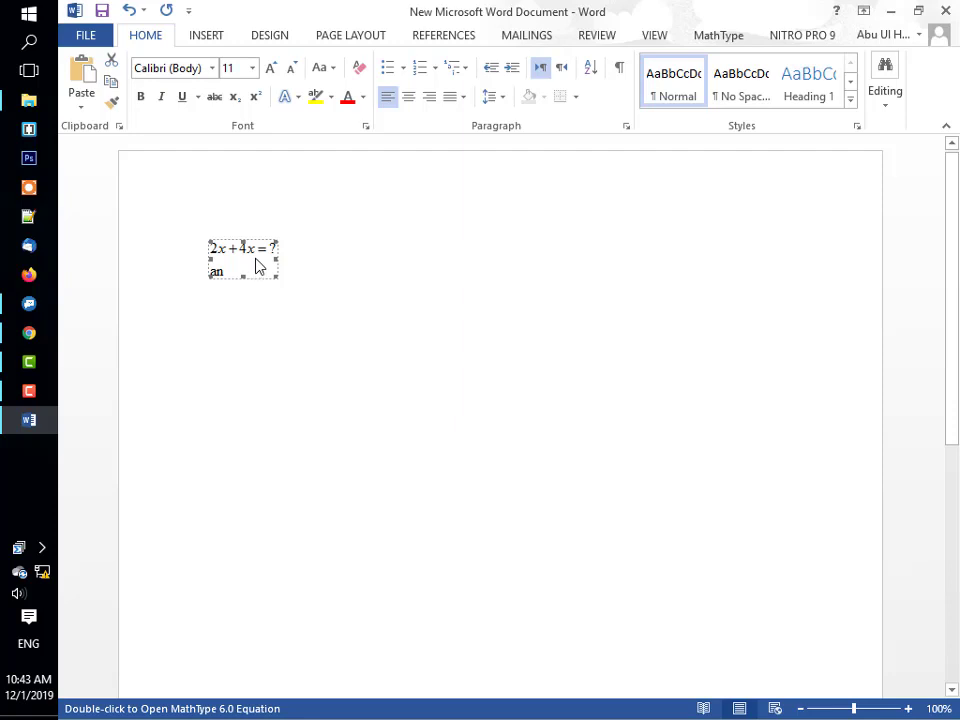
pyautogui.doubleClick(257, 265)
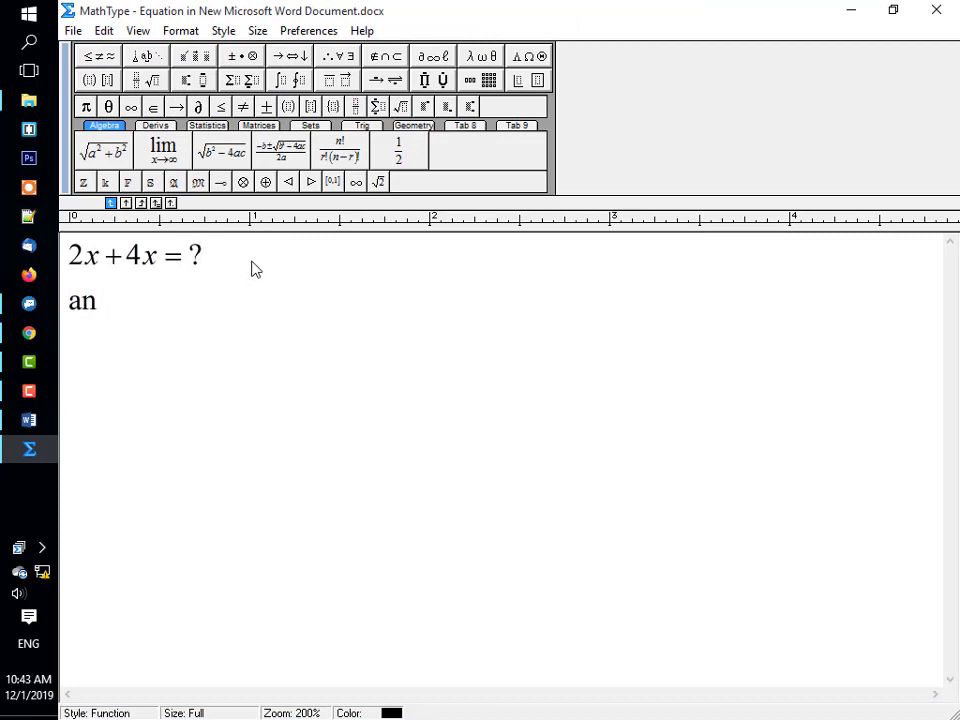
pyautogui.press('Down')
pyautogui.press('BackSpace')
pyautogui.press('BackSpace')
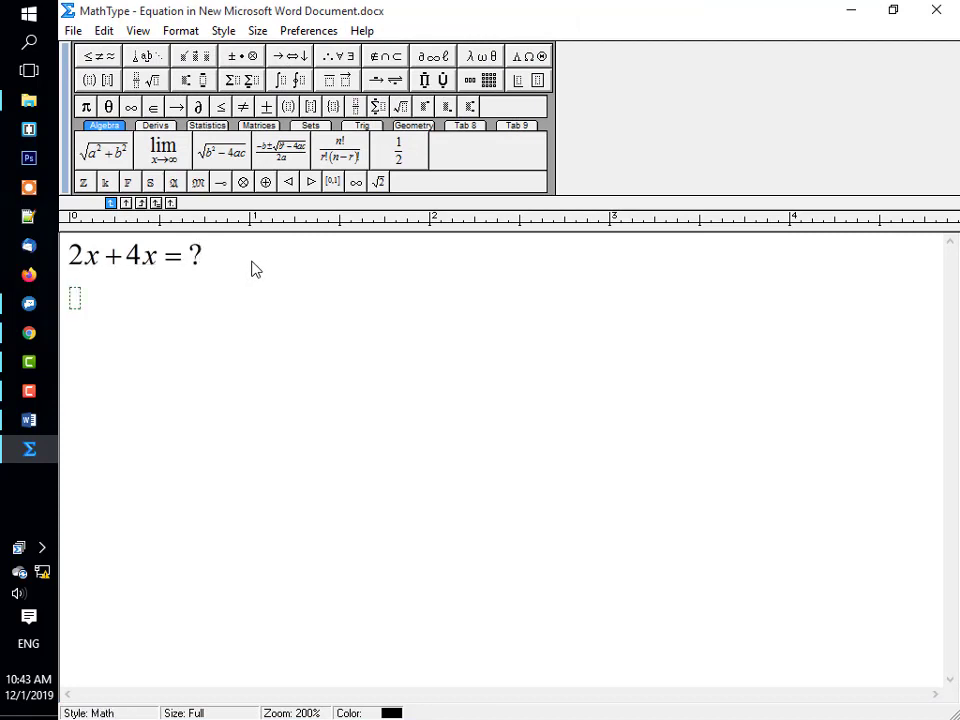
pyautogui.write('the')
pyautogui.press('BackSpace')
pyautogui.press('BackSpace')
pyautogui.press('BackSpace')
# Step: Switch to the Text style and write "The answer of he above Question is" on the second line
pyautogui.click(228, 31)
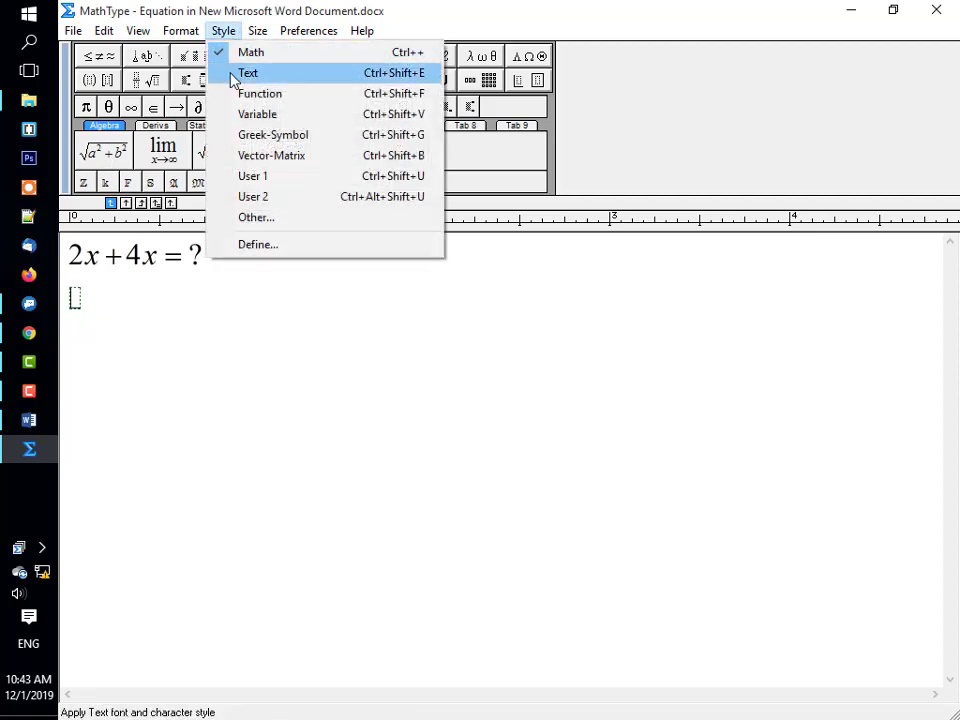
pyautogui.click(238, 74)
pyautogui.write('The ab')
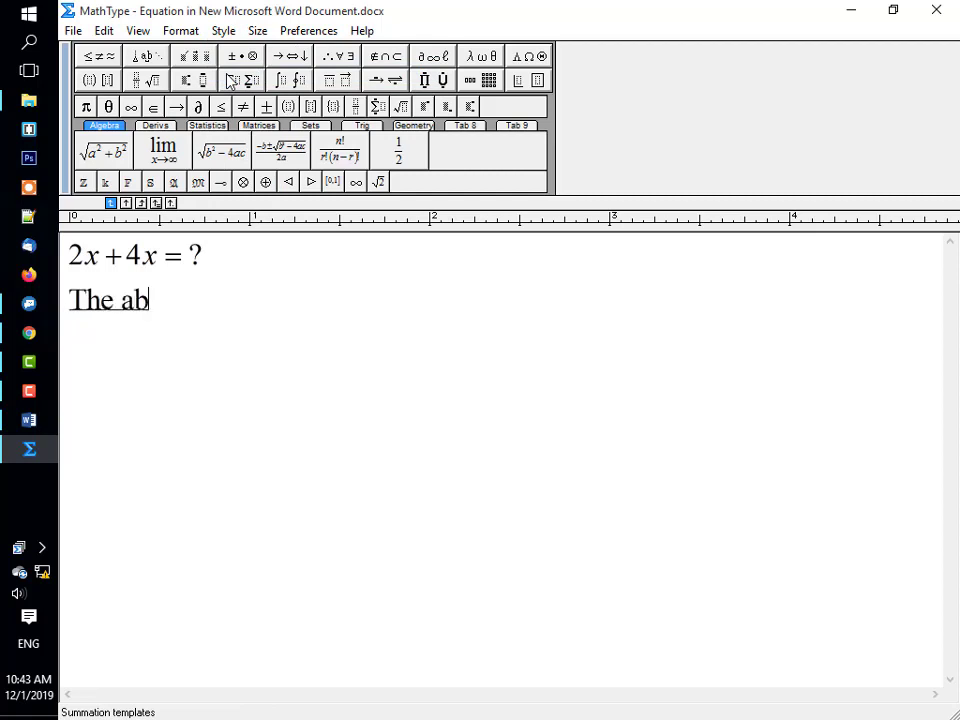
pyautogui.press('BackSpace')
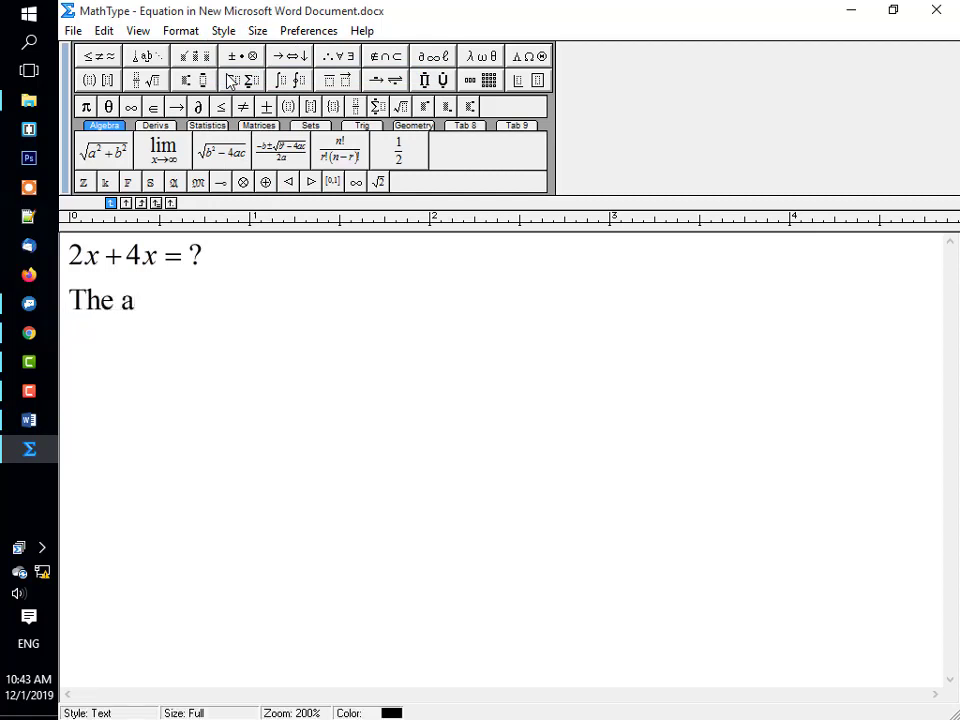
pyautogui.write('nswer i')
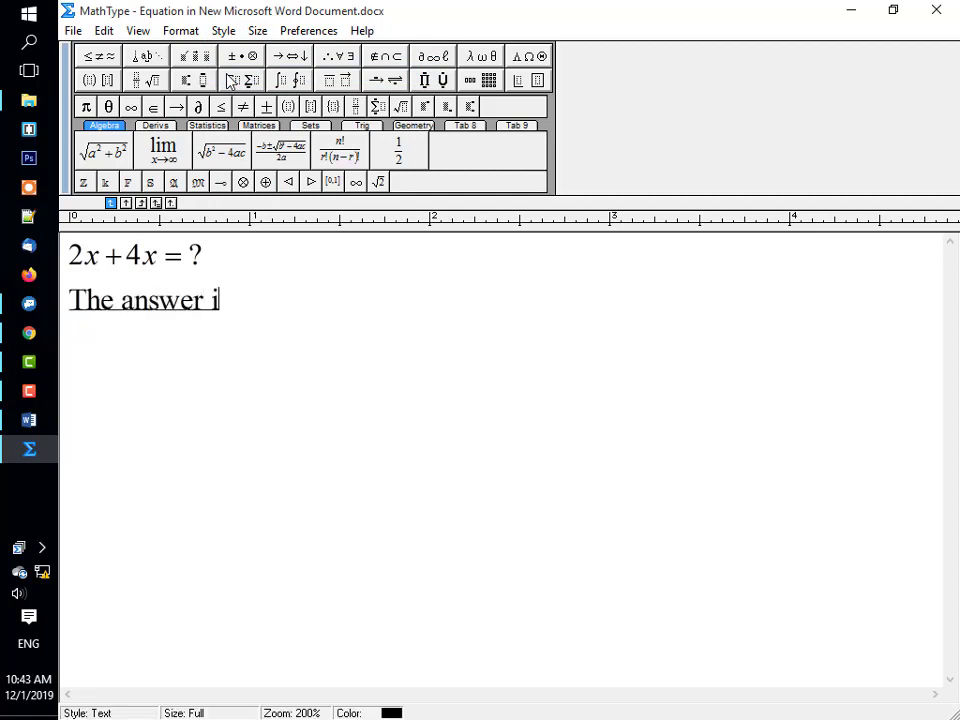
pyautogui.press('BackSpace')
pyautogui.write('of he abo')
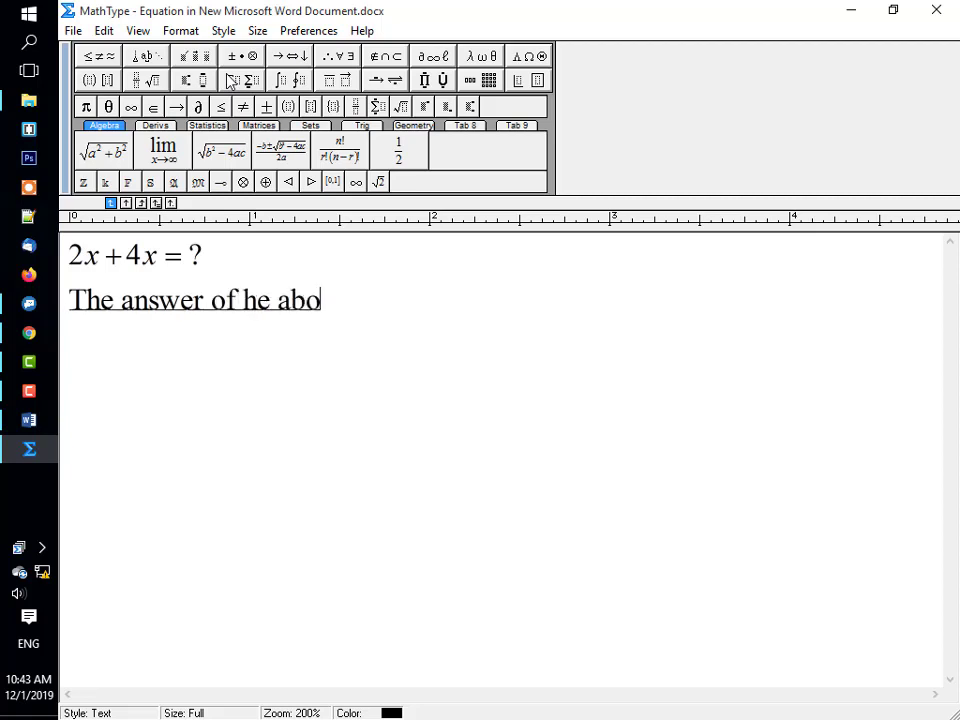
pyautogui.write('ve Q')
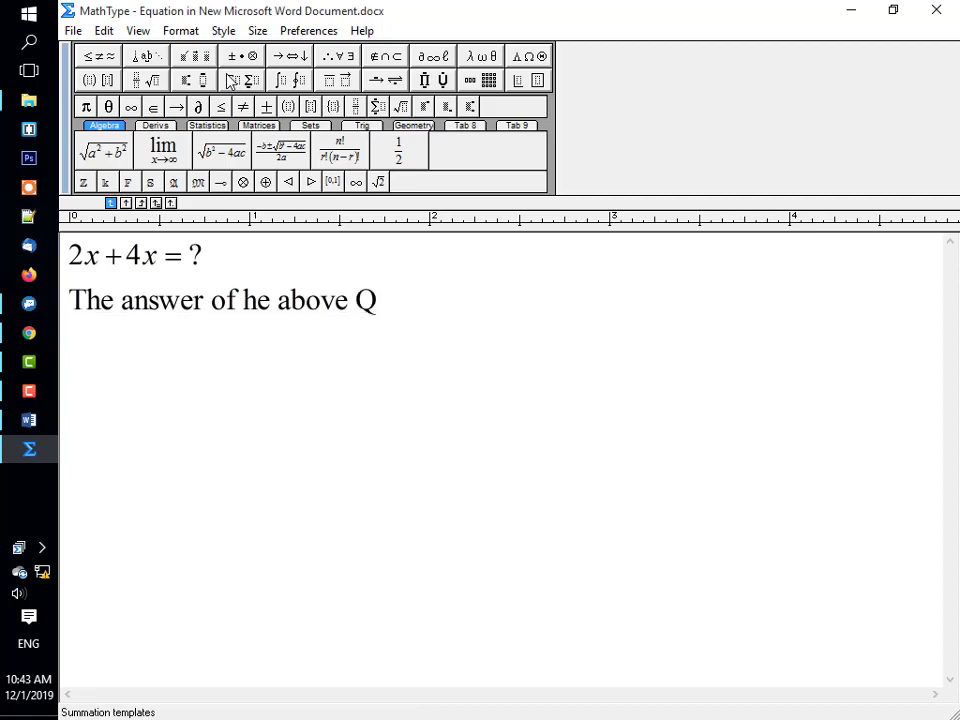
pyautogui.write('uest')
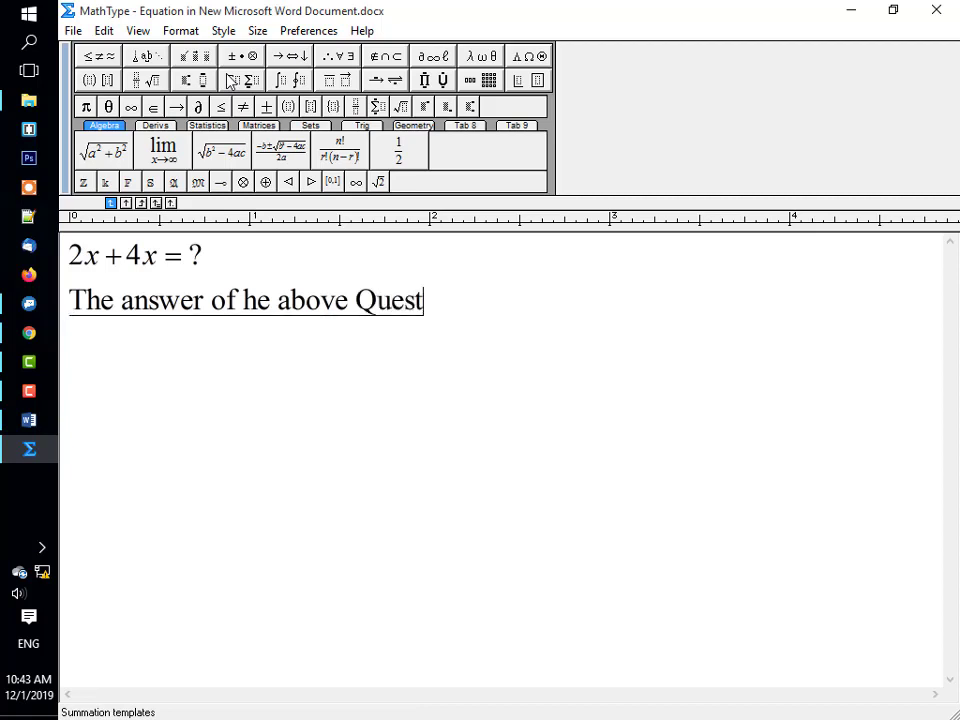
pyautogui.write('ion is')
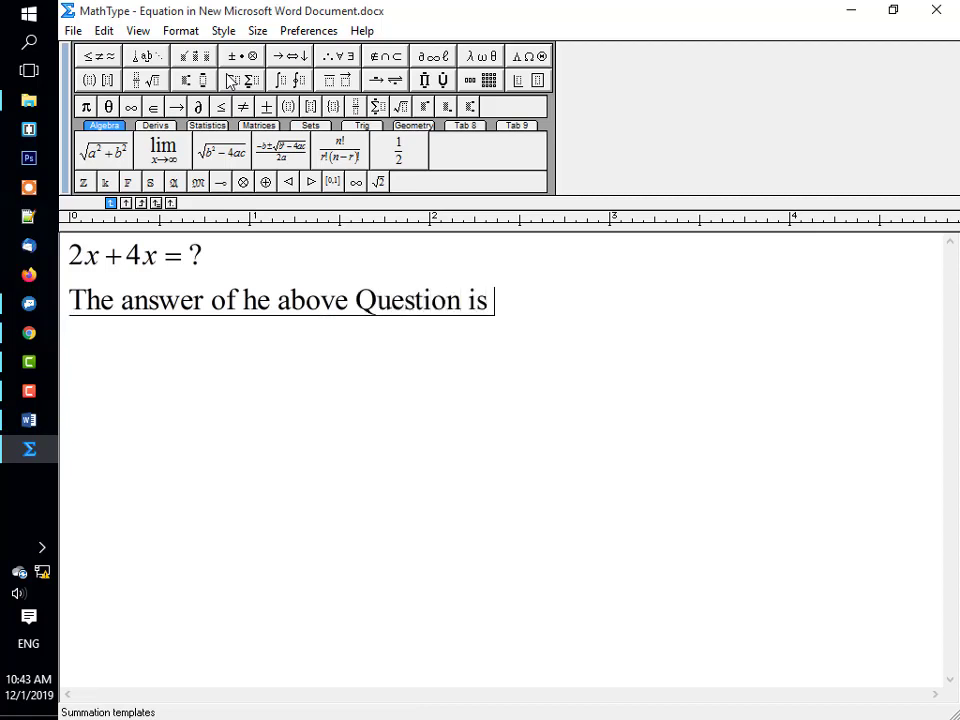
# Step: Add a third line reading "6x." below the sentence
pyautogui.press('Return')
pyautogui.write('6x')
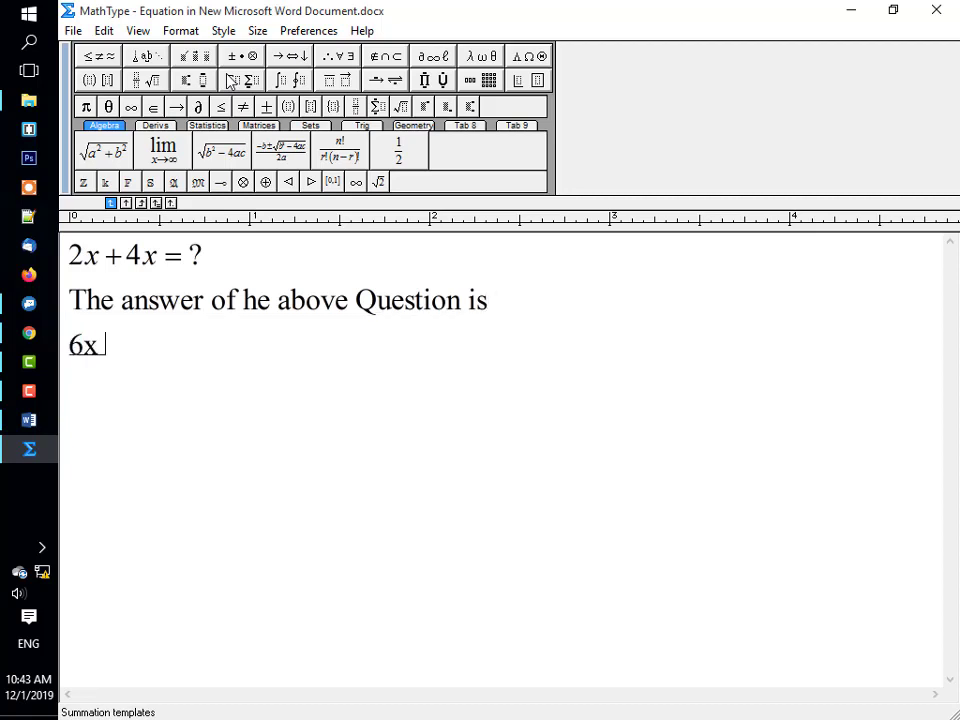
pyautogui.write(' grr')
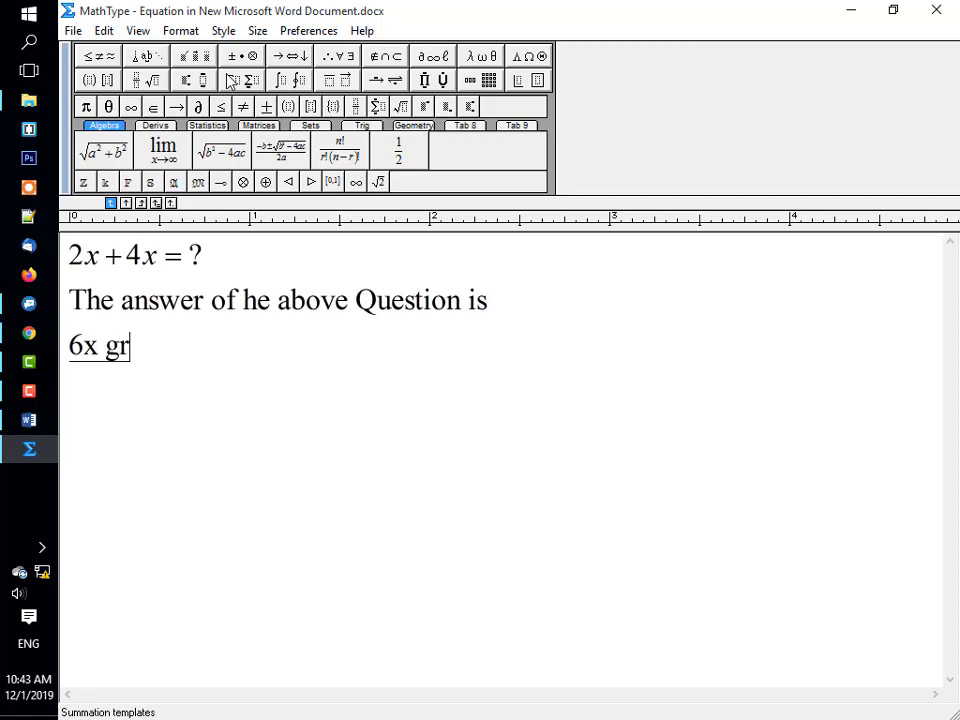
pyautogui.press('BackSpace')
pyautogui.press('BackSpace')
pyautogui.press('BackSpace')
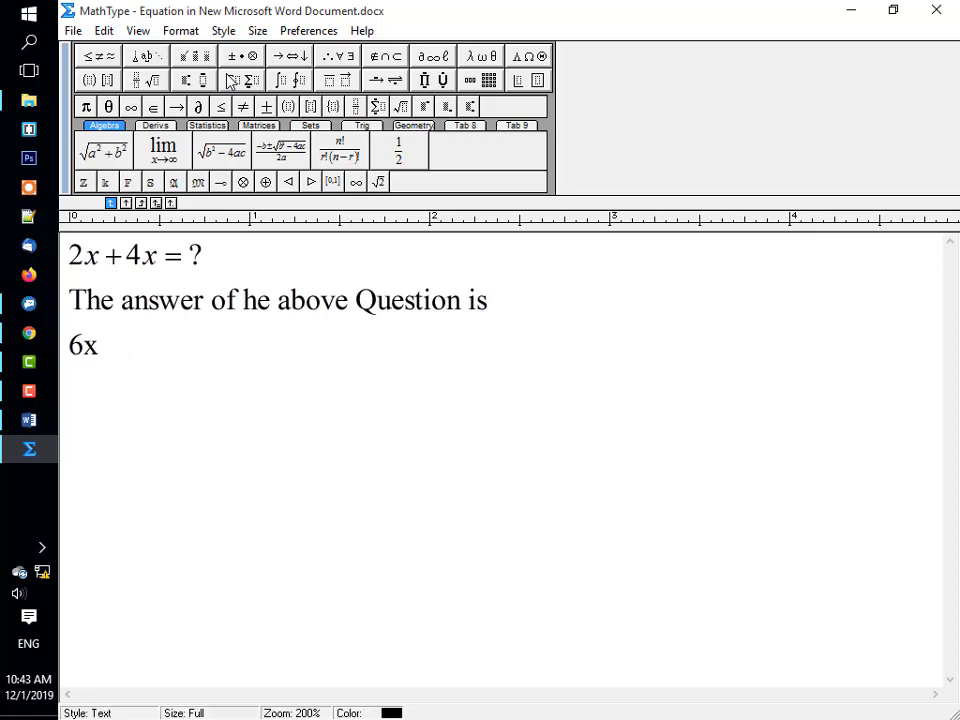
pyautogui.write('.')
# Step: Copy 2x+4x=? from the first line to the start of the third line and remove the copied question mark before 6x
pyautogui.moveTo(216, 262); pyautogui.dragTo(64, 262)
pyautogui.hotkey('ctrl', 'c')
pyautogui.press('Down')
pyautogui.press('Down')
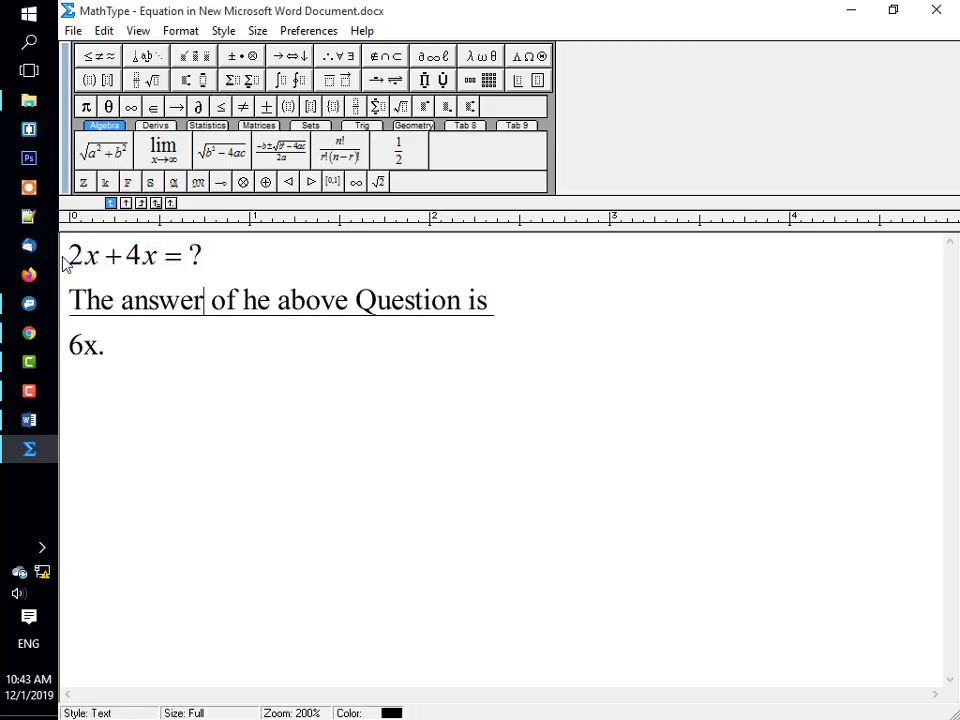
pyautogui.press('Up')
pyautogui.press('Down')
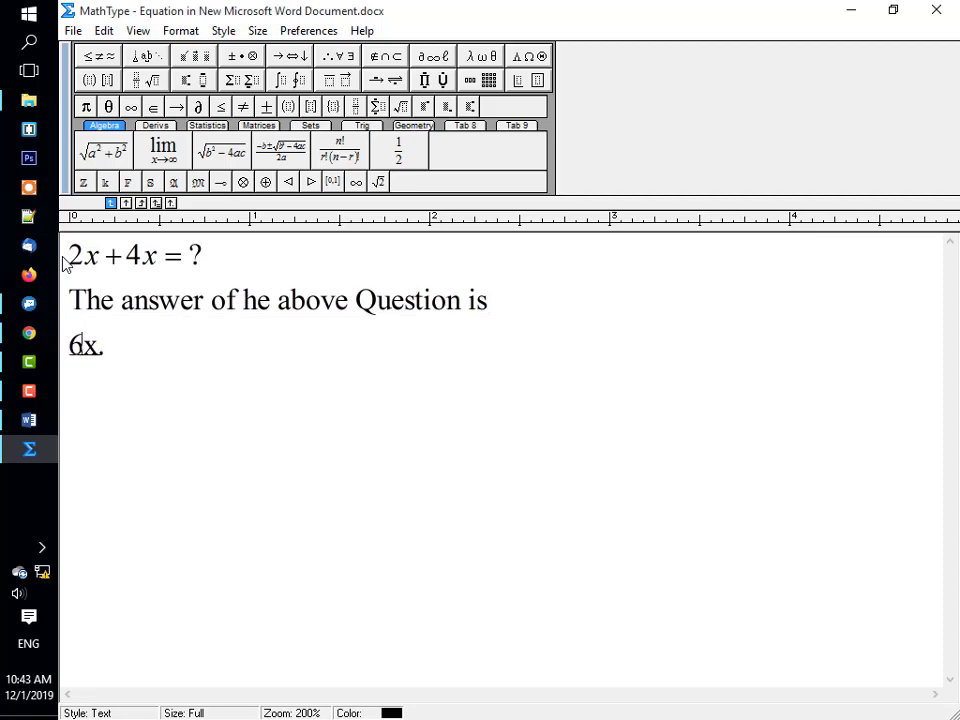
pyautogui.hotkey('ctrl', 'v')
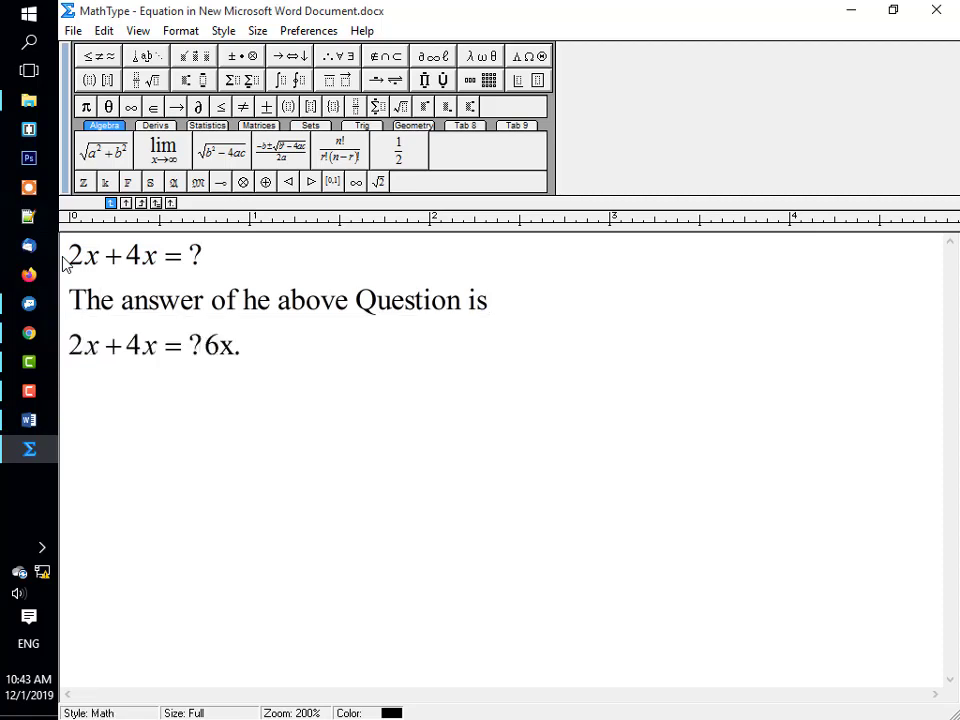
pyautogui.press('BackSpace')
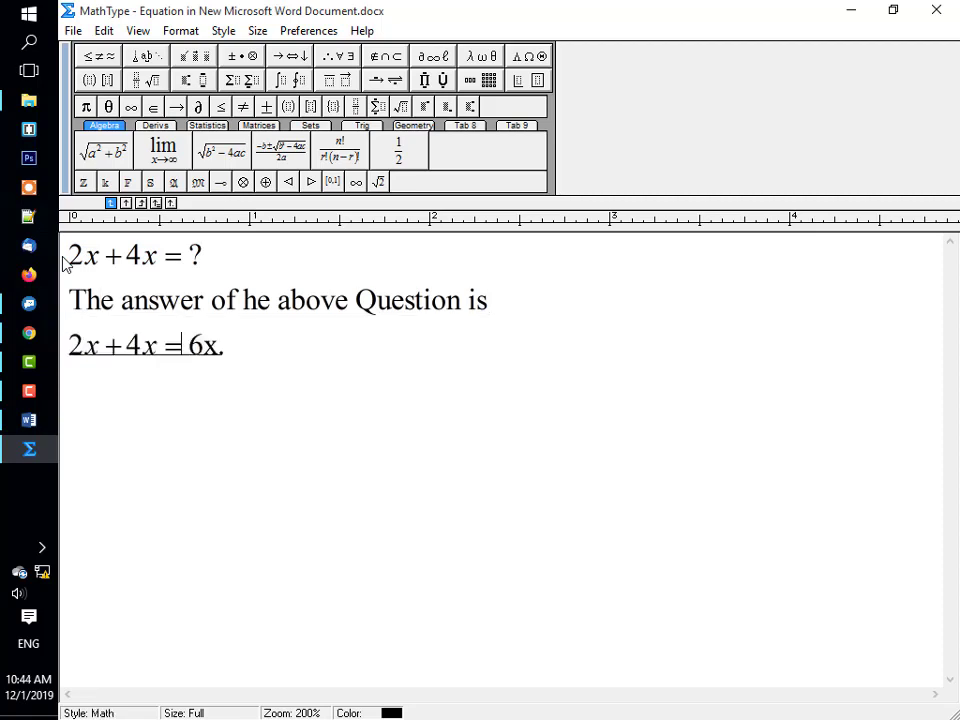
# Step: Minimize the MathType window to return to the Word document
pyautogui.click(278, 300)
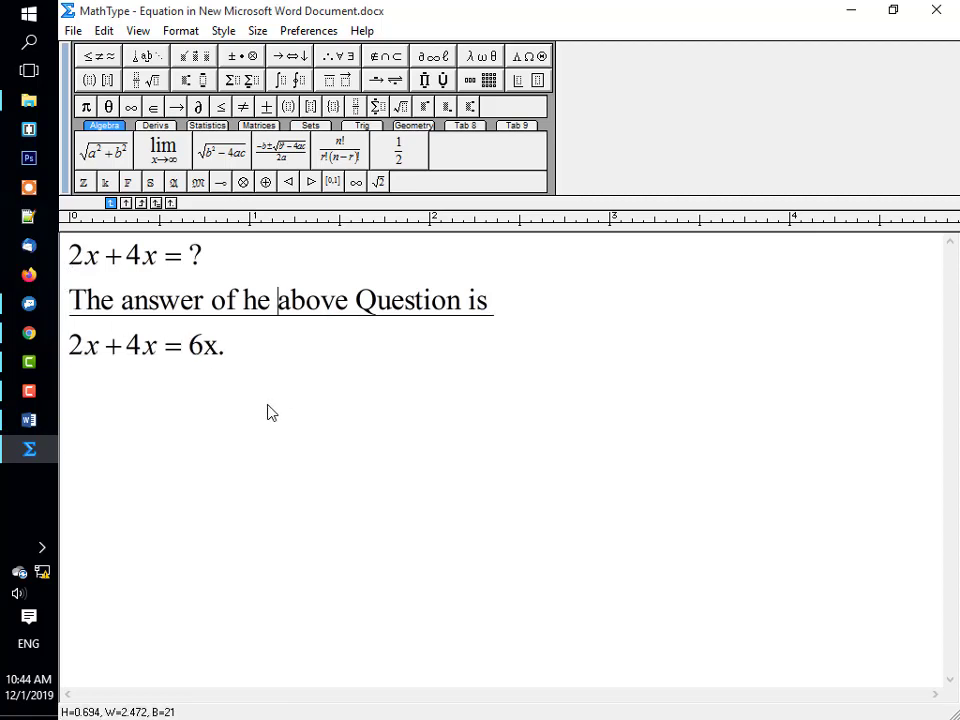
pyautogui.click(68, 31)
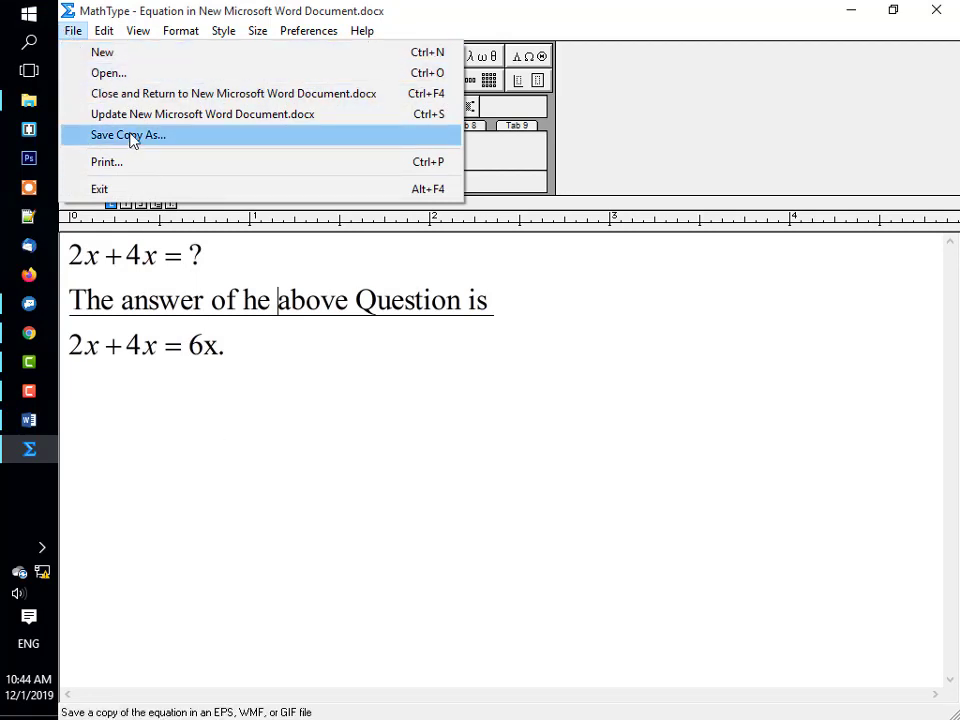
pyautogui.click(333, 445)
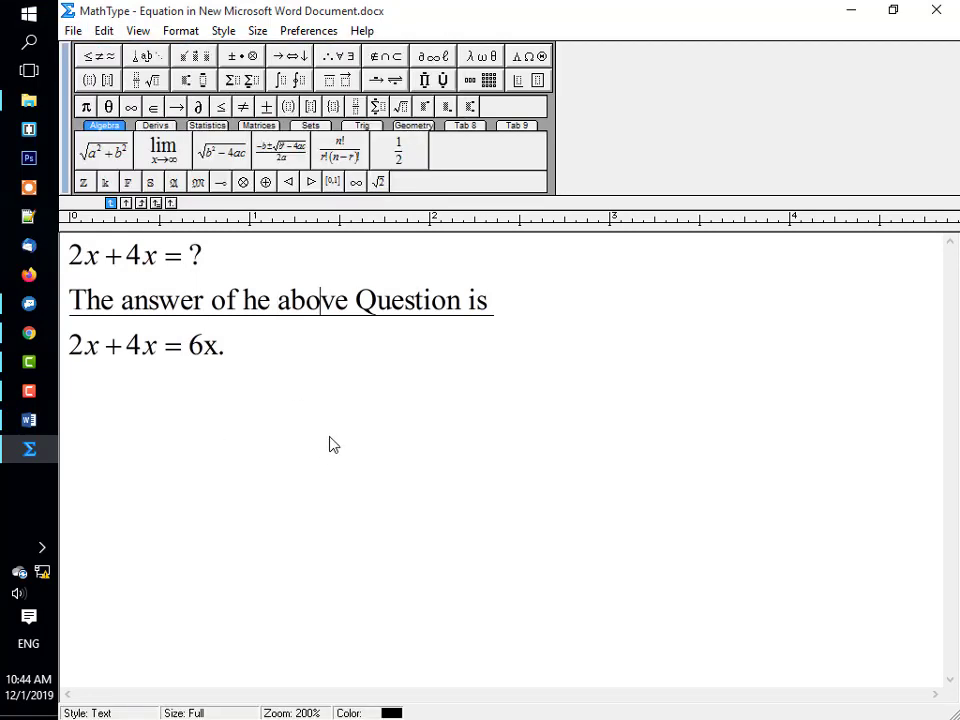
pyautogui.click(854, 17)
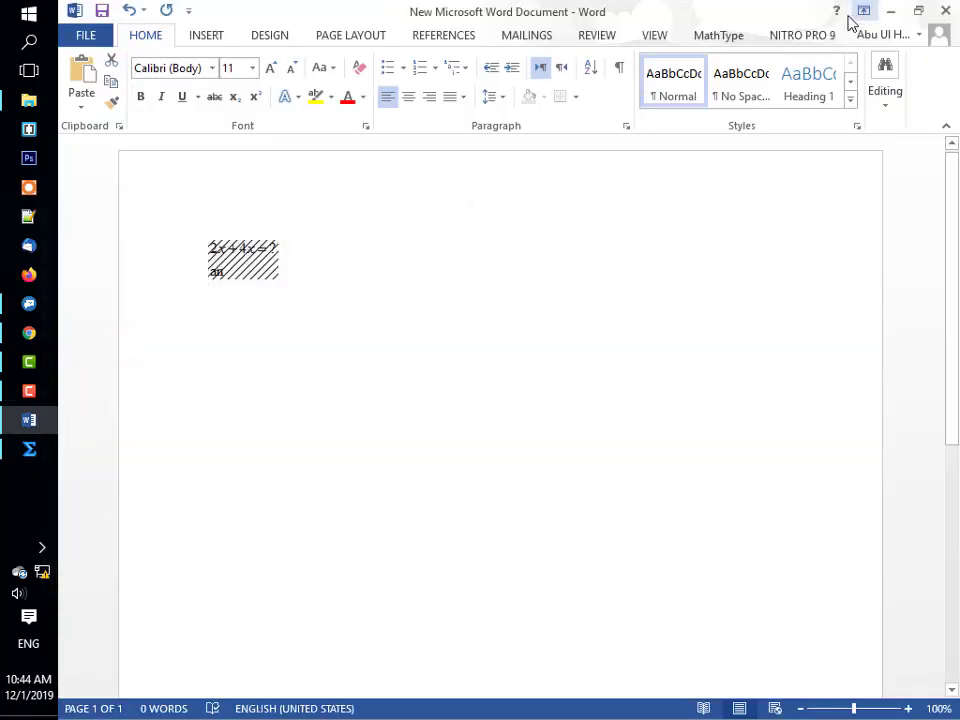
# Step: Close the MathType editor so the edited three-line equation is updated in the Word document
pyautogui.click(508, 339)
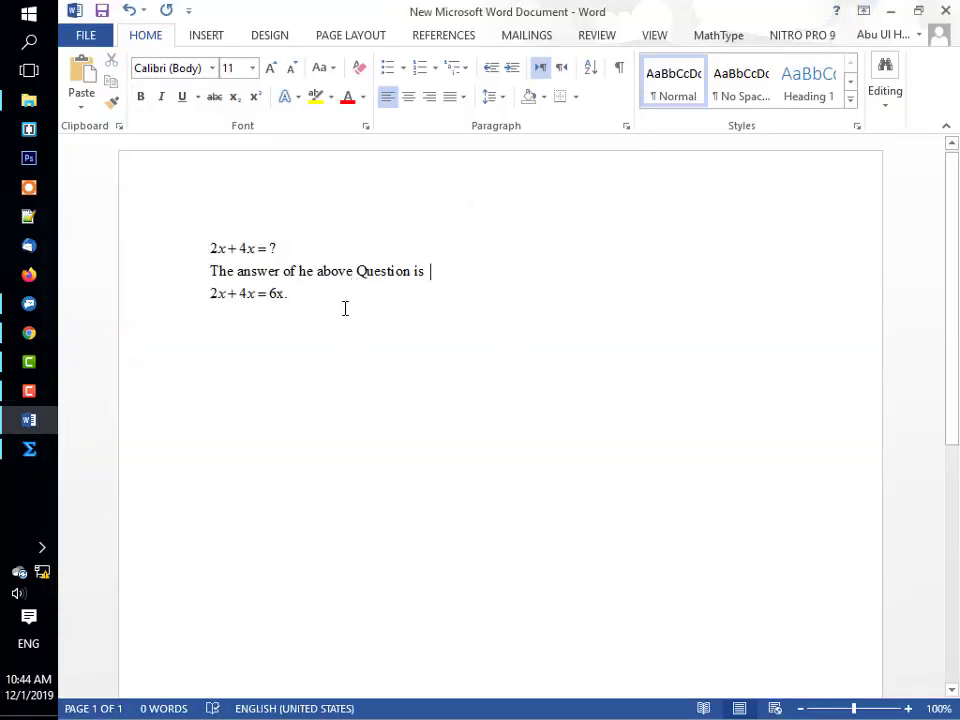
pyautogui.click(27, 447)
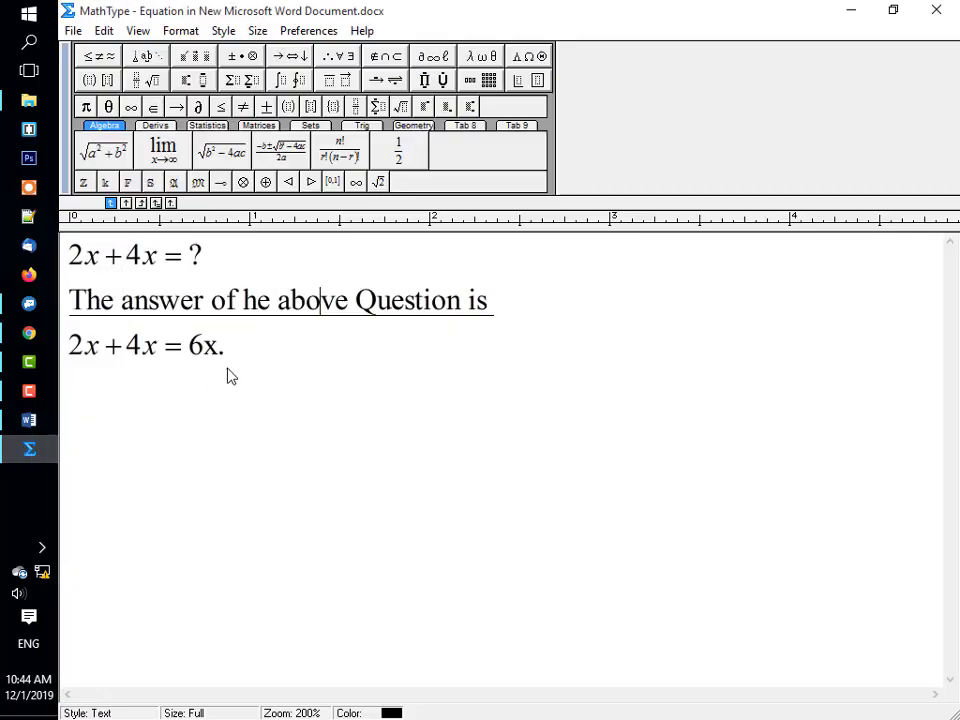
pyautogui.click(938, 14)
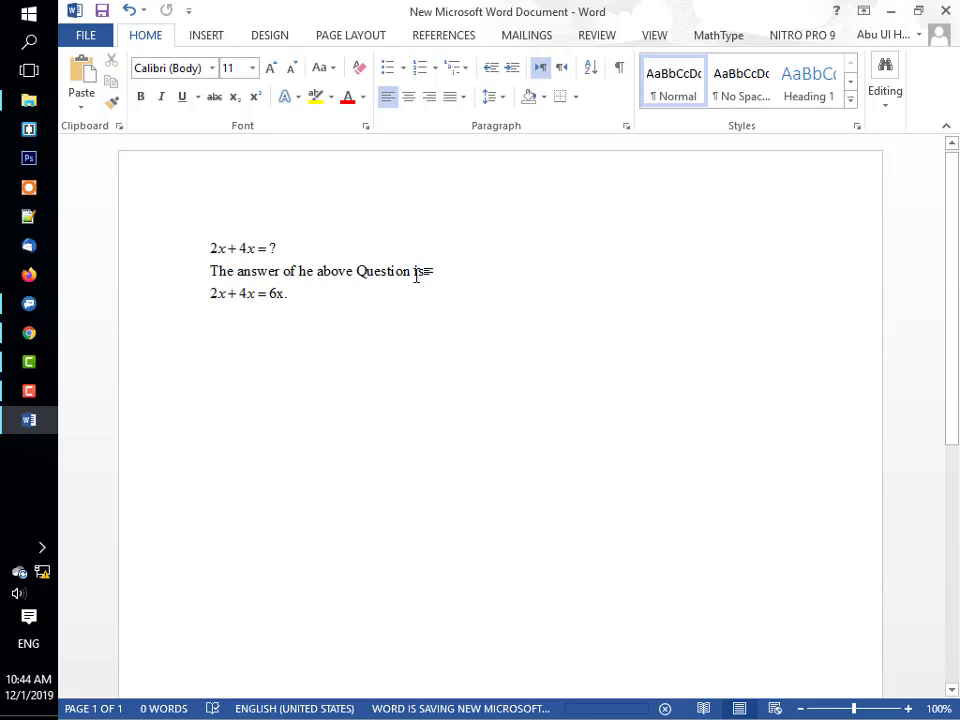
# Step: Reopen the equation in MathType, copy all three of its lines, and add an empty line below them
pyautogui.click(300, 285)
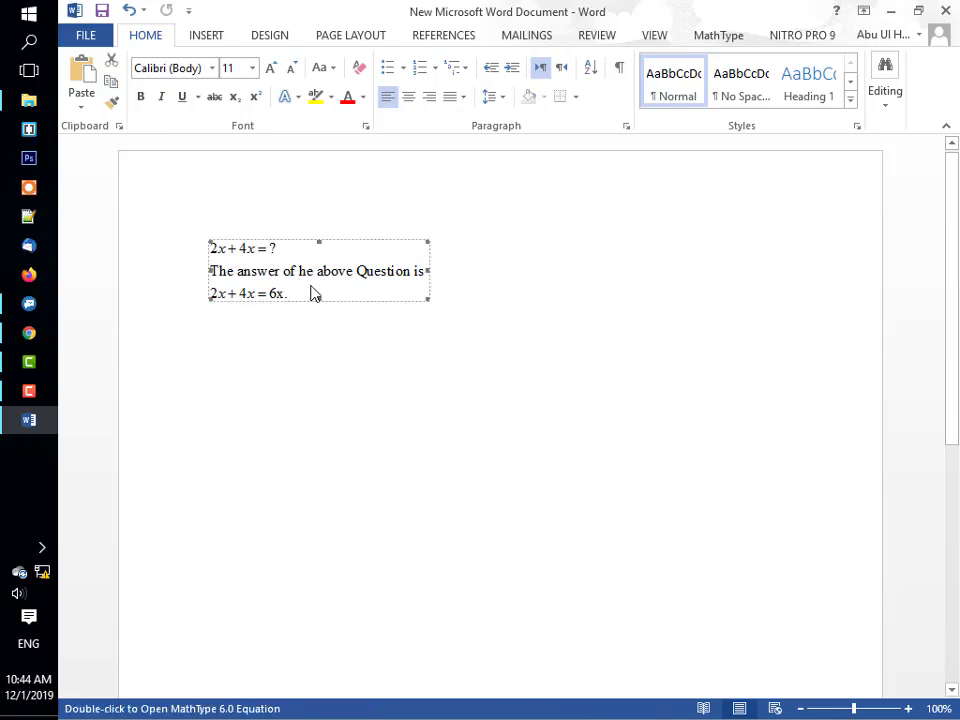
pyautogui.doubleClick(312, 290)
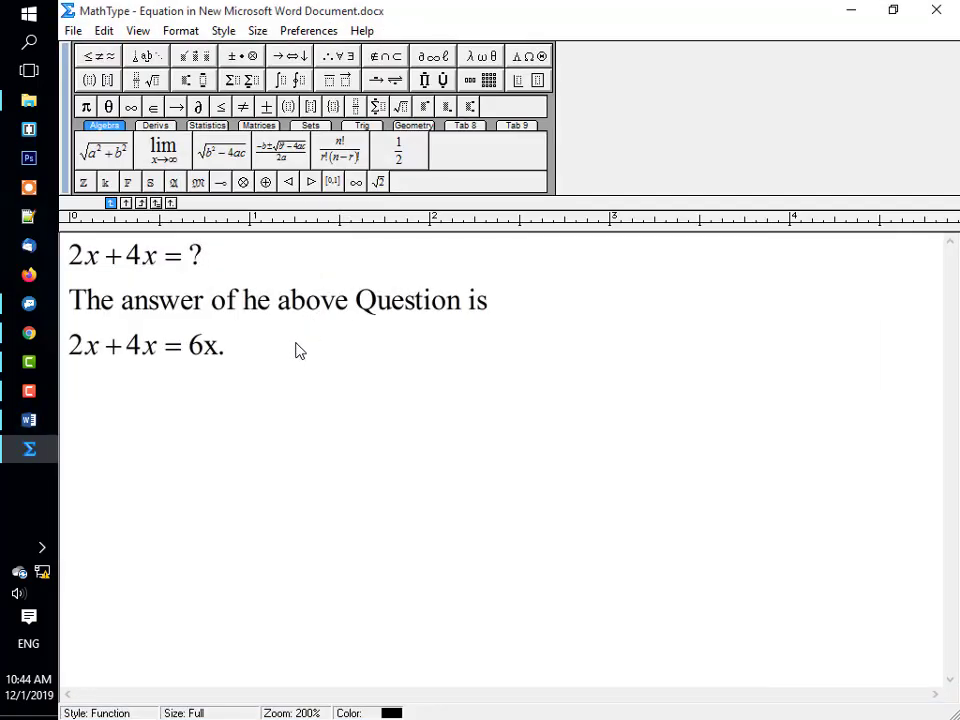
pyautogui.moveTo(278, 300); pyautogui.dragTo(58, 249)
pyautogui.click(257, 300)
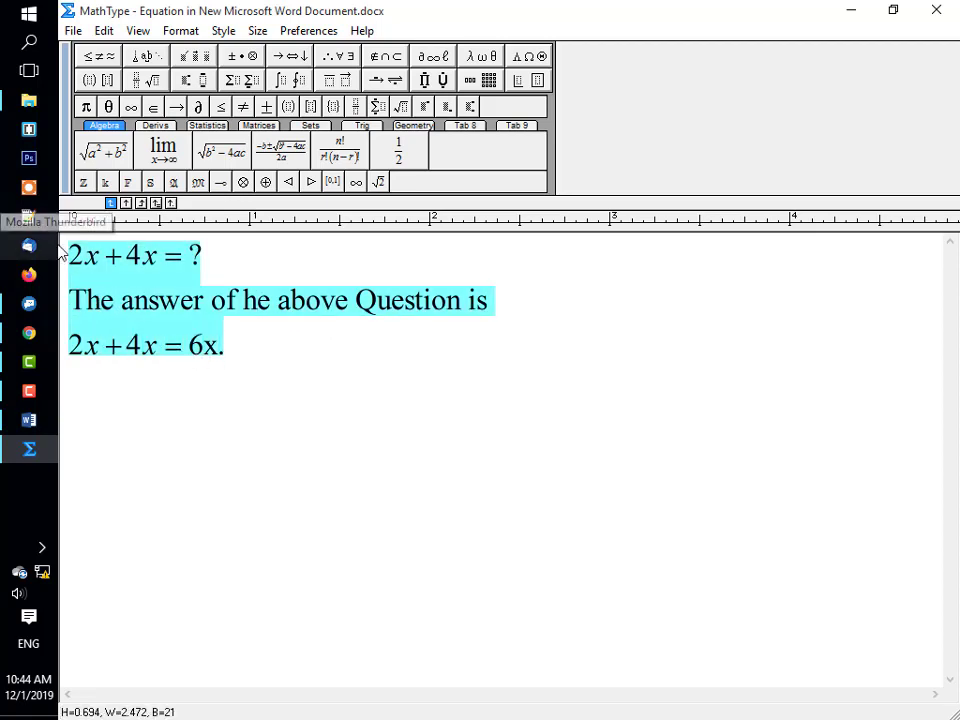
pyautogui.press('Right')
pyautogui.press('Return')
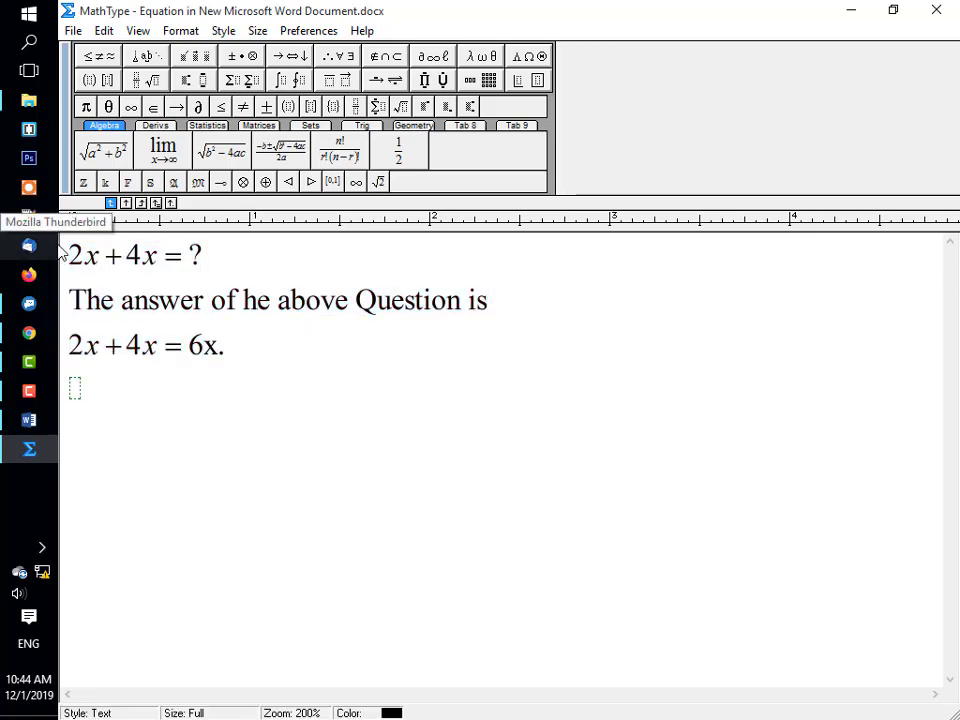
# Step: Paste the copied lines nine times below the original ones and close MathType to update the equation in Word
pyautogui.hotkey('ctrl', 'v')
pyautogui.hotkey('ctrl', 'v')
pyautogui.hotkey('ctrl', 'v')
pyautogui.hotkey('ctrl', 'v')
pyautogui.hotkey('ctrl', 'v')
pyautogui.hotkey('ctrl', 'v')
pyautogui.hotkey('ctrl', 'v')
pyautogui.hotkey('ctrl', 'v')
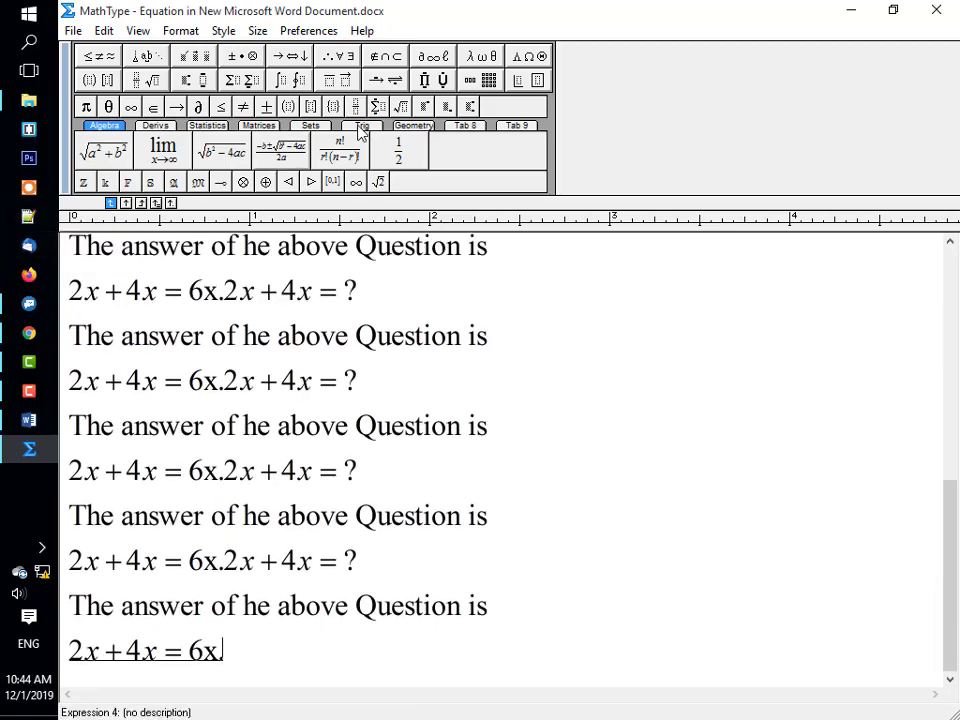
pyautogui.hotkey('ctrl', 'F4')
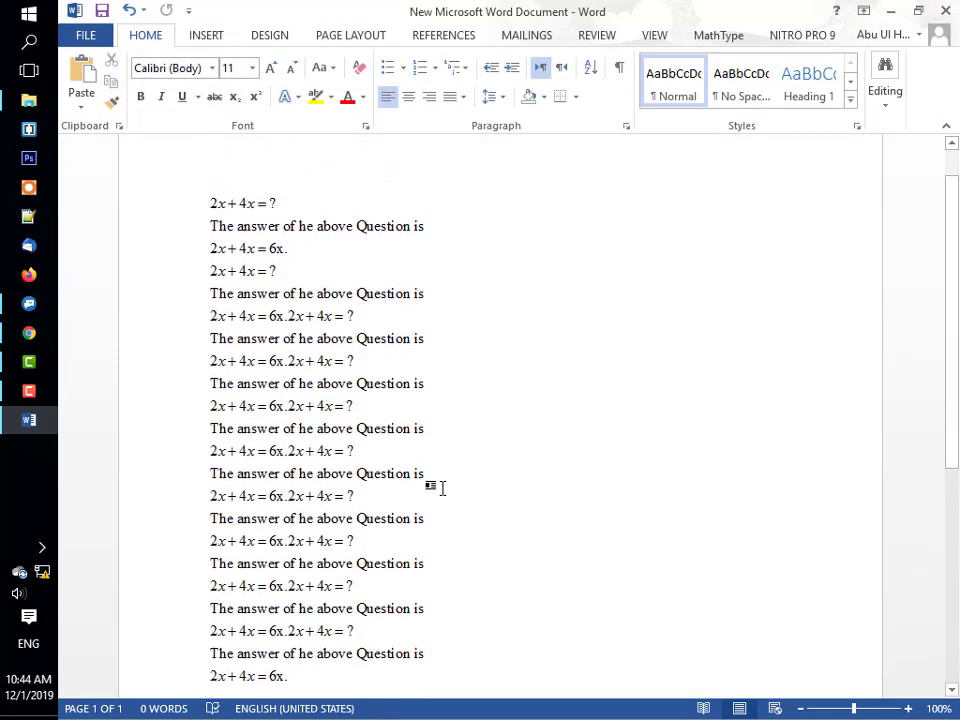
# Step: Look over the expanded equation down the page and close the Word document without saving the changes
pyautogui.scroll(-4, 306, 339)
pyautogui.click(328, 360)
pyautogui.scroll(4, 386, 521)
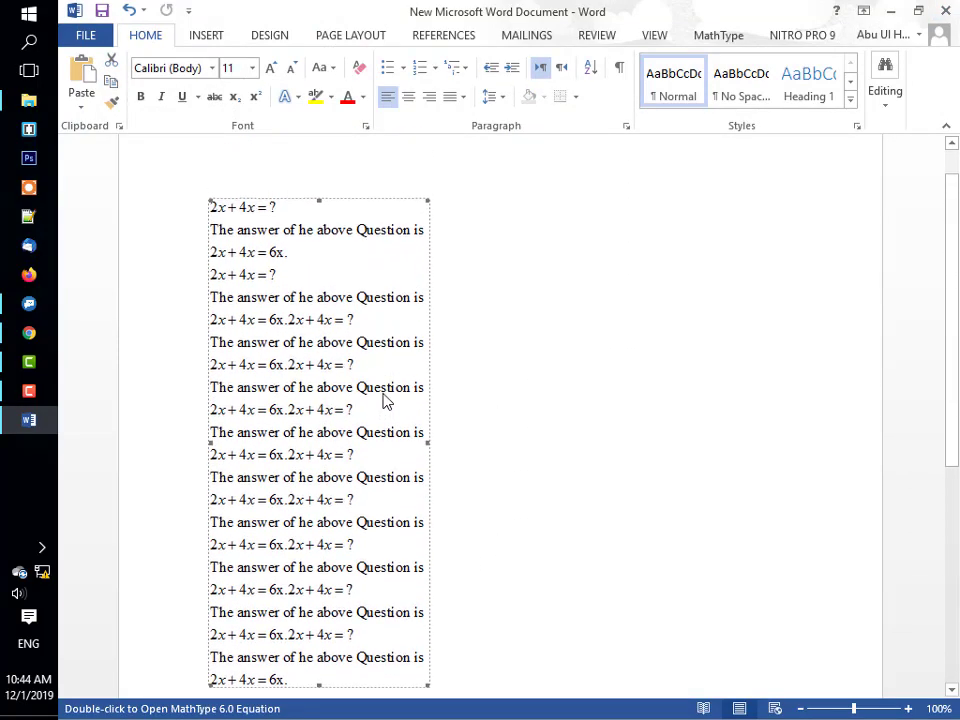
pyautogui.click(510, 394)
pyautogui.scroll(-4, 511, 397)
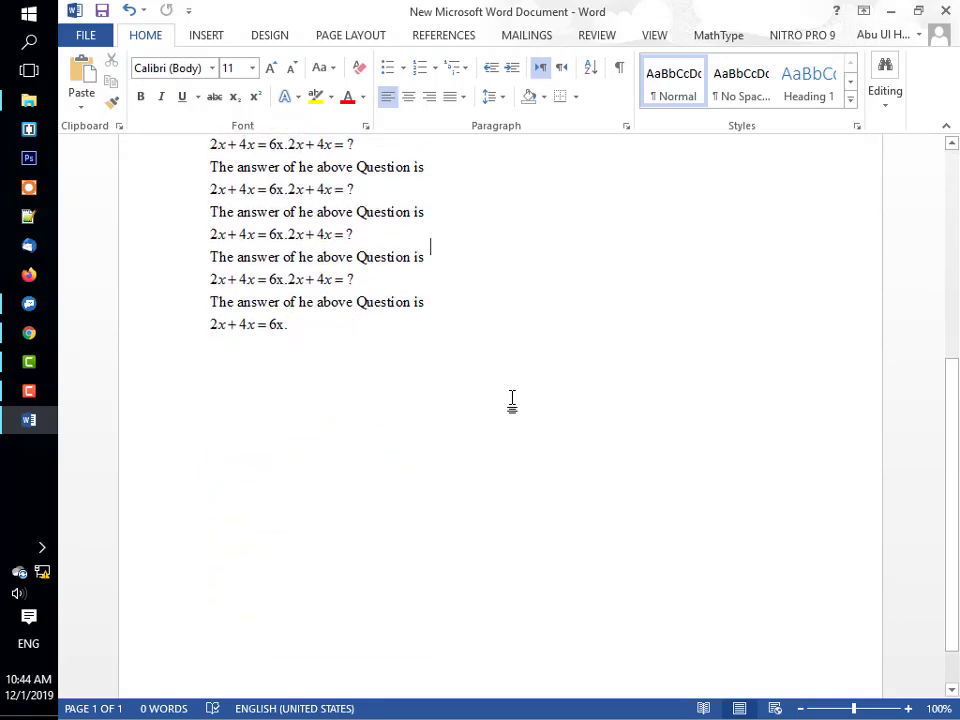
pyautogui.scroll(-1, 512, 400)
pyautogui.doubleClick(505, 414)
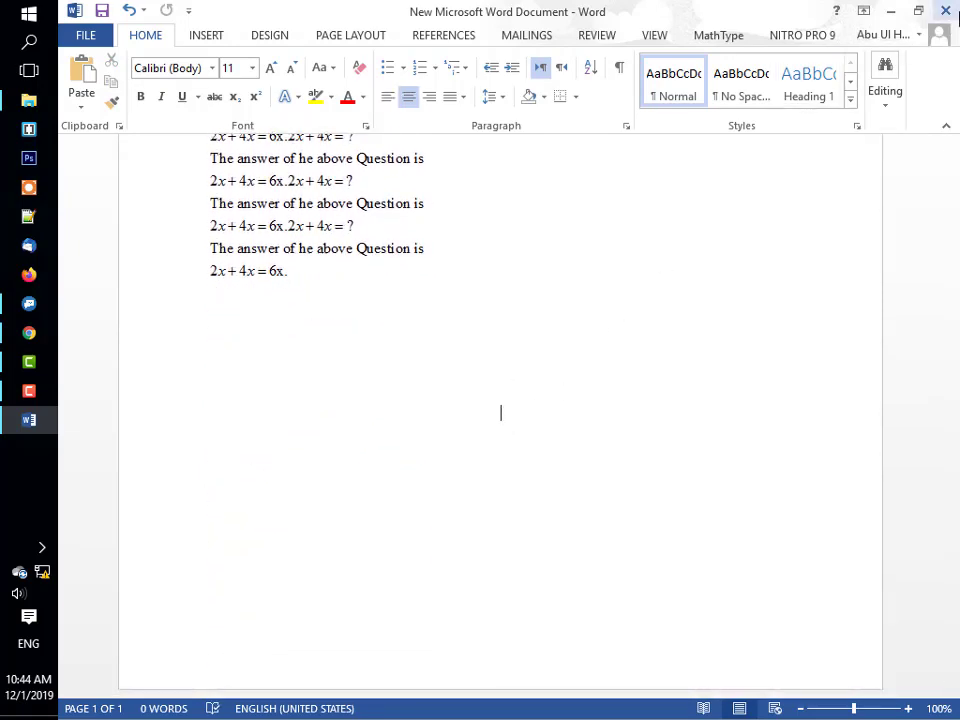
pyautogui.click(940, 11)
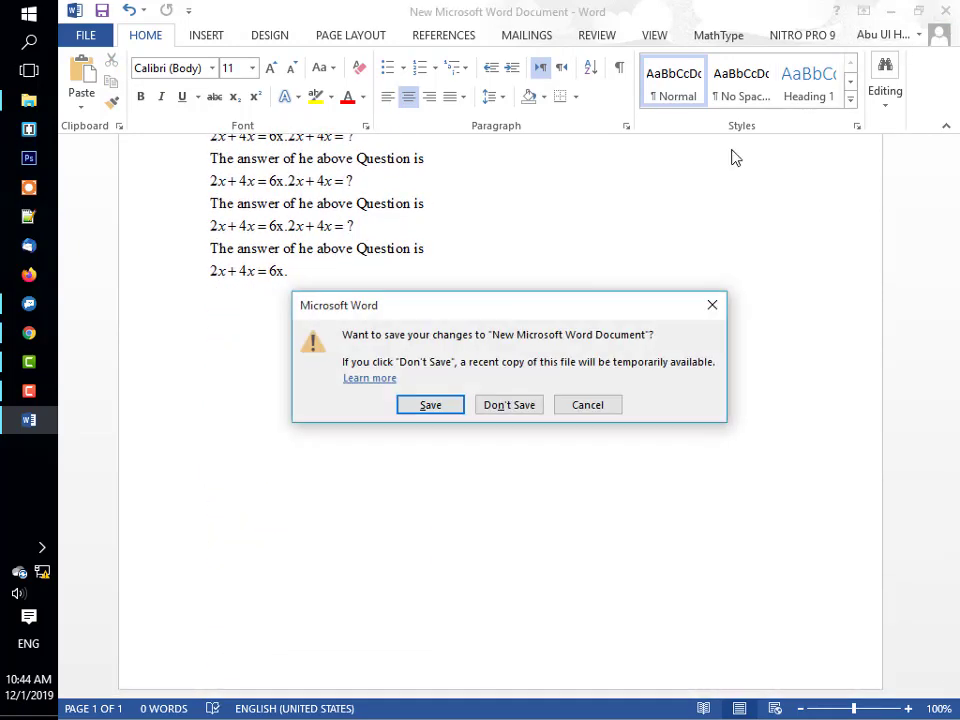
pyautogui.click(529, 405)
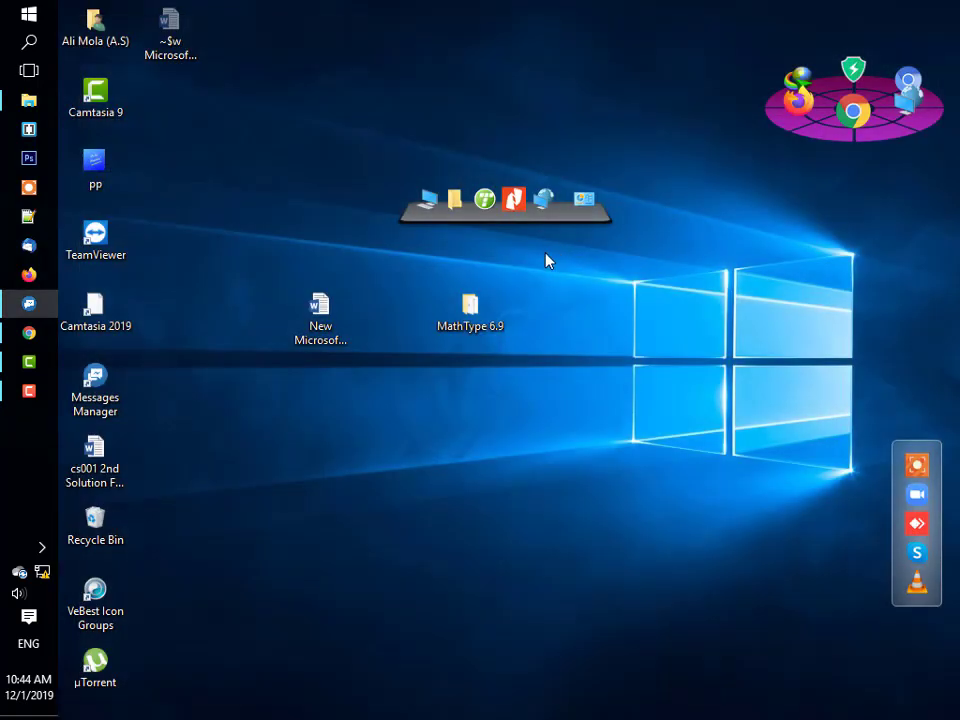
pyautogui.click(440, 328)
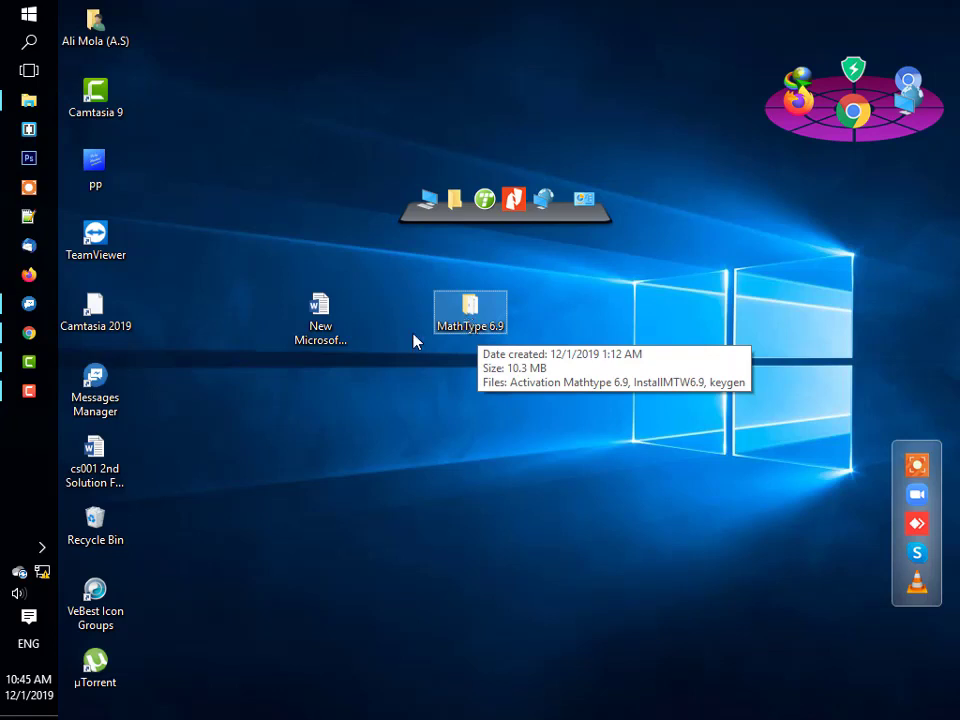
pyautogui.click(29, 390)
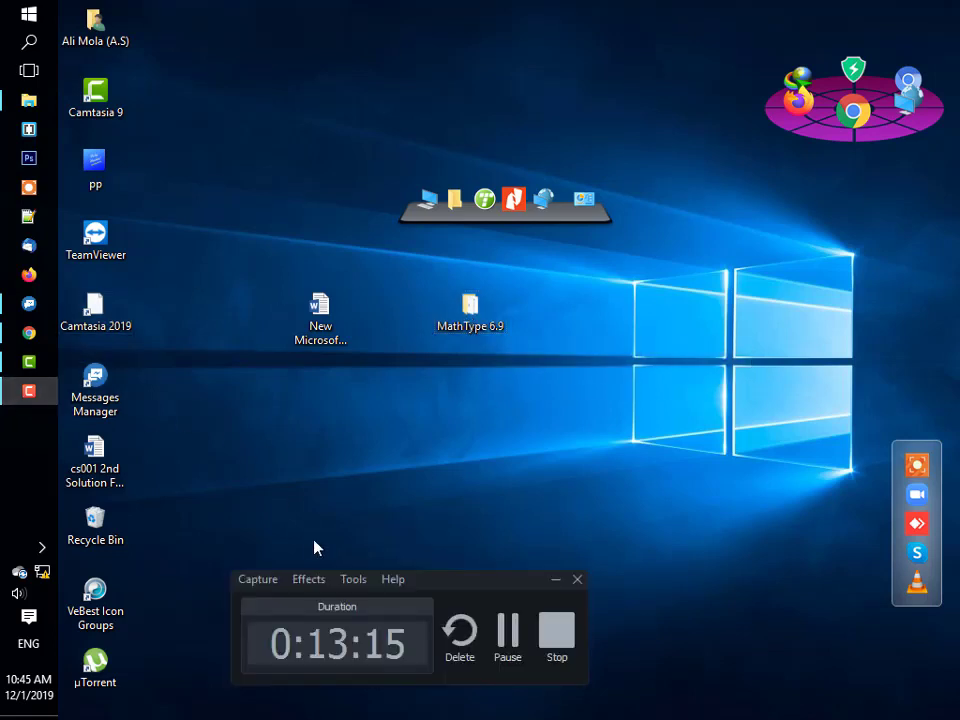